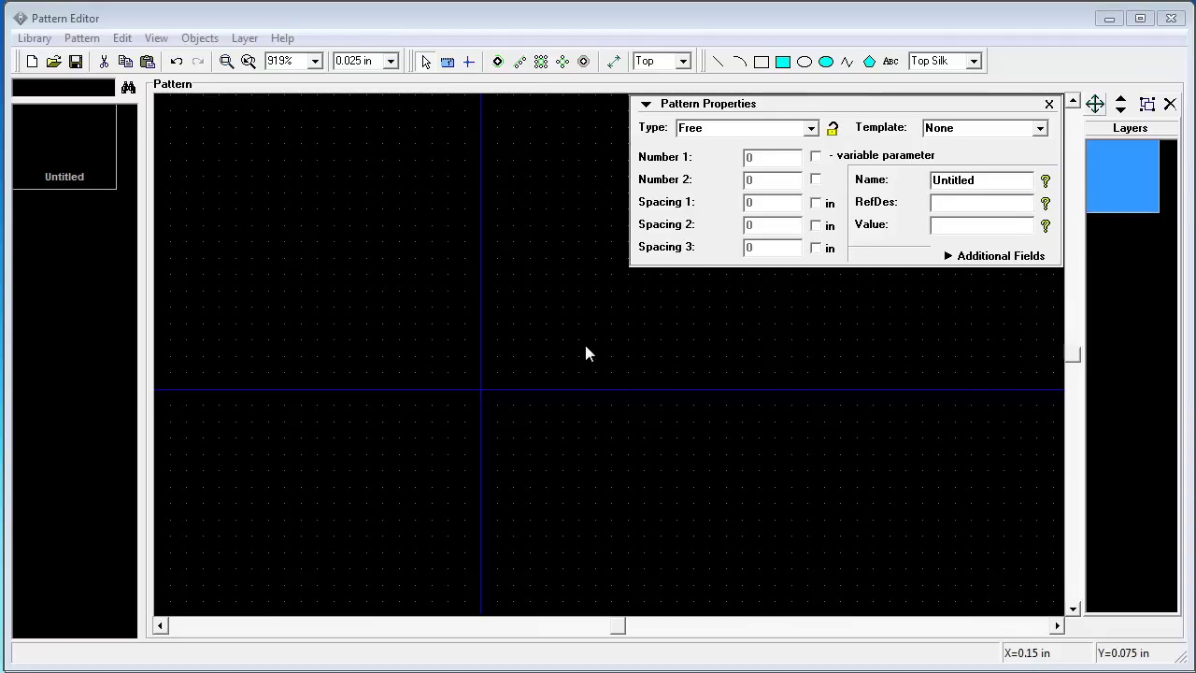
- Make the pattern a Lines type with 16 pads and name it DIP-16
{"action": "right_click_drag", "start_coordinate": [585, 350], "coordinate": [563, 314]}
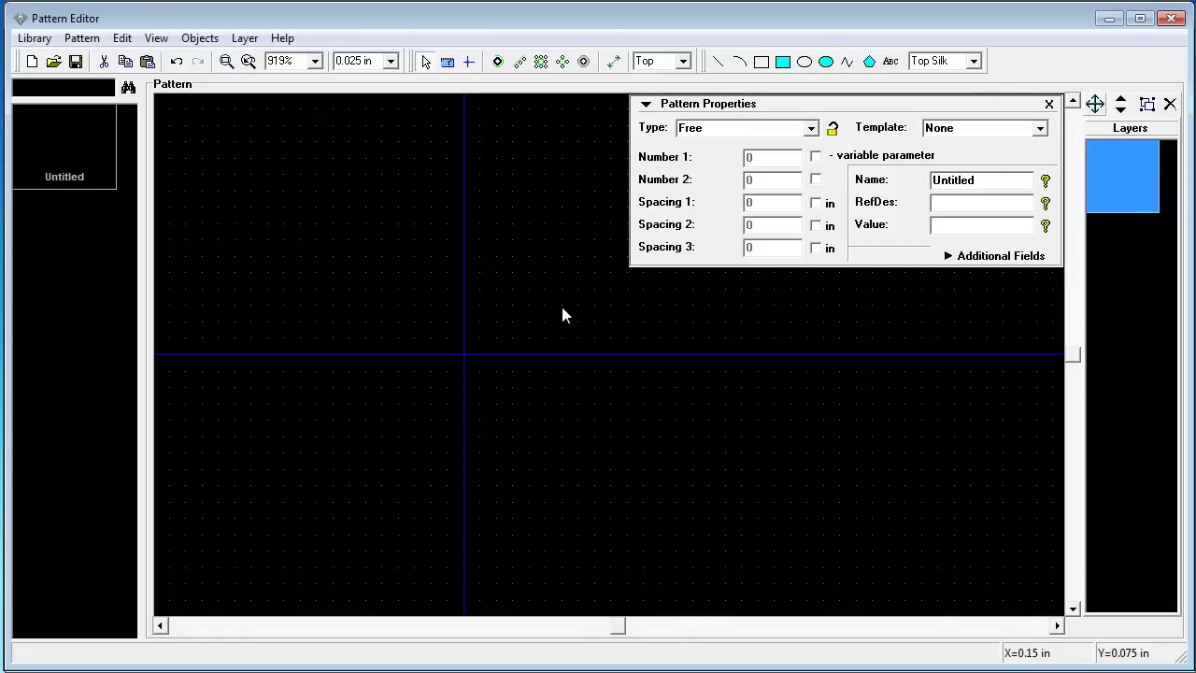
{"action": "left_click", "coordinate": [811, 129]}
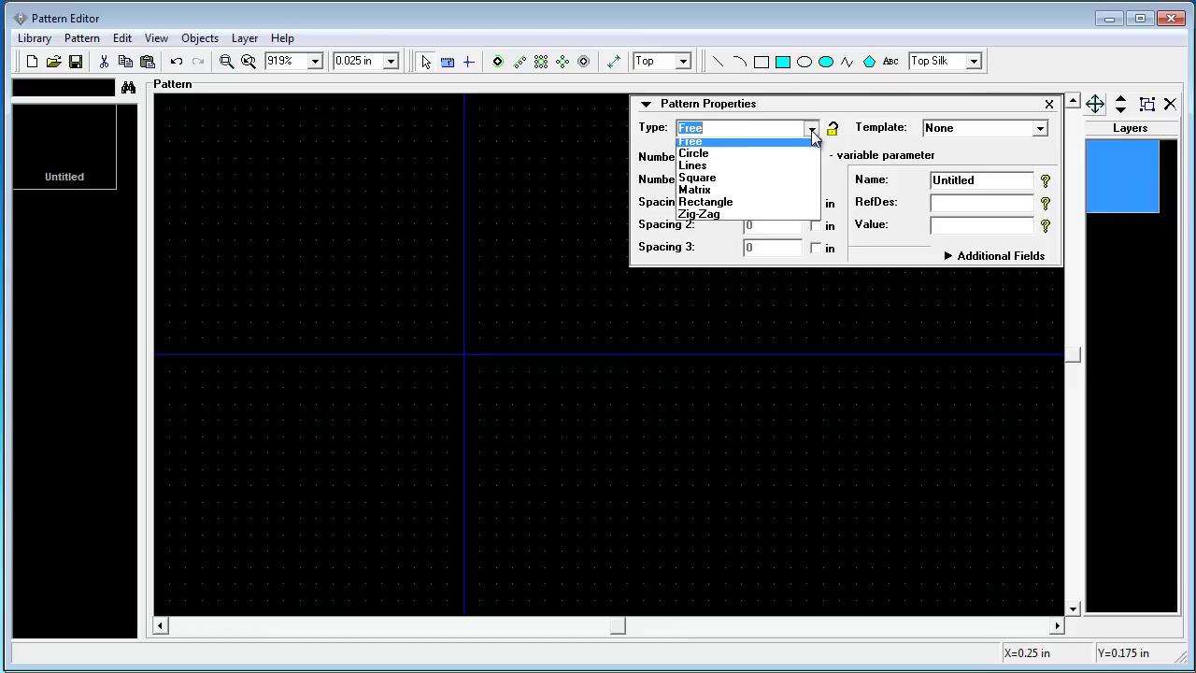
{"action": "left_click", "coordinate": [715, 165]}
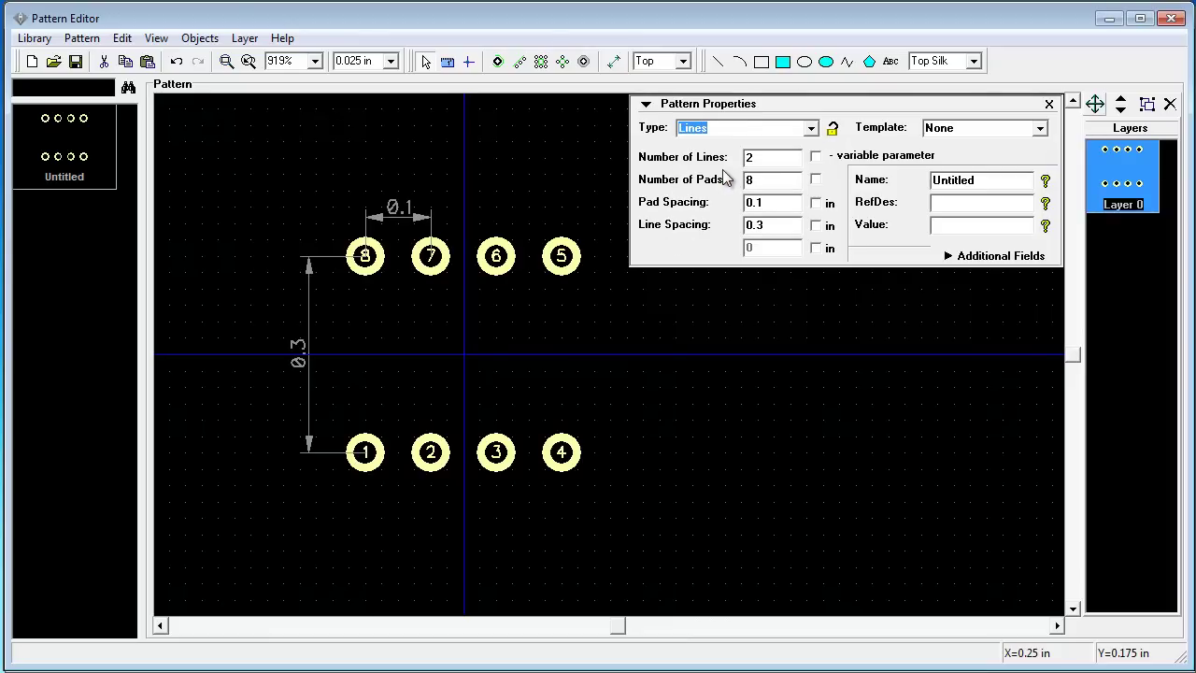
{"action": "double_click", "coordinate": [748, 179]}
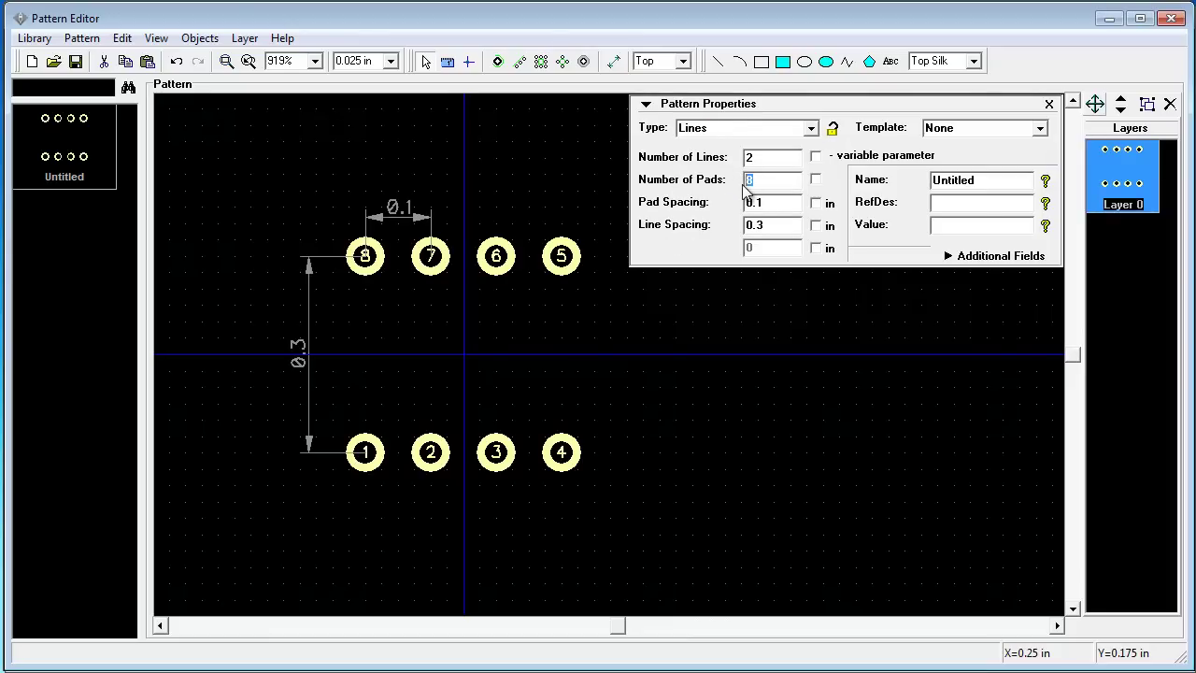
{"action": "type", "text": "16"}
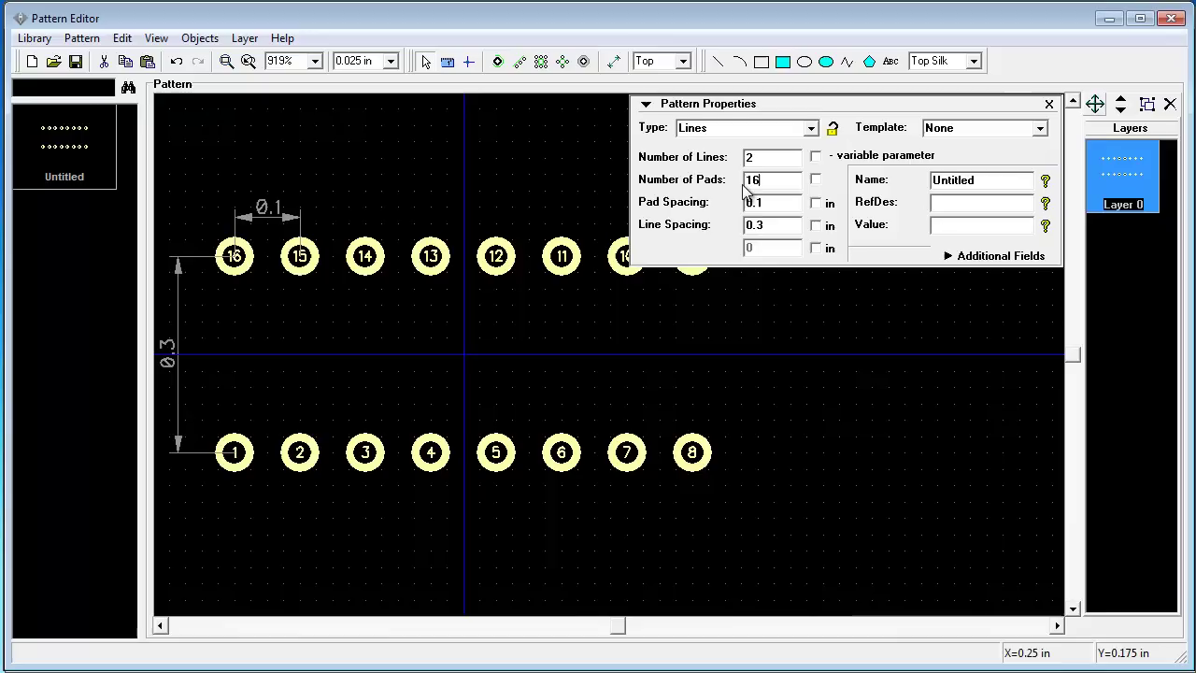
{"action": "left_click_drag", "start_coordinate": [994, 180], "coordinate": [874, 187]}
{"action": "type", "text": "DIP"}
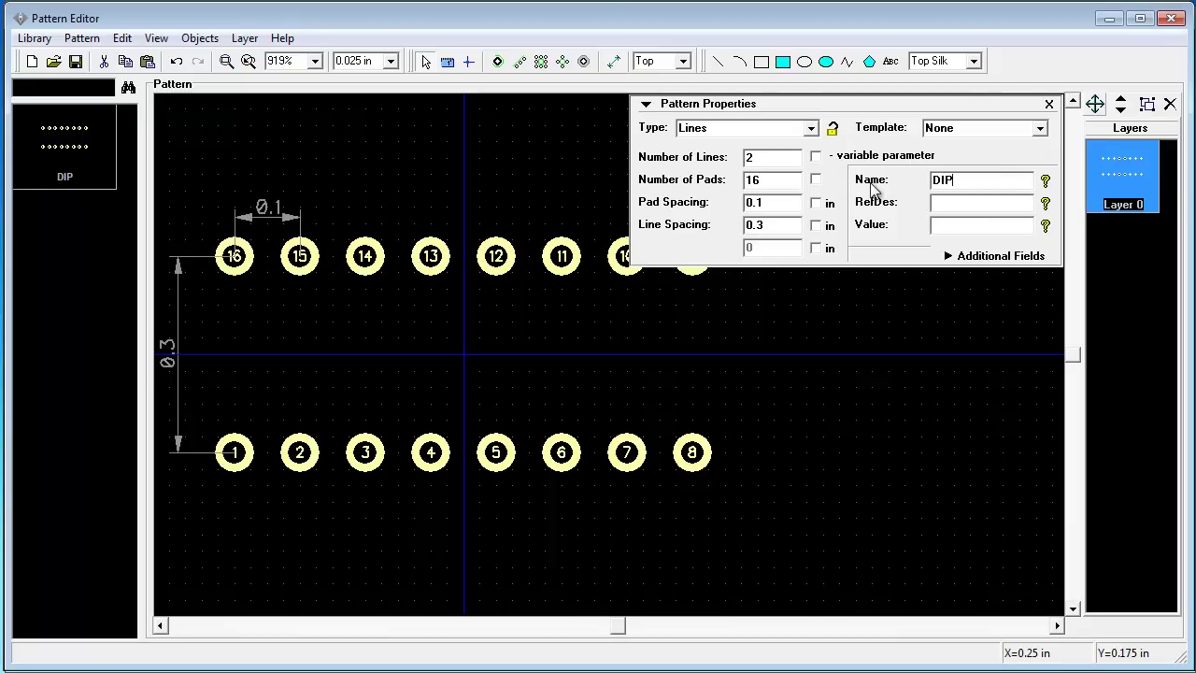
{"action": "type", "text": "-16"}
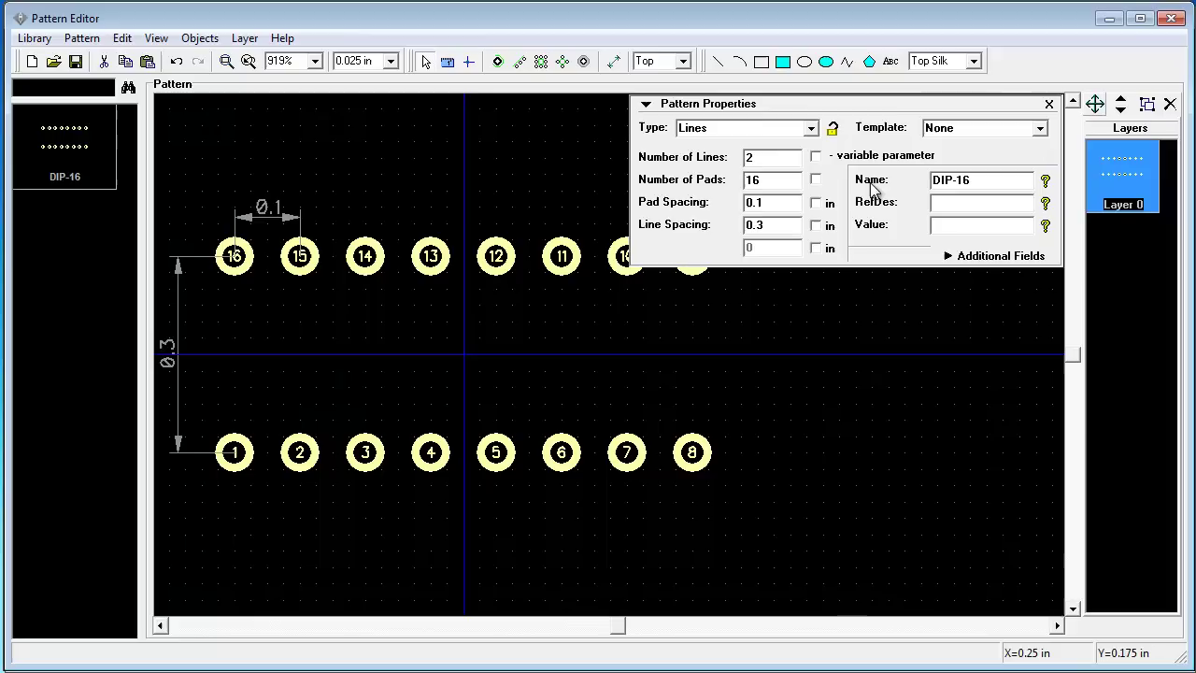
- Draw a rectangular outline between the pad rows, leaving a gap on the left edge
{"action": "left_click", "coordinate": [646, 104]}
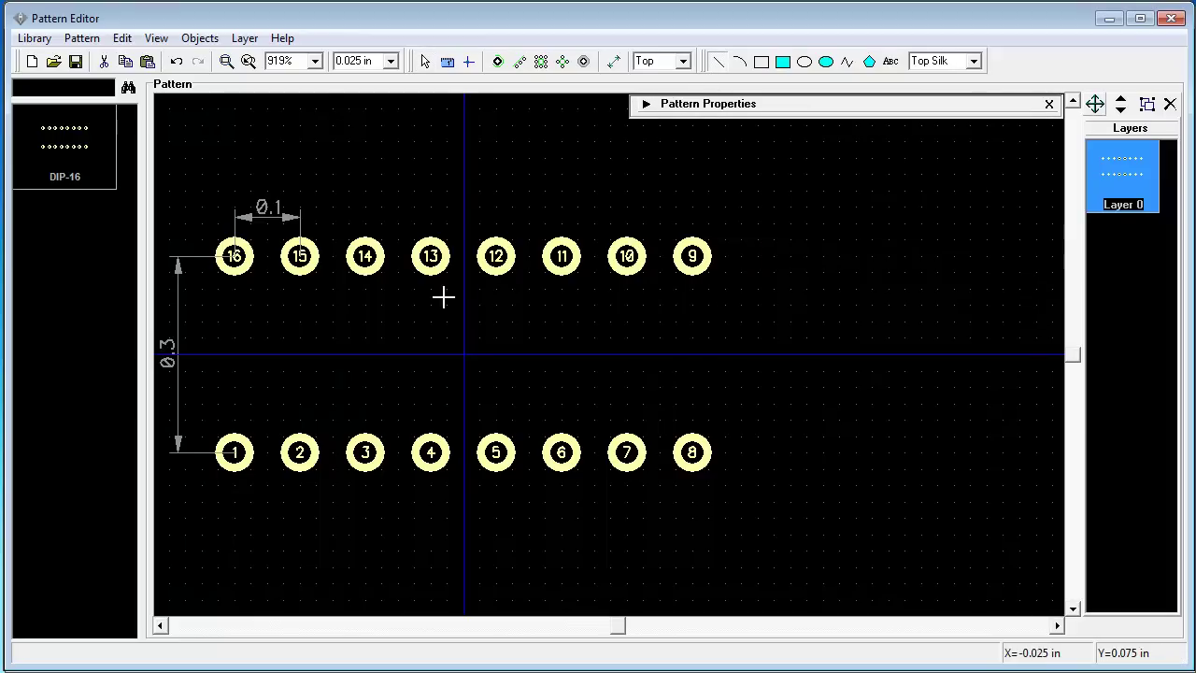
{"action": "left_click", "coordinate": [218, 338]}
{"action": "left_click", "coordinate": [710, 290]}
{"action": "left_click", "coordinate": [710, 419]}
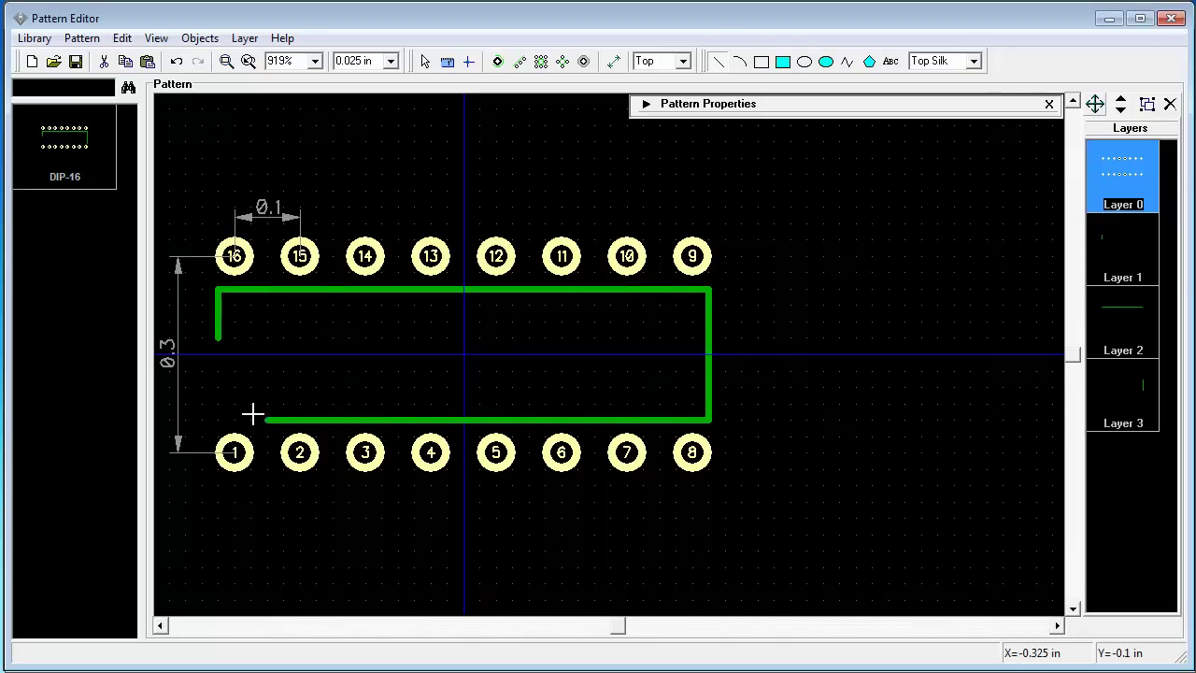
{"action": "left_click", "coordinate": [218, 420]}
{"action": "left_click", "coordinate": [218, 370]}
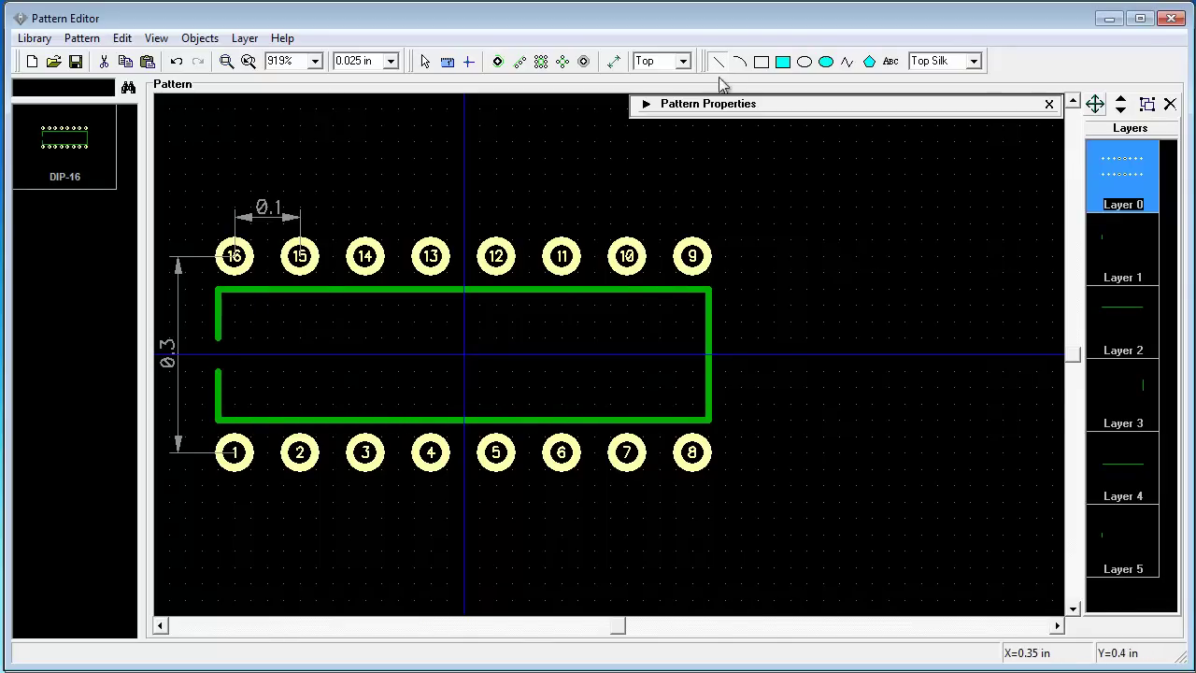
- Close the left gap with an inward arc to form the pin-1 notch
{"action": "left_click", "coordinate": [218, 338]}
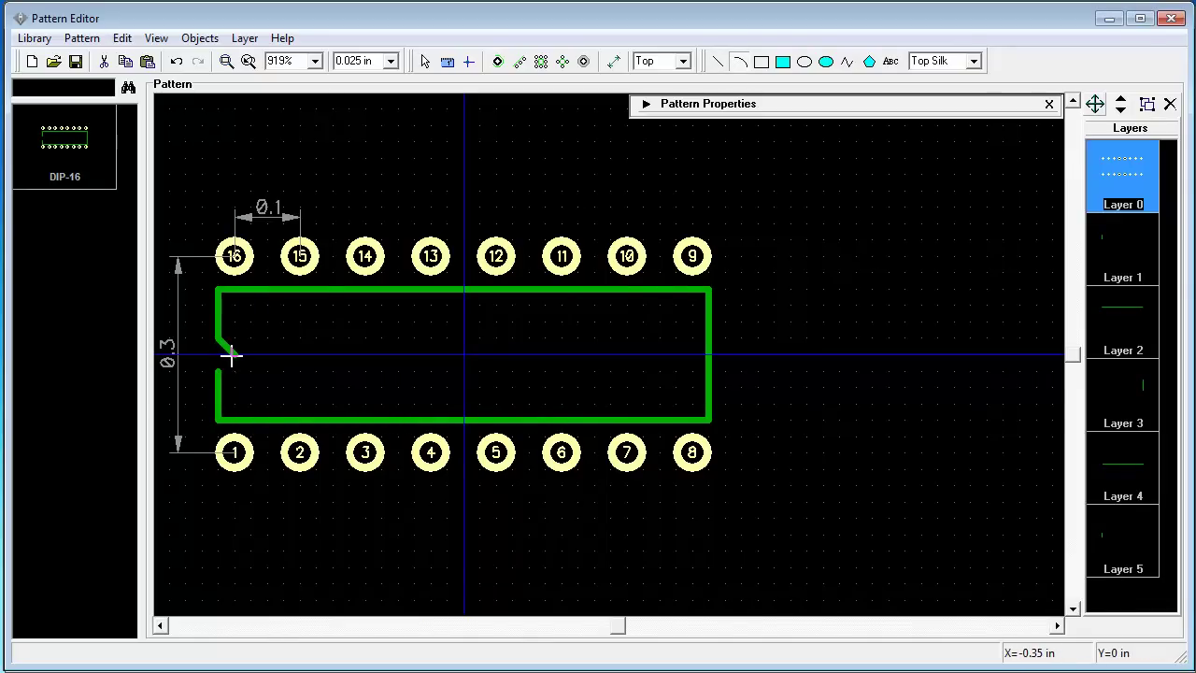
{"action": "left_click", "coordinate": [233, 355]}
{"action": "left_click", "coordinate": [217, 368]}
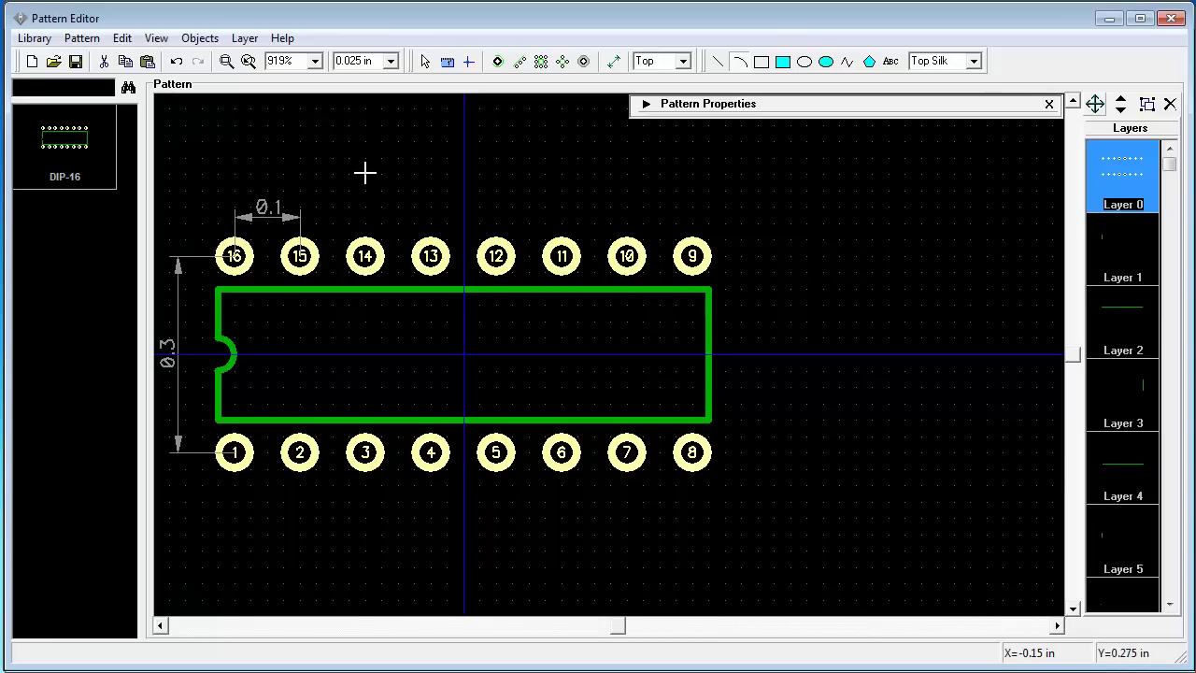
{"action": "key", "text": "Escape"}
{"action": "middle_click_drag", "start_coordinate": [370, 201], "coordinate": [514, 238]}
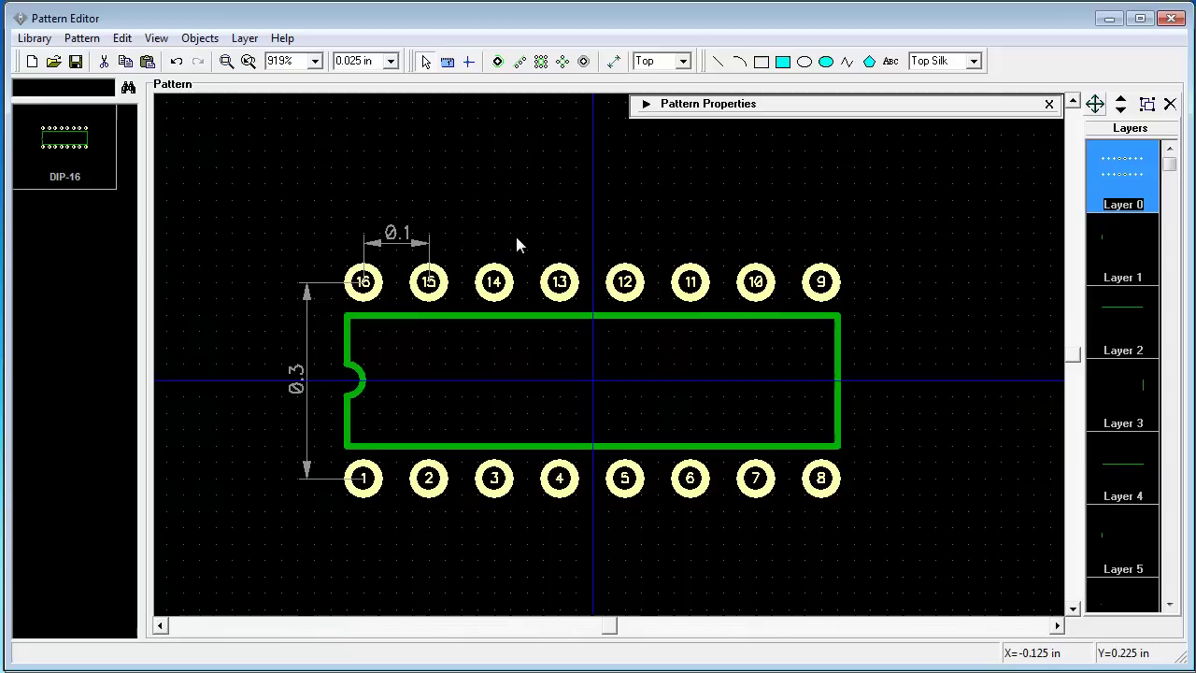
{"action": "middle_click_drag", "start_coordinate": [530, 235], "coordinate": [496, 219]}
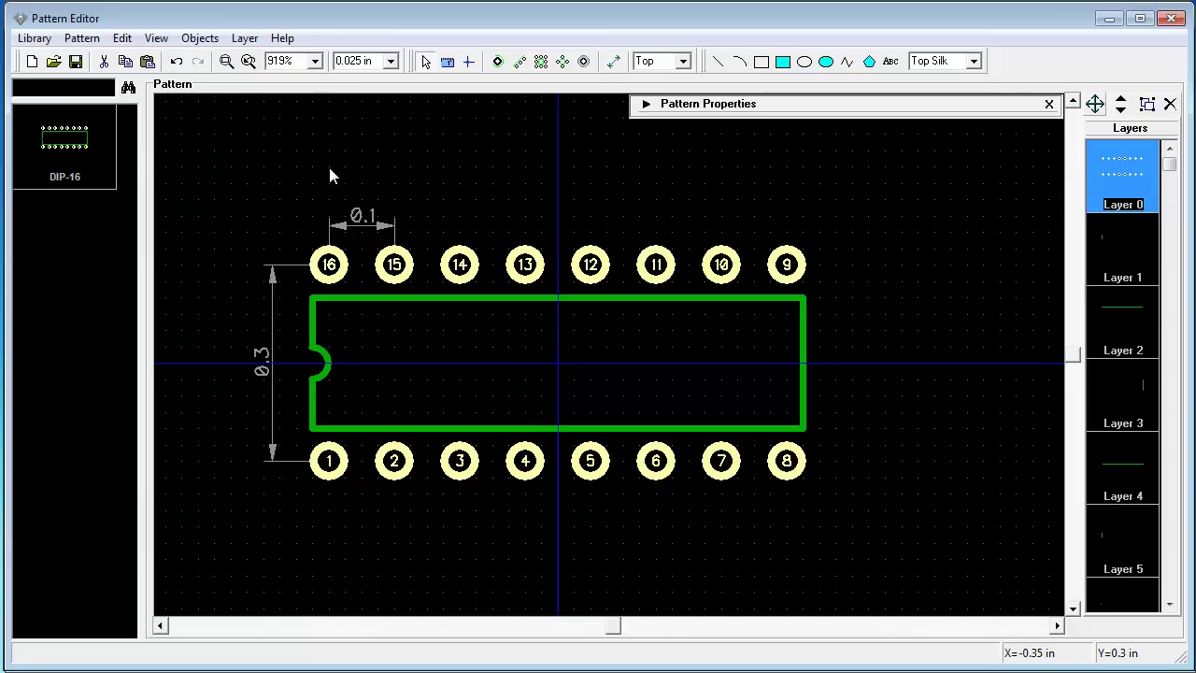
- Add a new blank pattern to the library and select the Untitled pattern
{"action": "left_click", "coordinate": [82, 39]}
{"action": "left_click", "coordinate": [106, 59]}
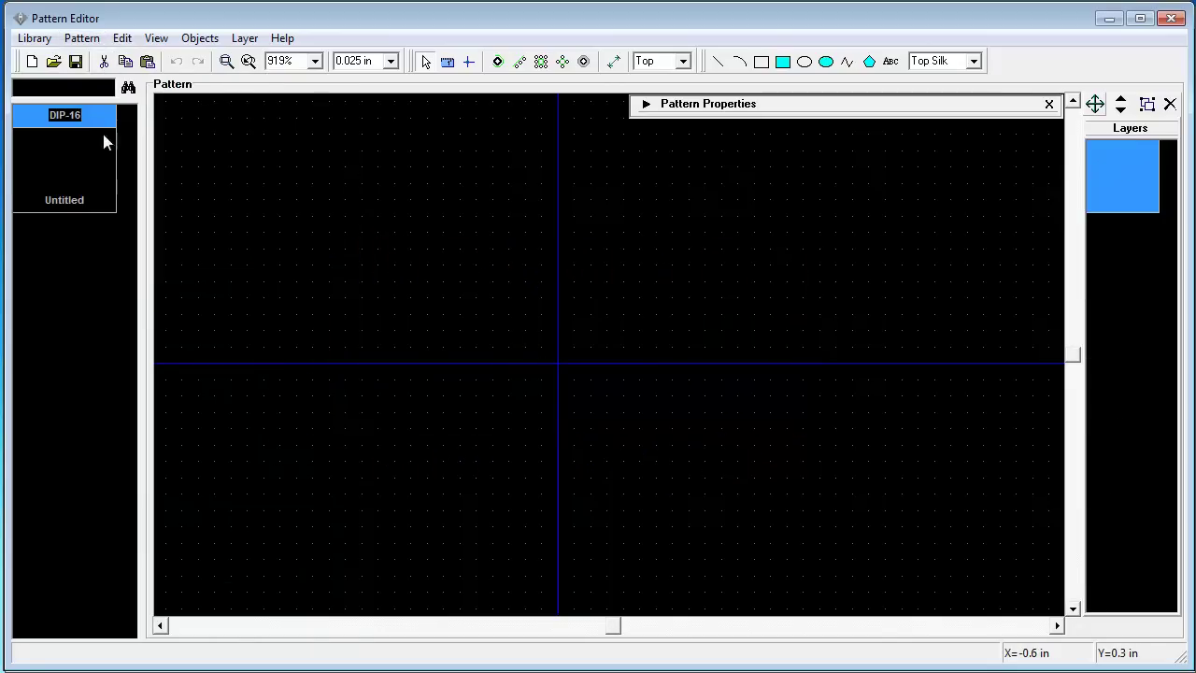
{"action": "key", "text": "Return"}
{"action": "left_click", "coordinate": [84, 183]}
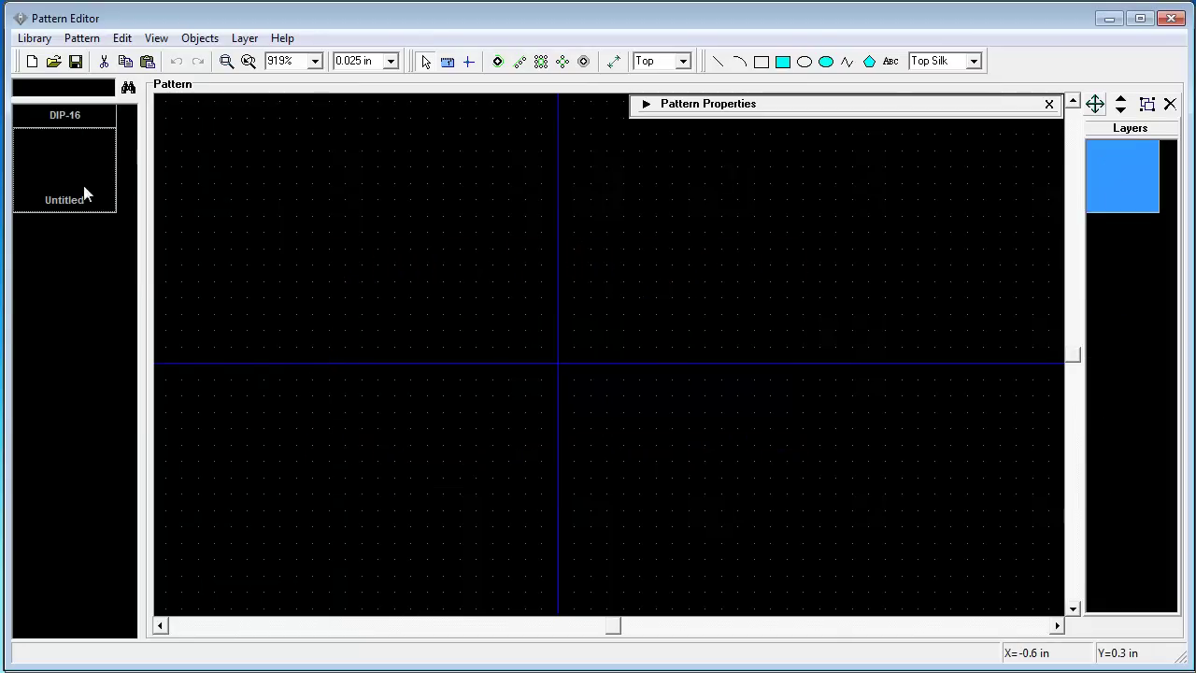
{"action": "left_click", "coordinate": [77, 121]}
{"action": "left_click", "coordinate": [79, 200]}
- Set the new pattern to Square type with 20 pads, named QUAD-20
{"action": "left_click", "coordinate": [645, 104]}
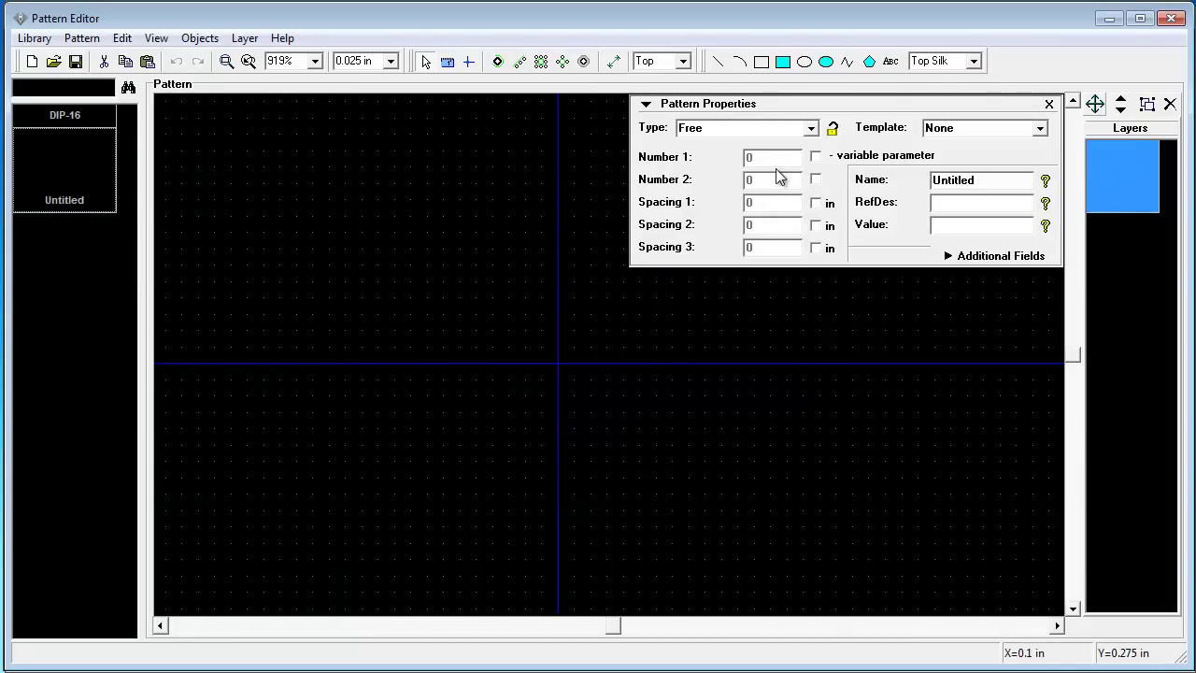
{"action": "left_click", "coordinate": [810, 128]}
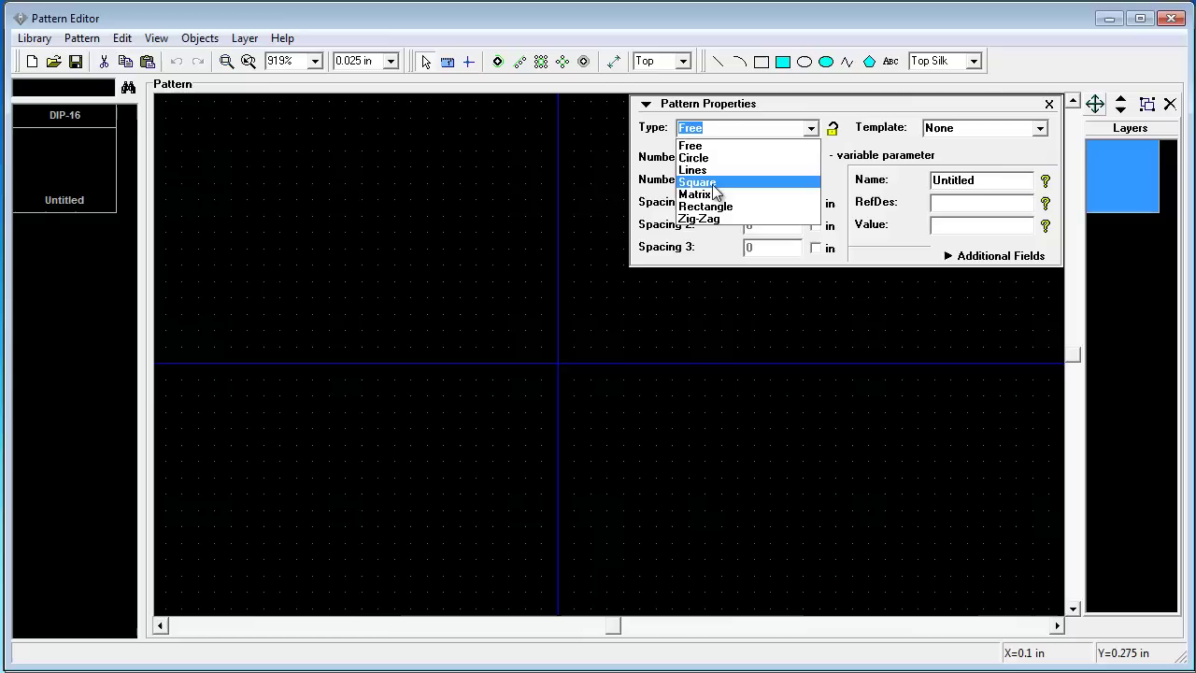
{"action": "left_click", "coordinate": [714, 187]}
{"action": "left_click_drag", "start_coordinate": [771, 157], "coordinate": [738, 163]}
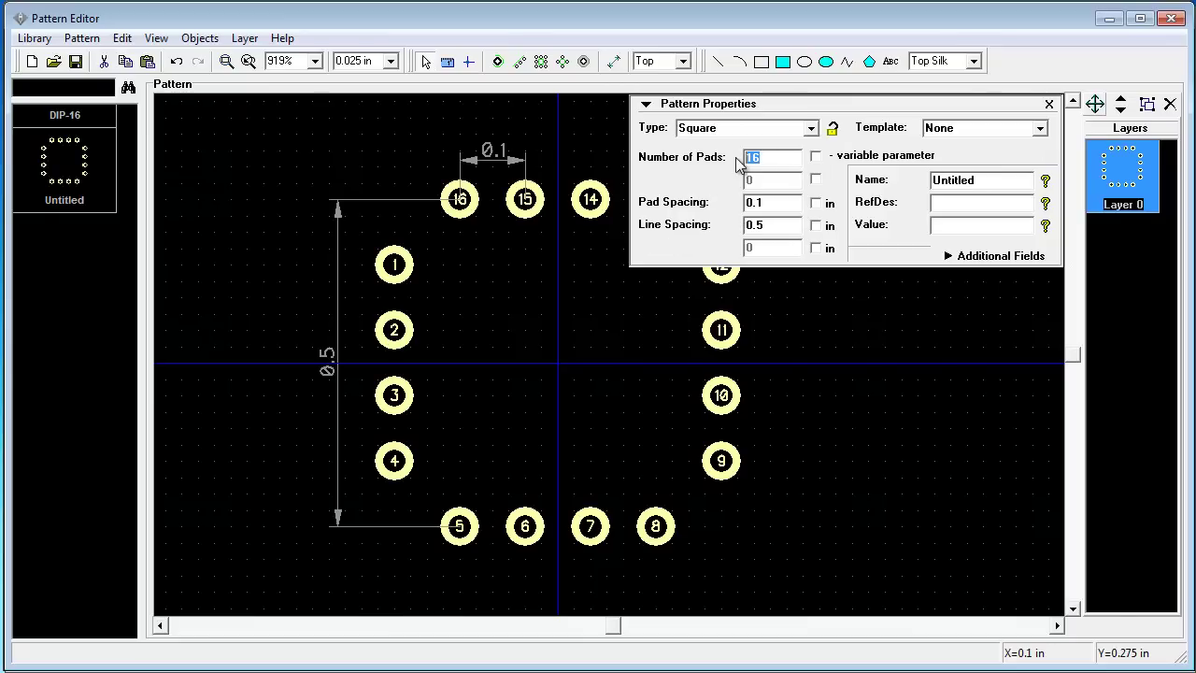
{"action": "type", "text": "20"}
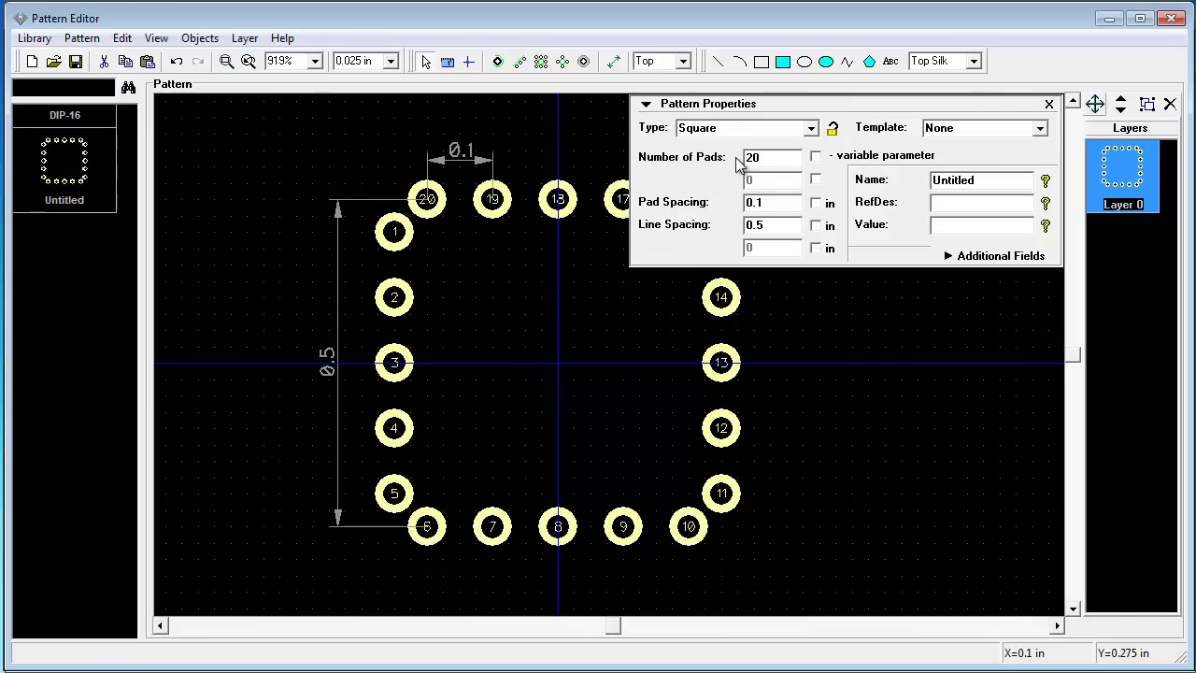
{"action": "double_click", "coordinate": [1008, 184]}
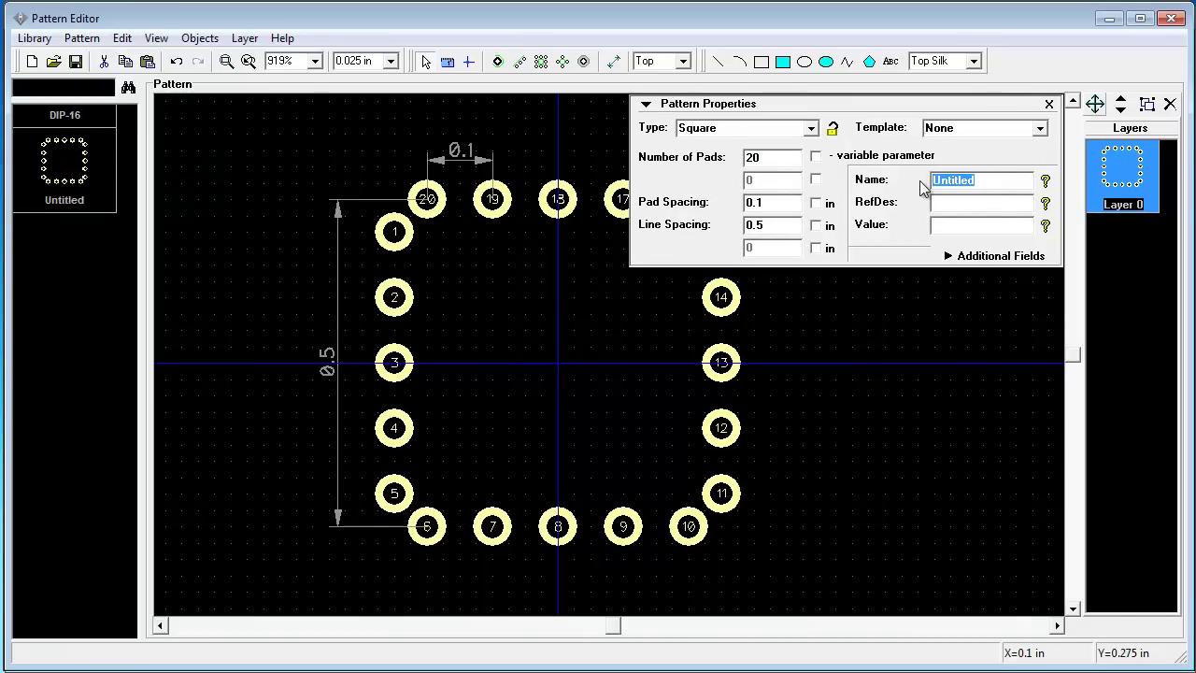
{"action": "type", "text": "QUAD-20"}
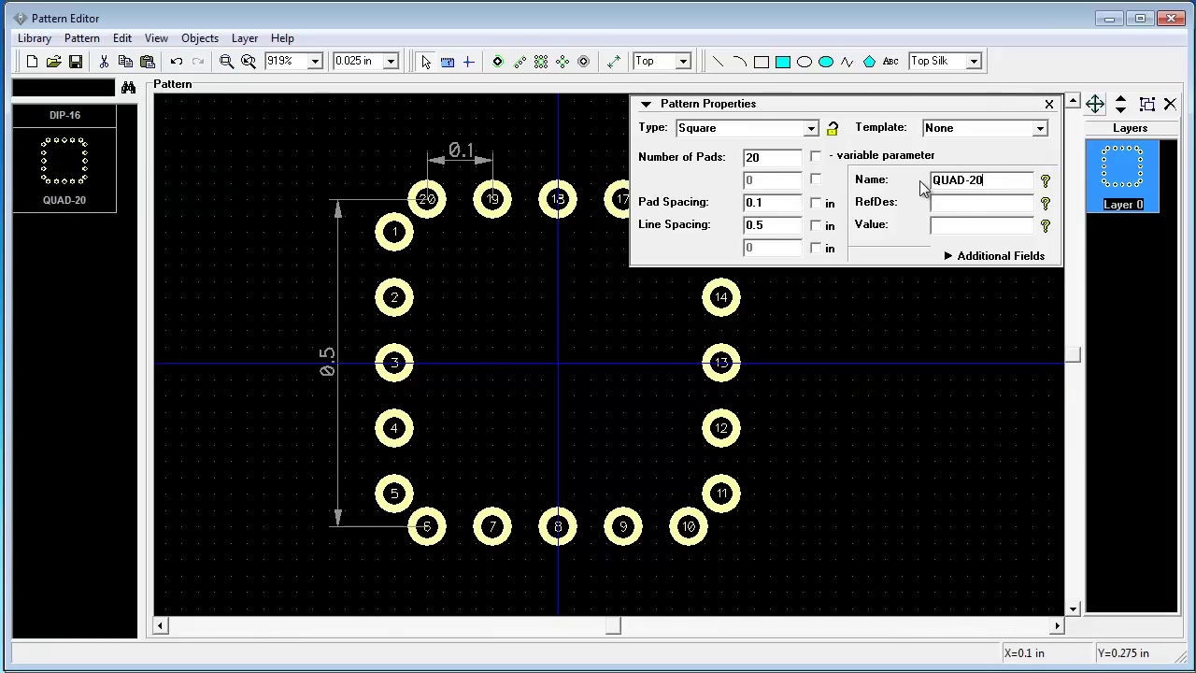
- Make the pads surface-mount rectangles with a width of 0.02 in
{"action": "left_click", "coordinate": [645, 104]}
{"action": "left_click", "coordinate": [81, 37]}
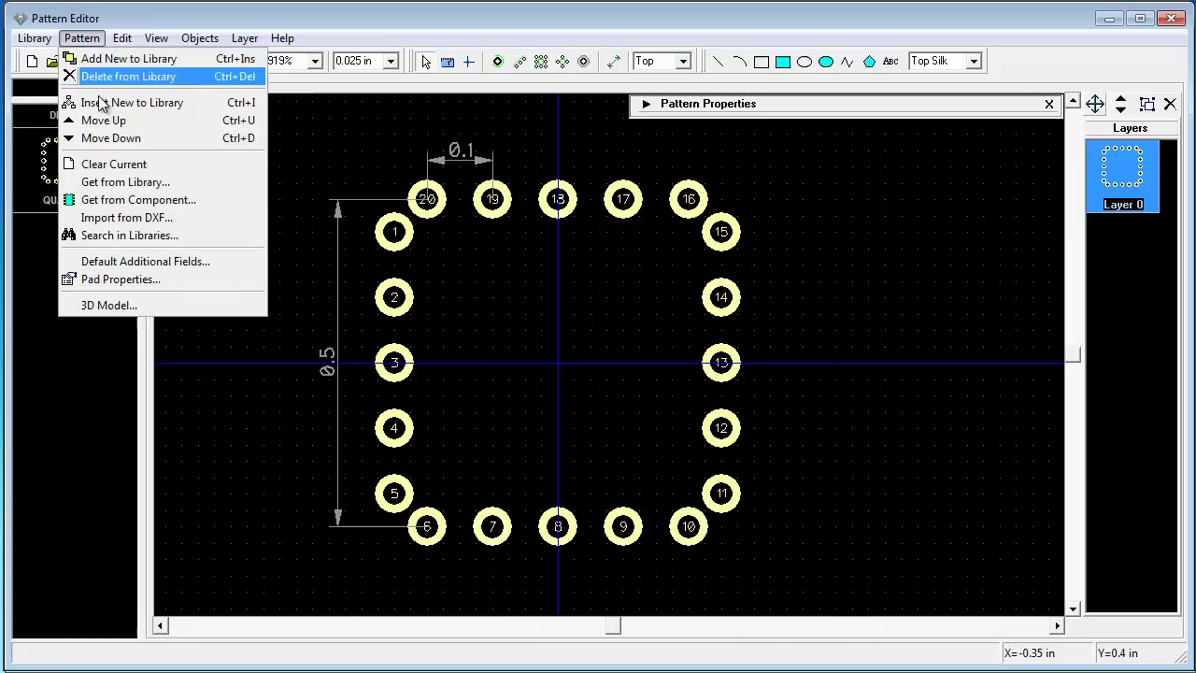
{"action": "left_click", "coordinate": [138, 279]}
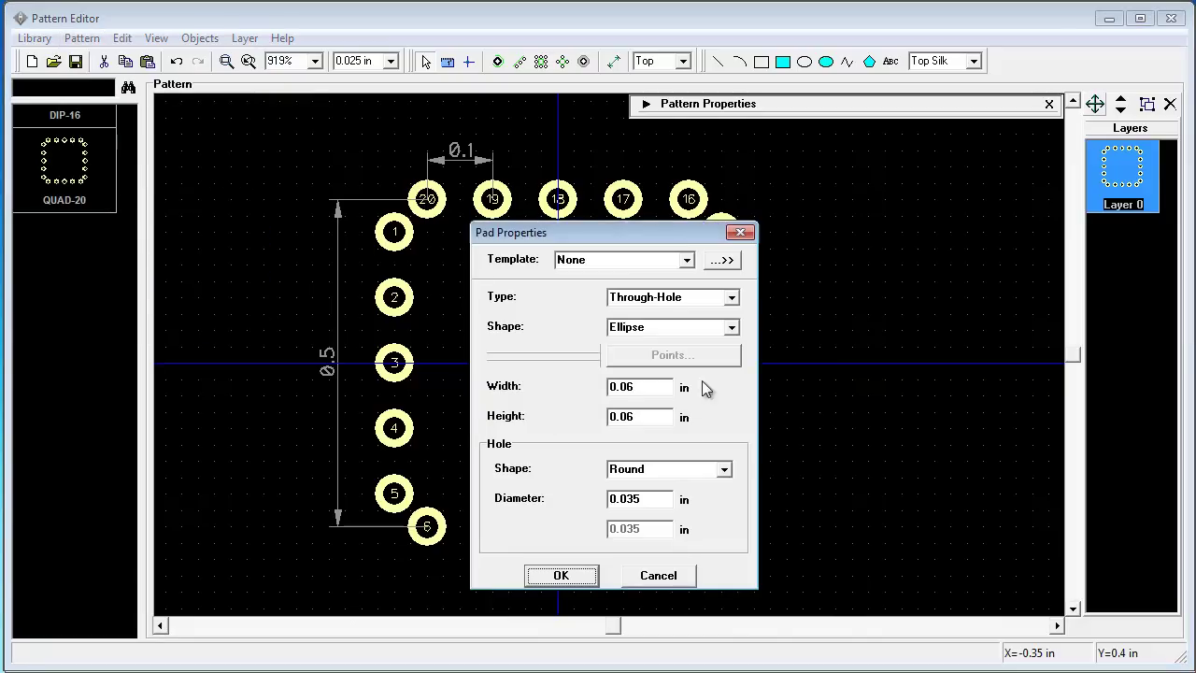
{"action": "left_click", "coordinate": [732, 297]}
{"action": "left_click", "coordinate": [654, 326]}
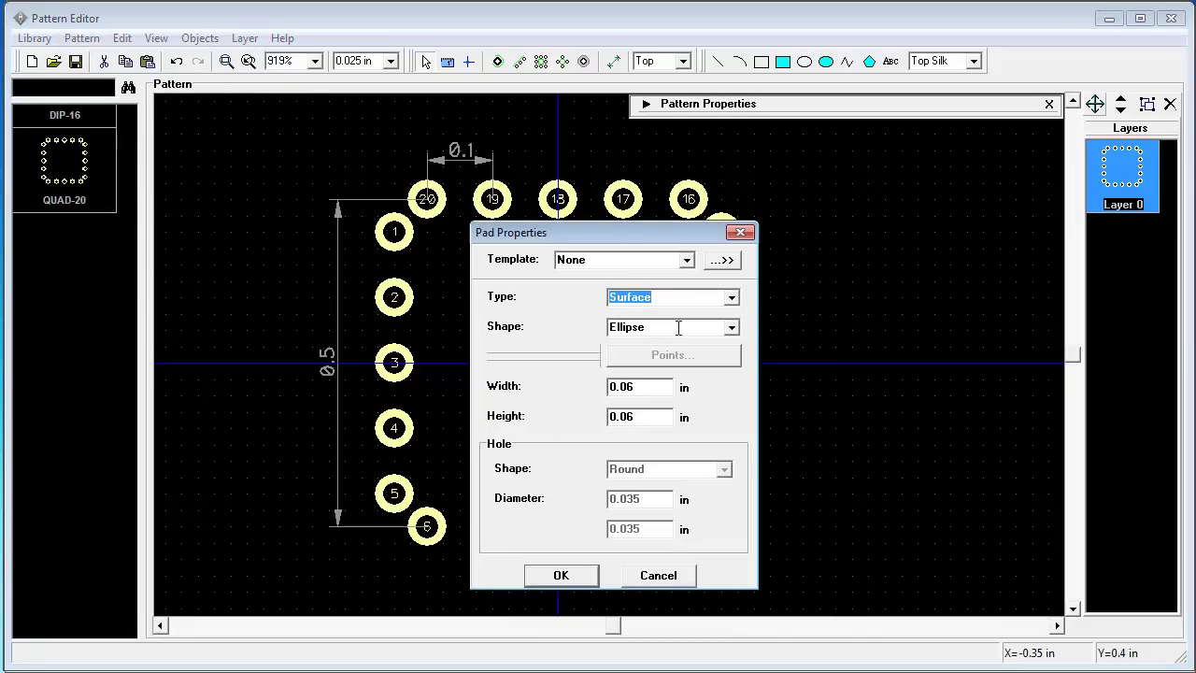
{"action": "left_click", "coordinate": [731, 327]}
{"action": "left_click", "coordinate": [691, 367]}
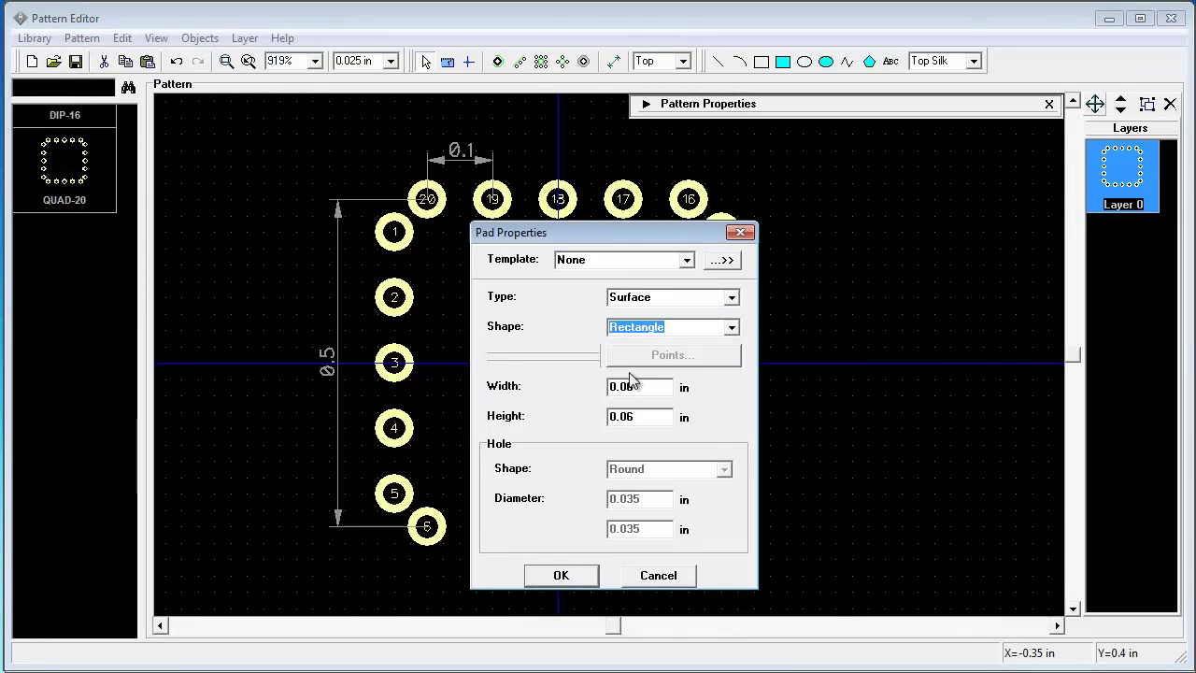
{"action": "left_click_drag", "start_coordinate": [629, 387], "coordinate": [641, 389]}
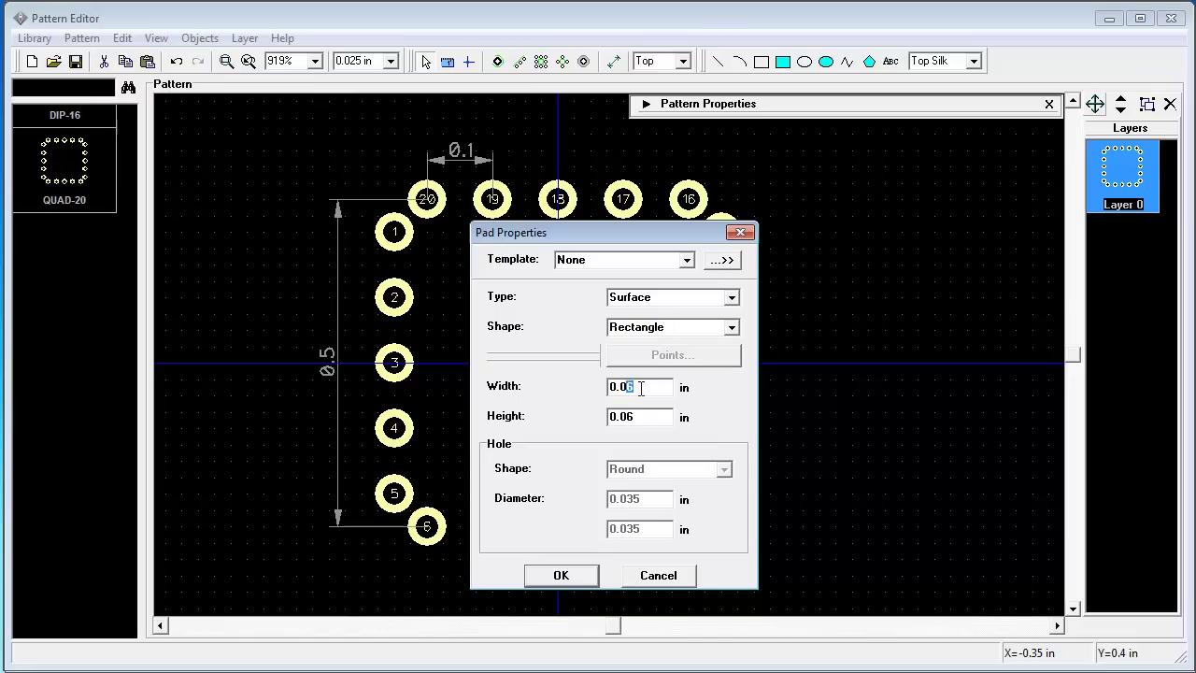
{"action": "type", "text": "2"}
{"action": "left_click", "coordinate": [588, 575]}
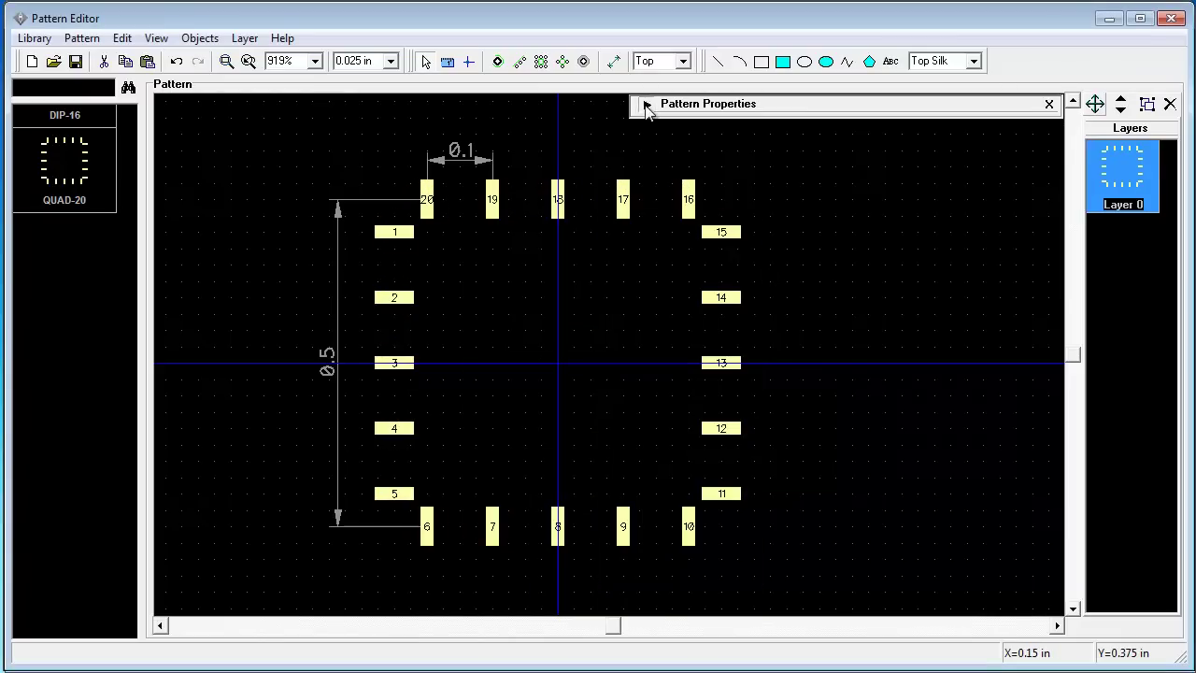
- Set pad spacing to 0.05 in and line spacing to 0.35 in
{"action": "left_click", "coordinate": [645, 104]}
{"action": "left_click_drag", "start_coordinate": [757, 203], "coordinate": [772, 202]}
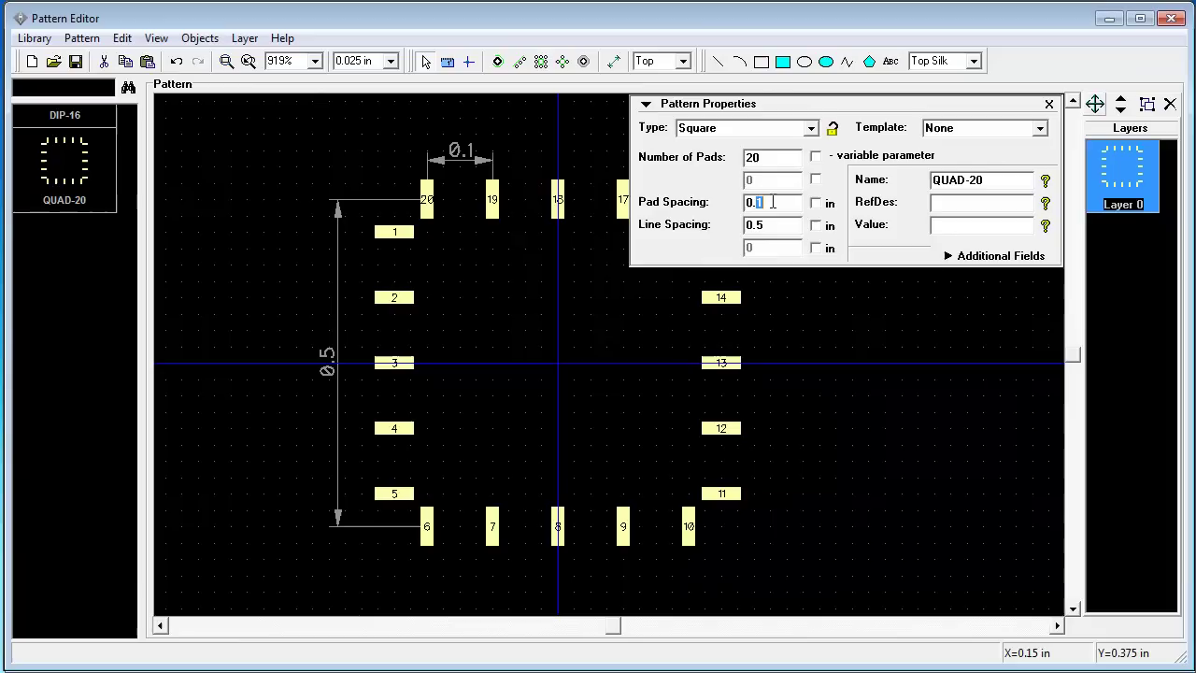
{"action": "type", "text": "05"}
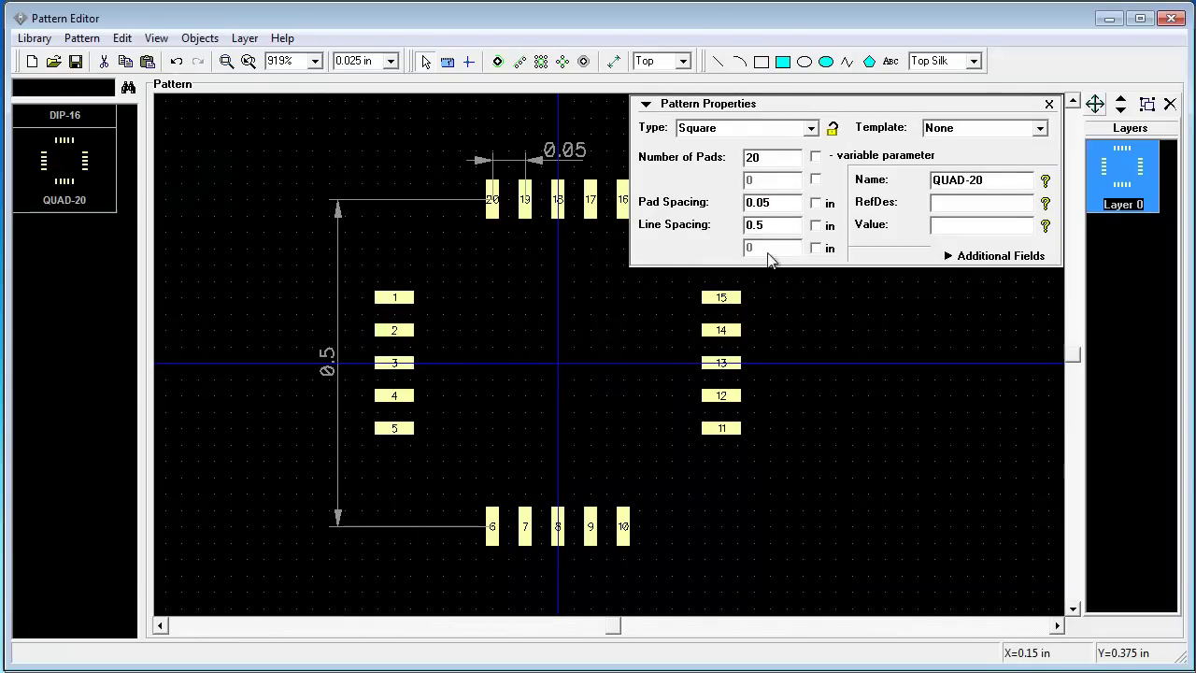
{"action": "left_click_drag", "start_coordinate": [755, 226], "coordinate": [768, 225]}
{"action": "type", "text": "35"}
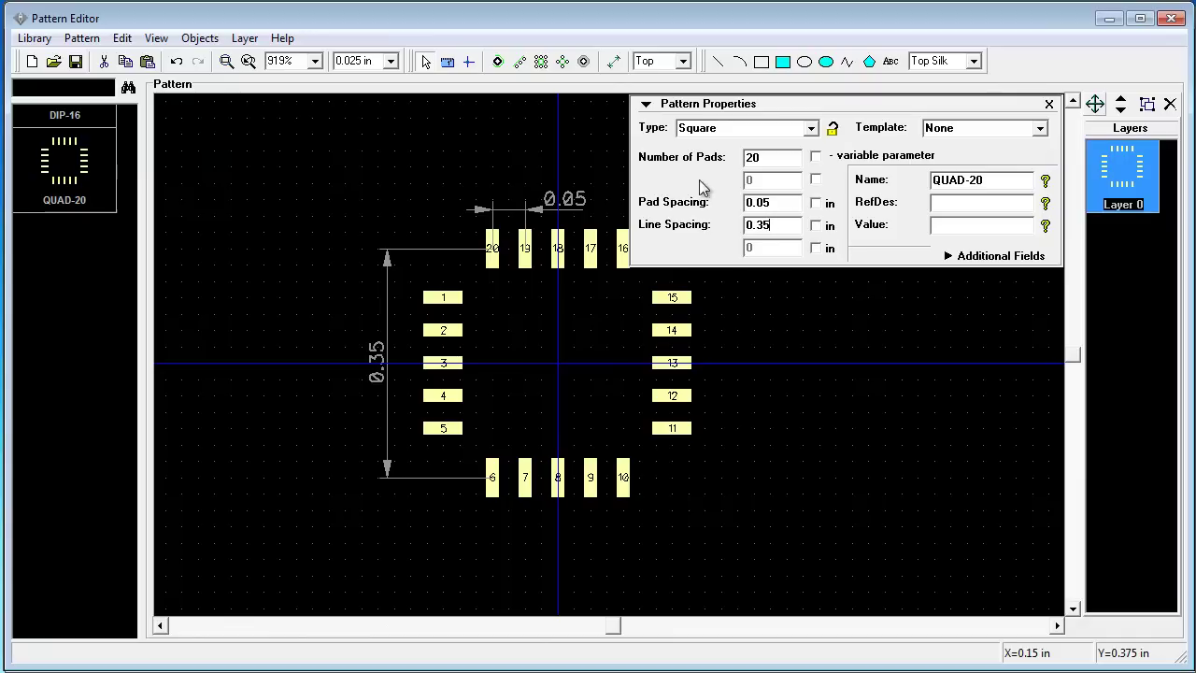
- Draw silkscreen corner marks at the corners beside pad 16 and pad 10
{"action": "left_click", "coordinate": [647, 106]}
{"action": "left_click", "coordinate": [718, 61]}
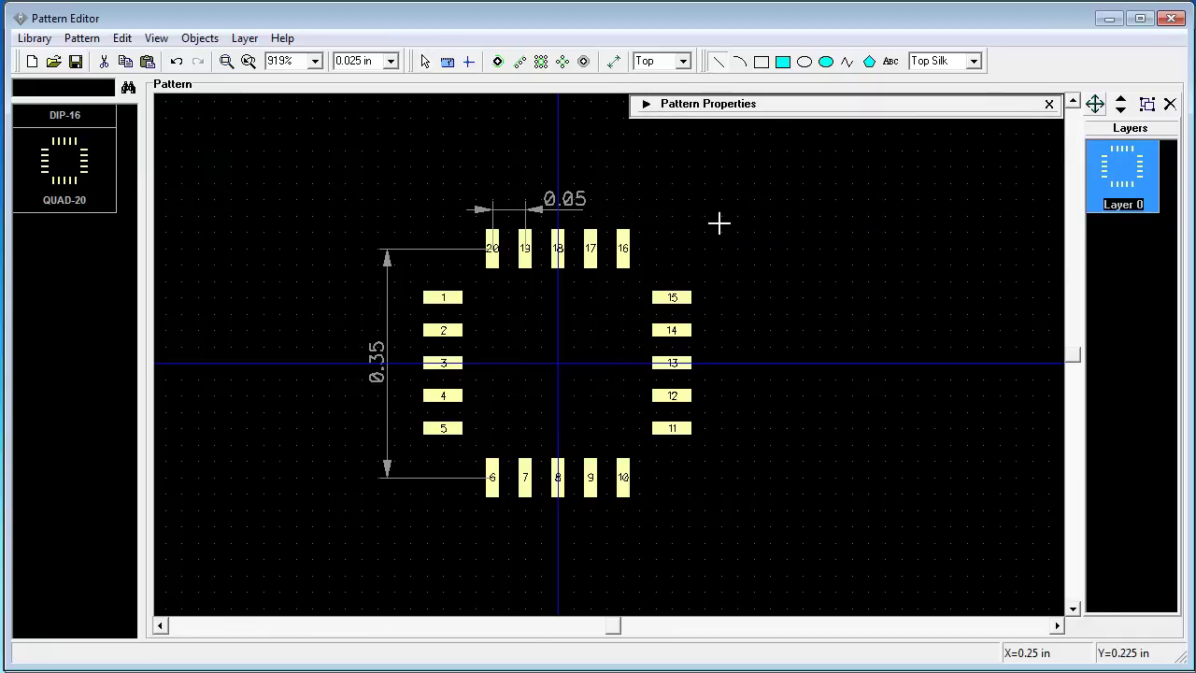
{"action": "left_click", "coordinate": [638, 248]}
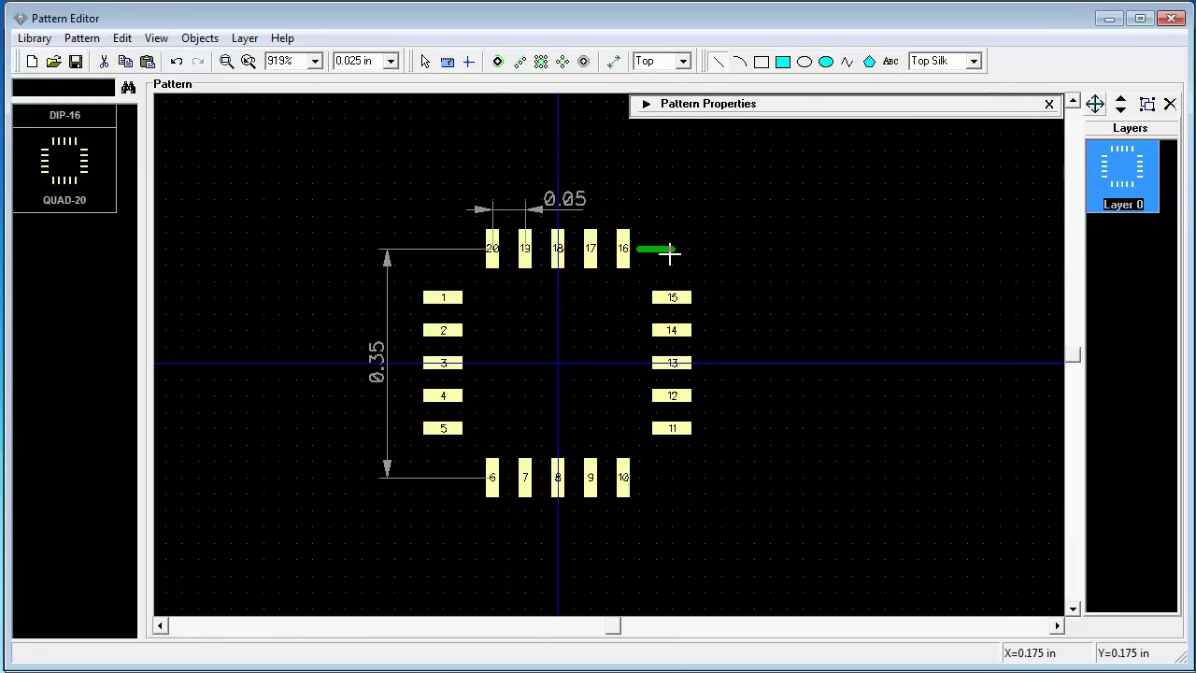
{"action": "left_click", "coordinate": [673, 249]}
{"action": "double_click", "coordinate": [672, 280]}
{"action": "left_click", "coordinate": [673, 447]}
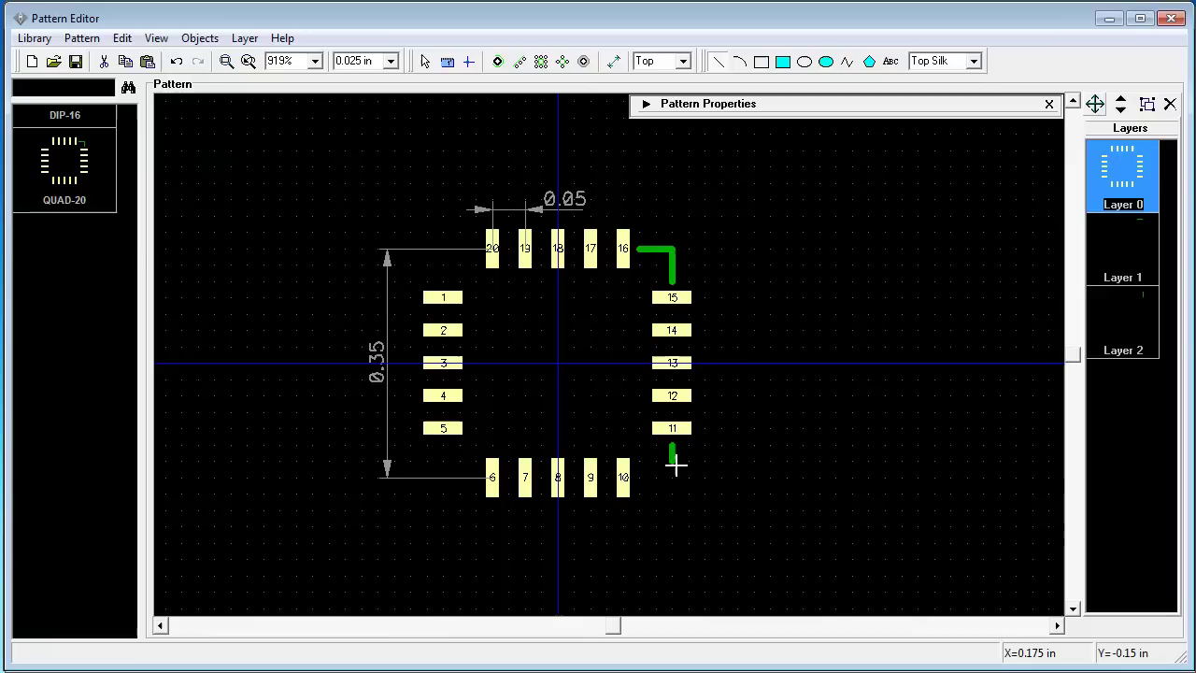
{"action": "left_click", "coordinate": [672, 477]}
{"action": "double_click", "coordinate": [640, 478]}
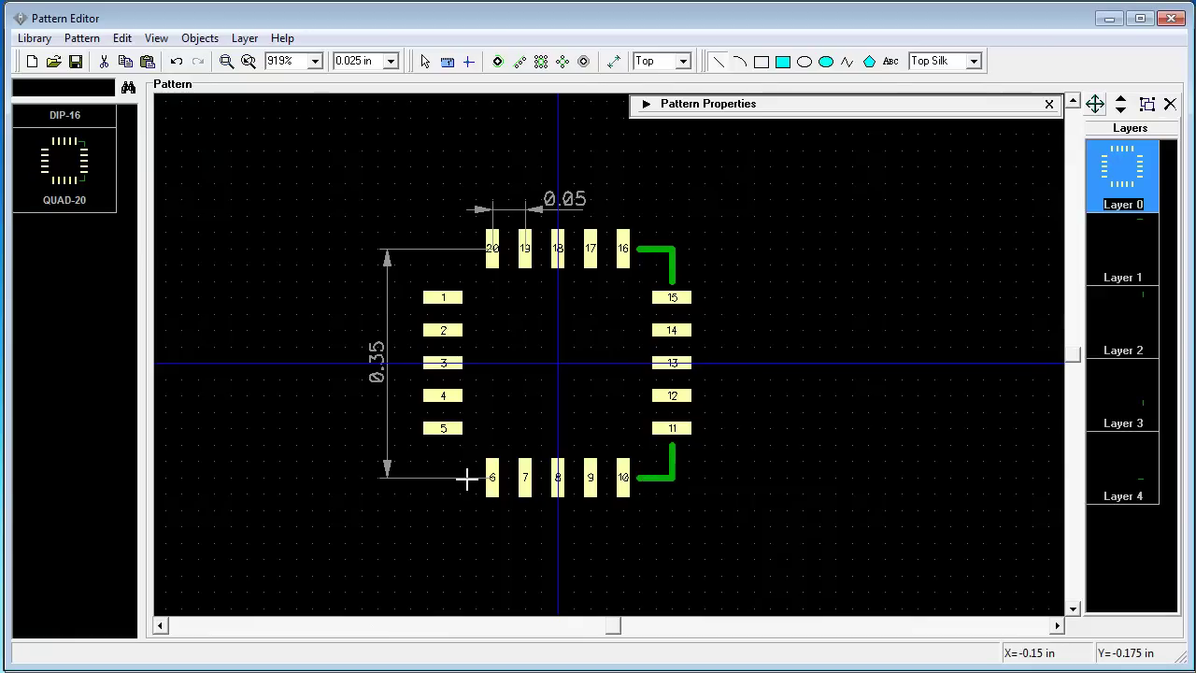
- Draw the bottom-left corner mark near pad 5 and a diagonal chamfer from pad 1 to pad 20
{"action": "left_click", "coordinate": [478, 477]}
{"action": "left_click", "coordinate": [441, 478]}
{"action": "double_click", "coordinate": [440, 445]}
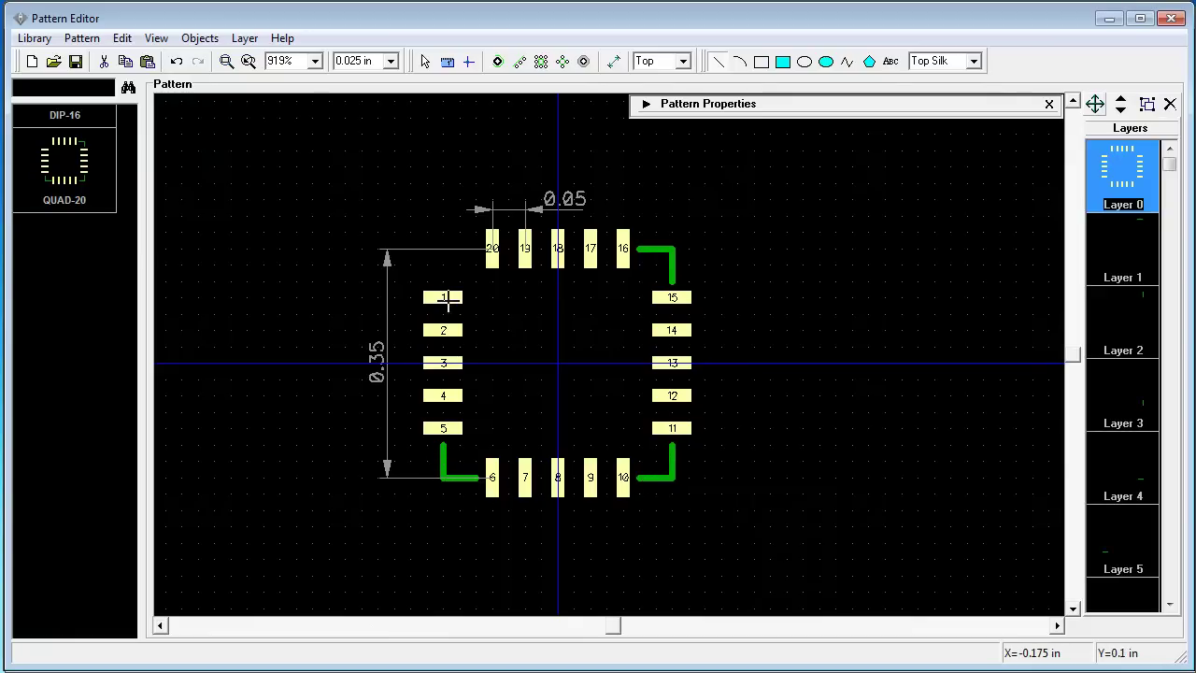
{"action": "left_click", "coordinate": [442, 281]}
{"action": "double_click", "coordinate": [479, 247]}
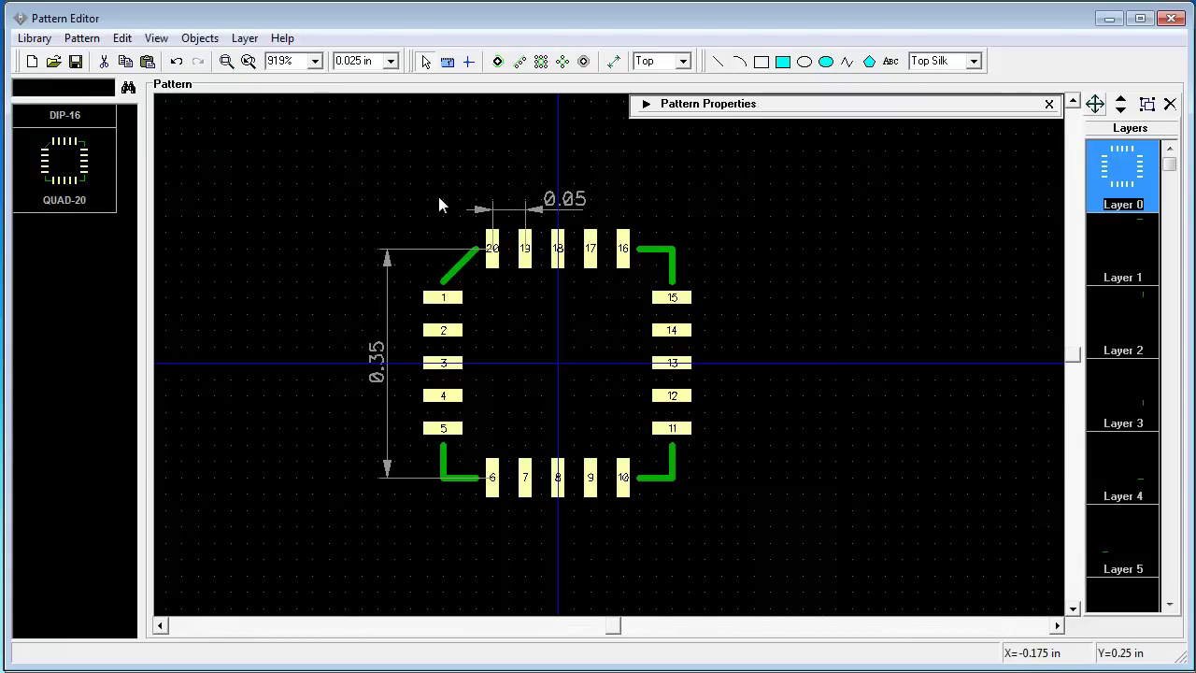
{"action": "left_click", "coordinate": [80, 117]}
{"action": "left_click", "coordinate": [80, 208]}
{"action": "left_click", "coordinate": [82, 120]}
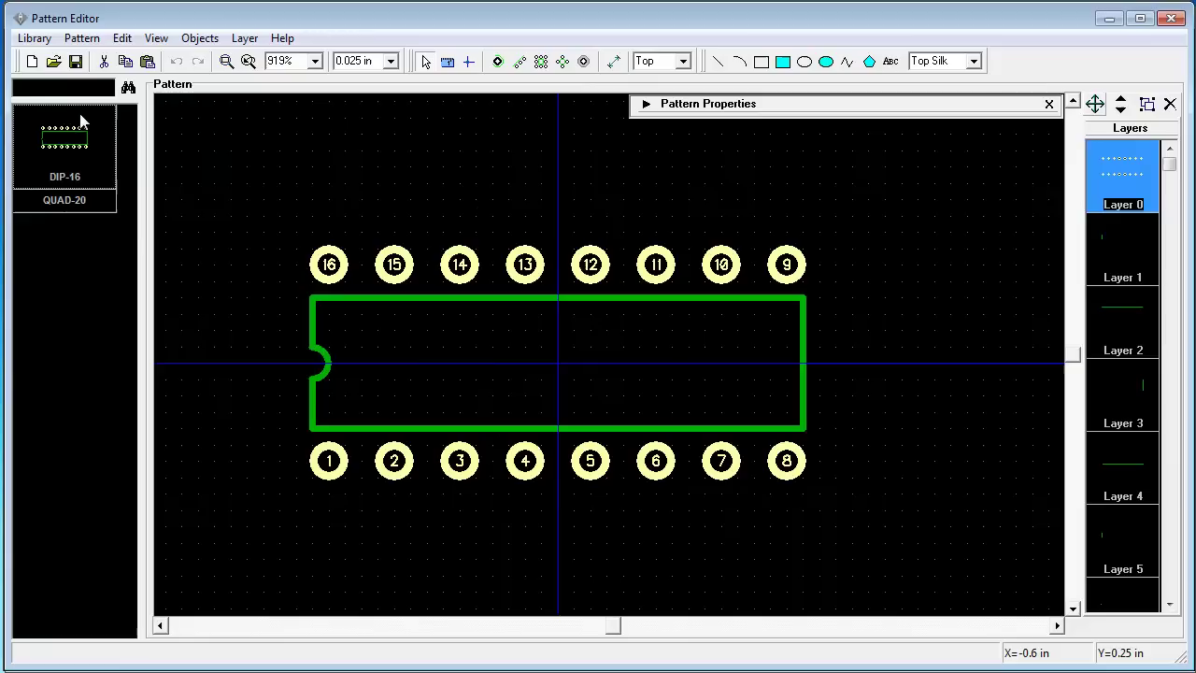
{"action": "left_click", "coordinate": [80, 203]}
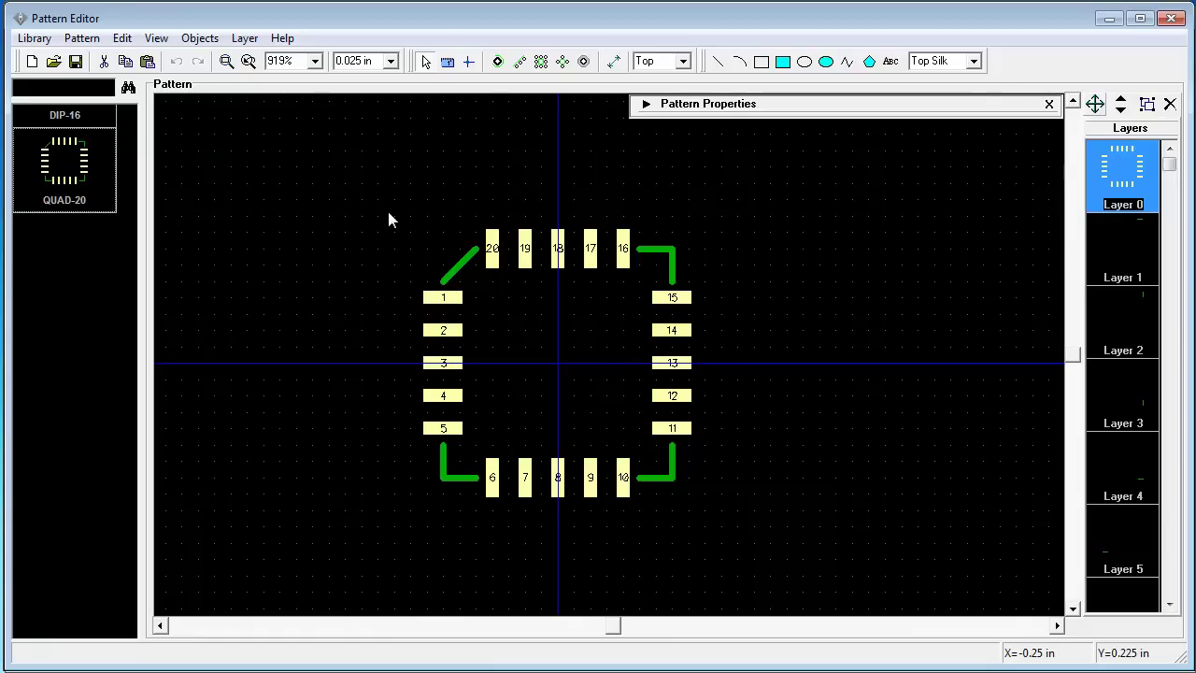
- Open Insert Patterns from Library and browse GENERAL, PLCC, POT, DIP_P and BQFP
{"action": "right_click", "coordinate": [65, 166]}
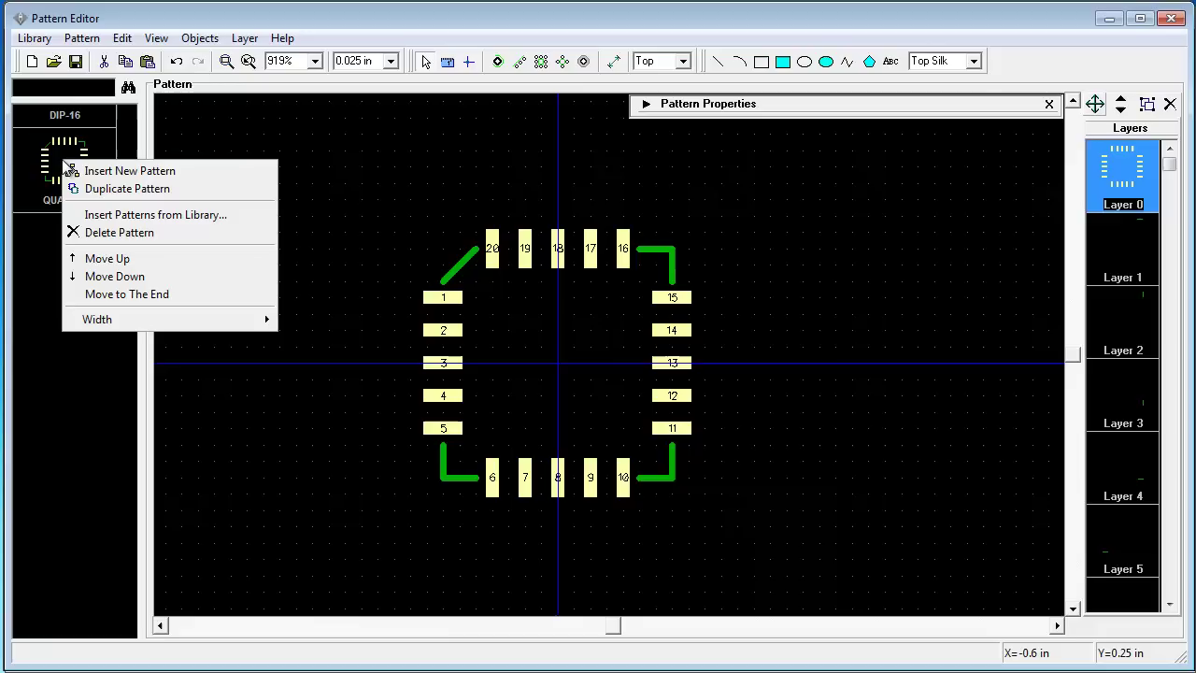
{"action": "left_click", "coordinate": [162, 216]}
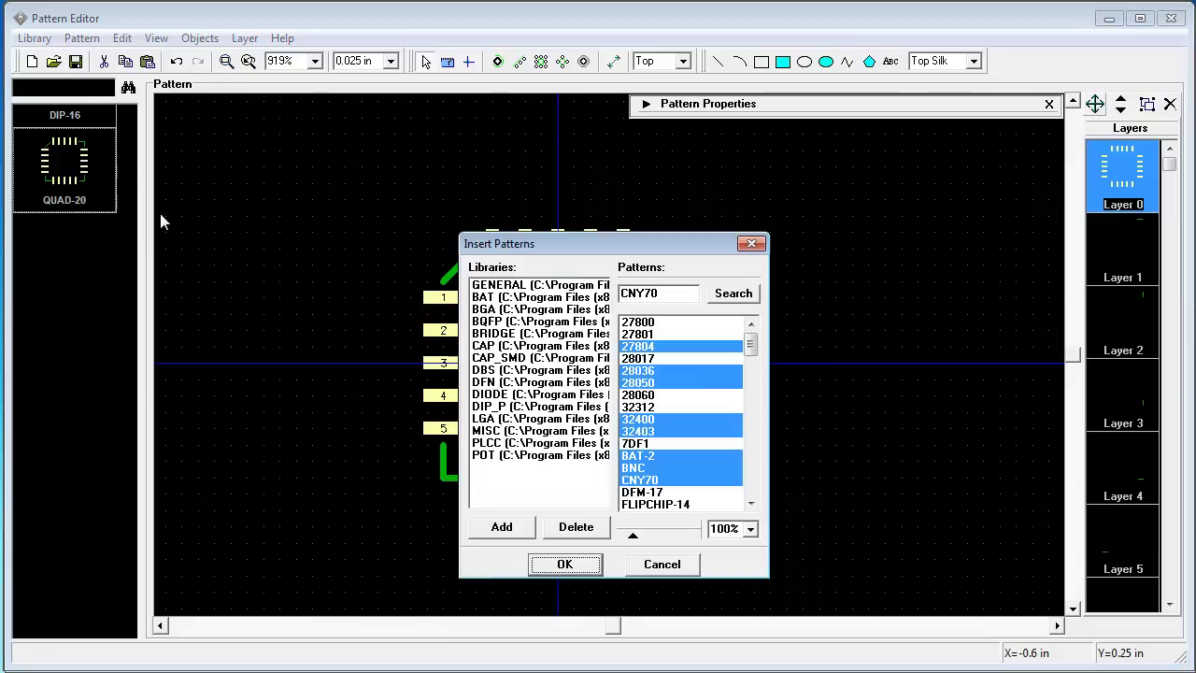
{"action": "left_click", "coordinate": [653, 323]}
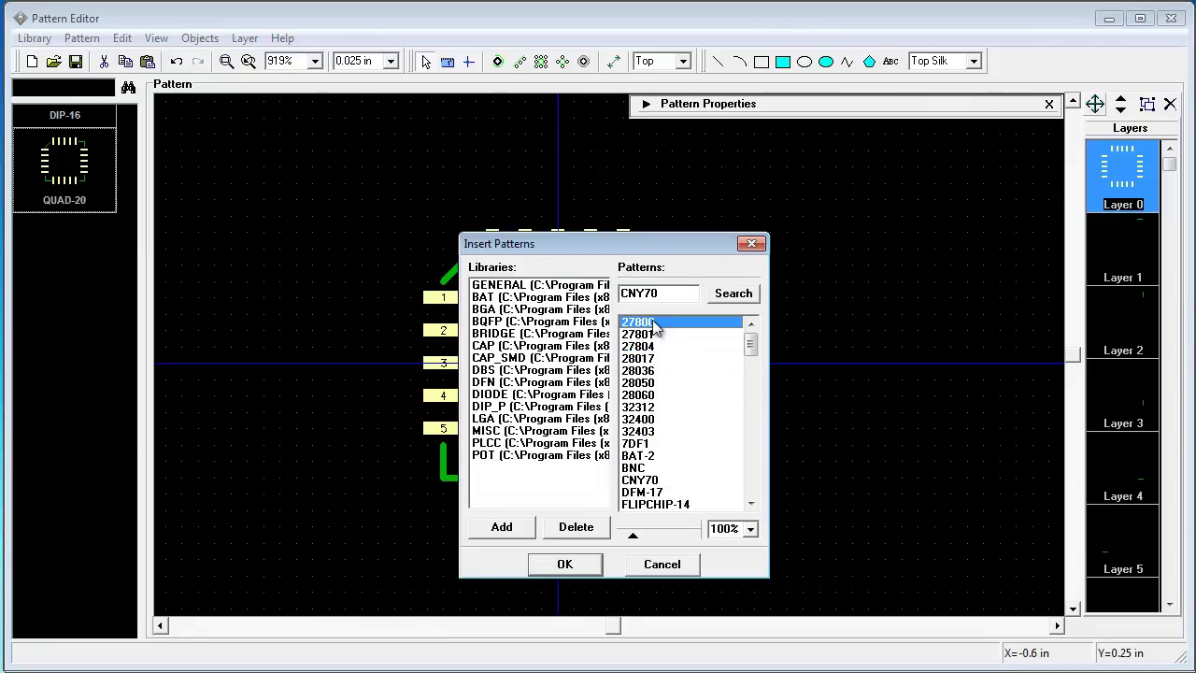
{"action": "left_click", "coordinate": [525, 286]}
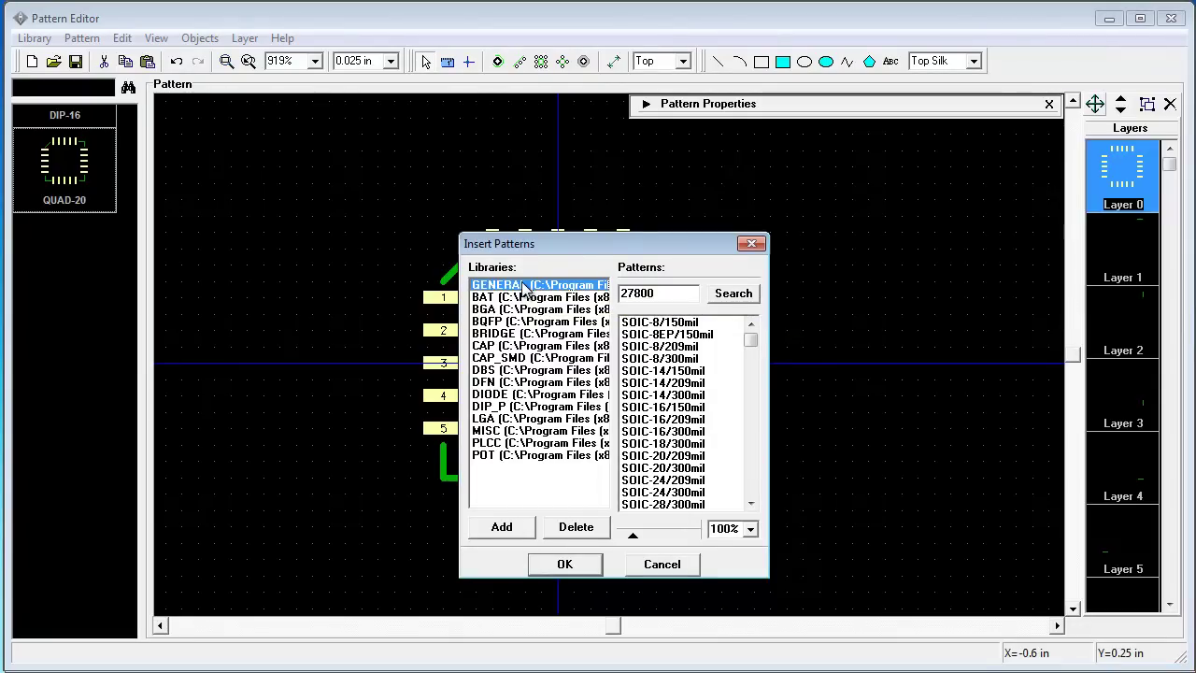
{"action": "left_click", "coordinate": [521, 443]}
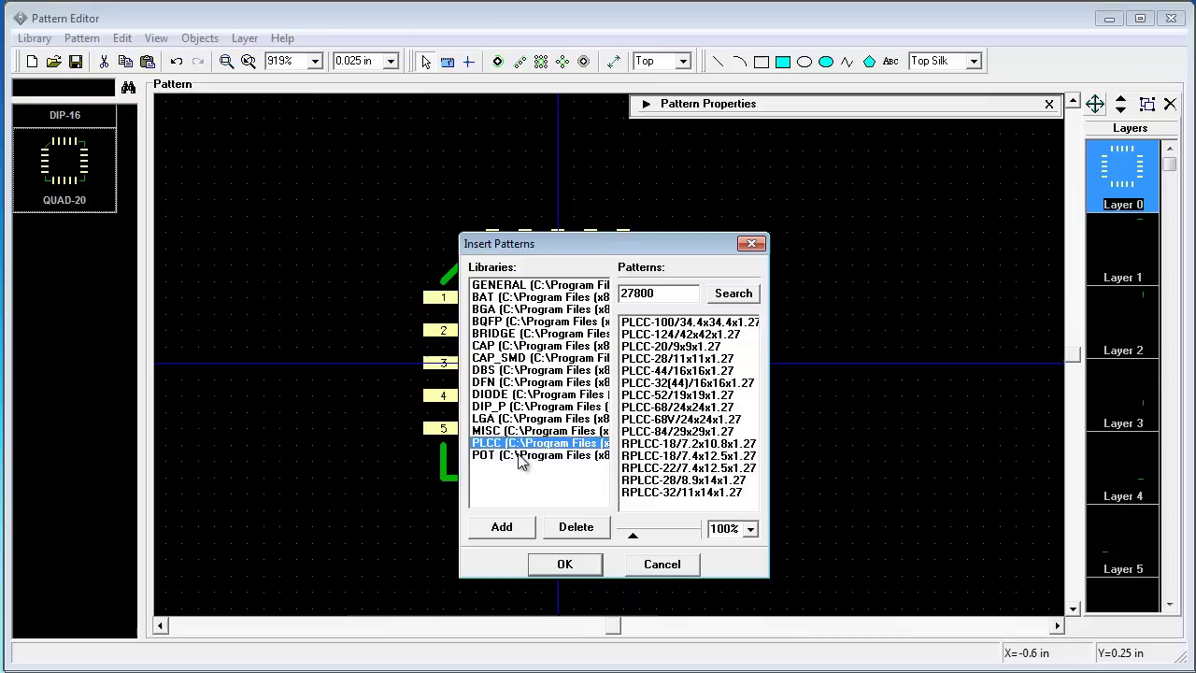
{"action": "left_click", "coordinate": [520, 455]}
{"action": "left_click", "coordinate": [517, 406]}
{"action": "left_click_drag", "start_coordinate": [516, 358], "coordinate": [519, 322]}
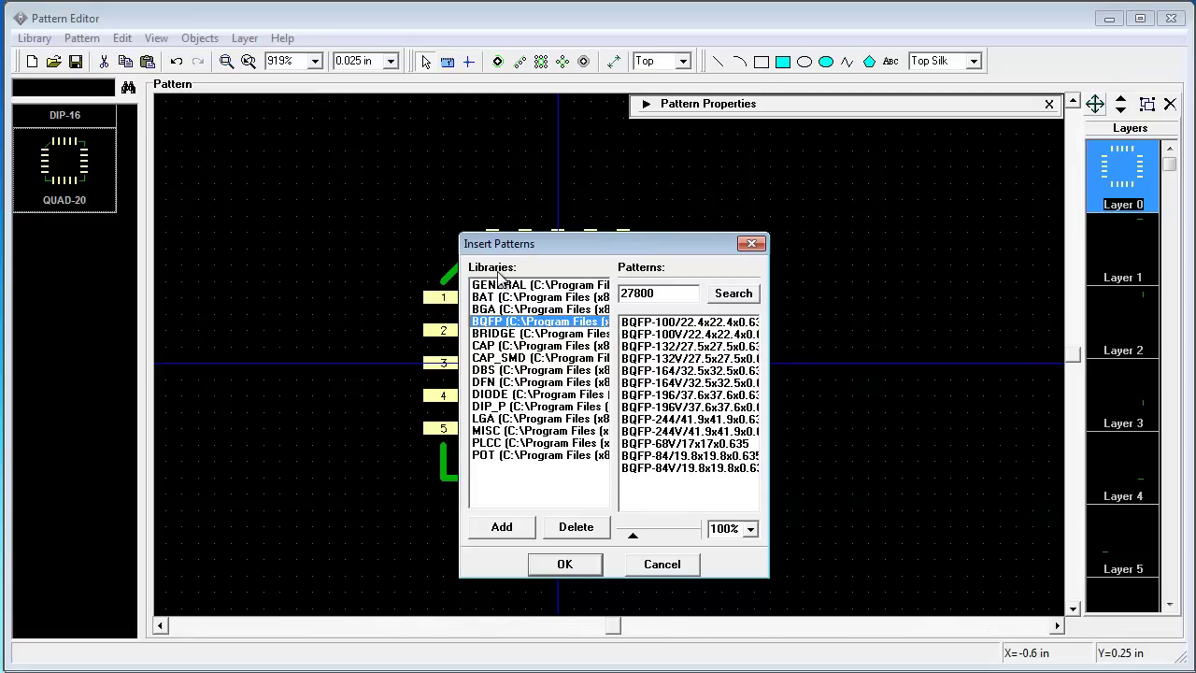
- Add library files from the Lib folder, selecting Sip.lib, Res.lib, Qfp.lib, Qfn.lib and Pot.lib
{"action": "left_click", "coordinate": [505, 528]}
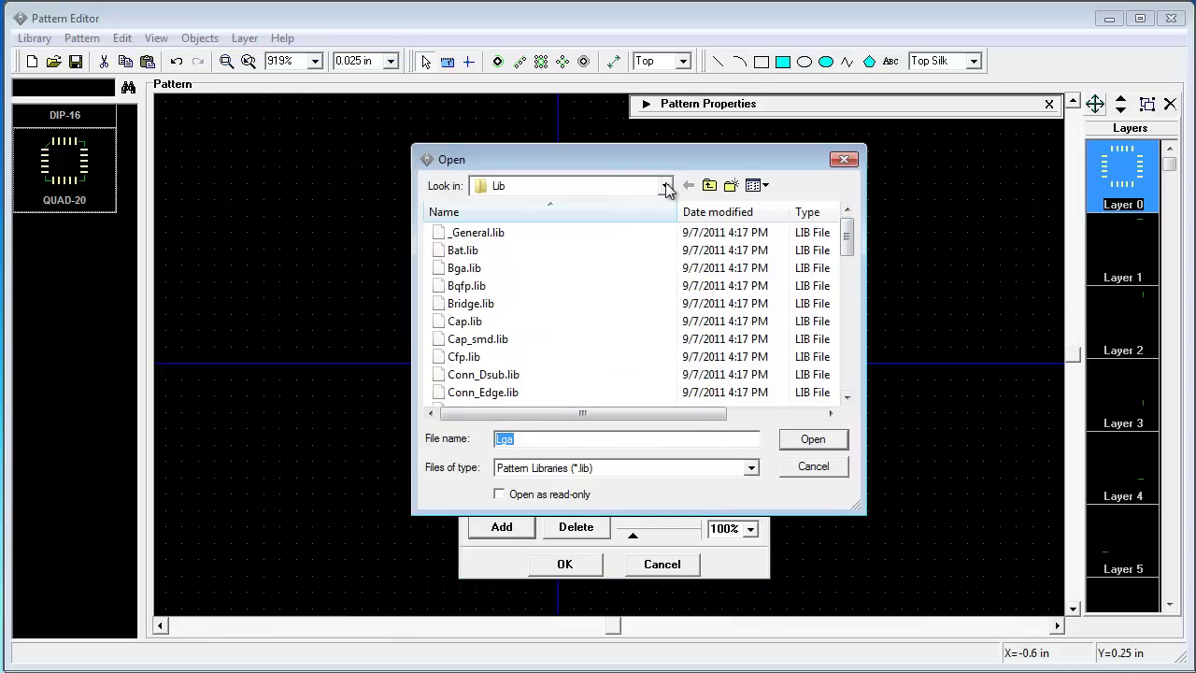
{"action": "left_click", "coordinate": [666, 186]}
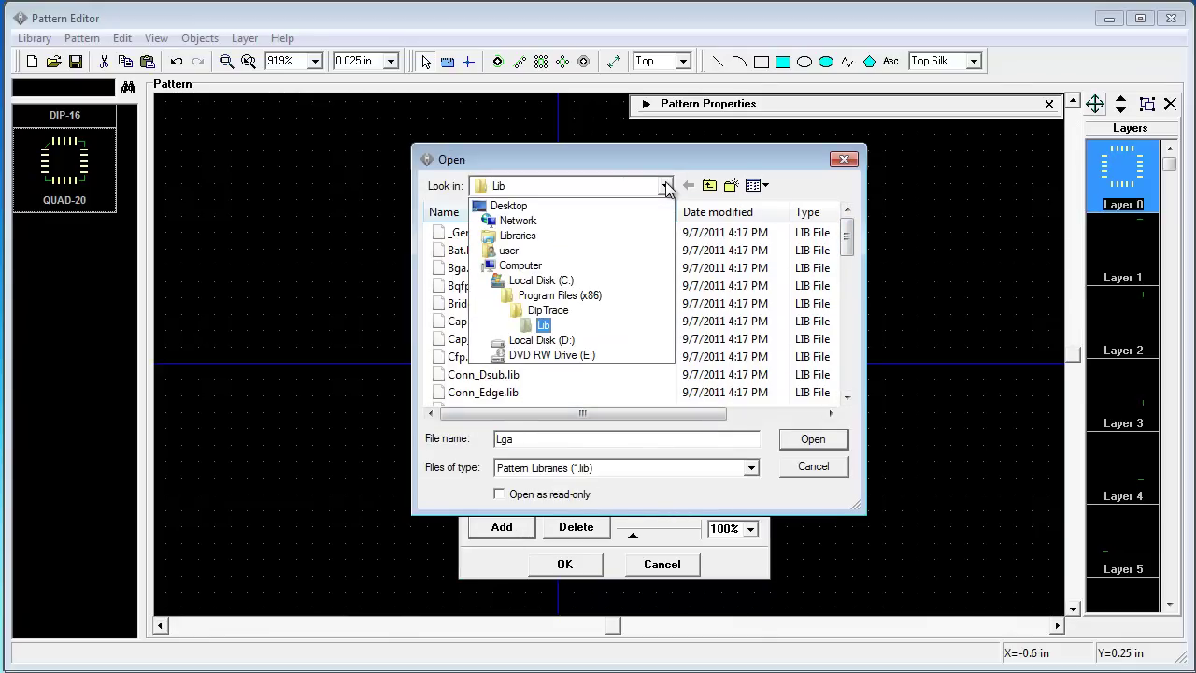
{"action": "left_click", "coordinate": [545, 334]}
{"action": "left_click_drag", "start_coordinate": [846, 239], "coordinate": [847, 351]}
{"action": "left_click", "coordinate": [473, 341]}
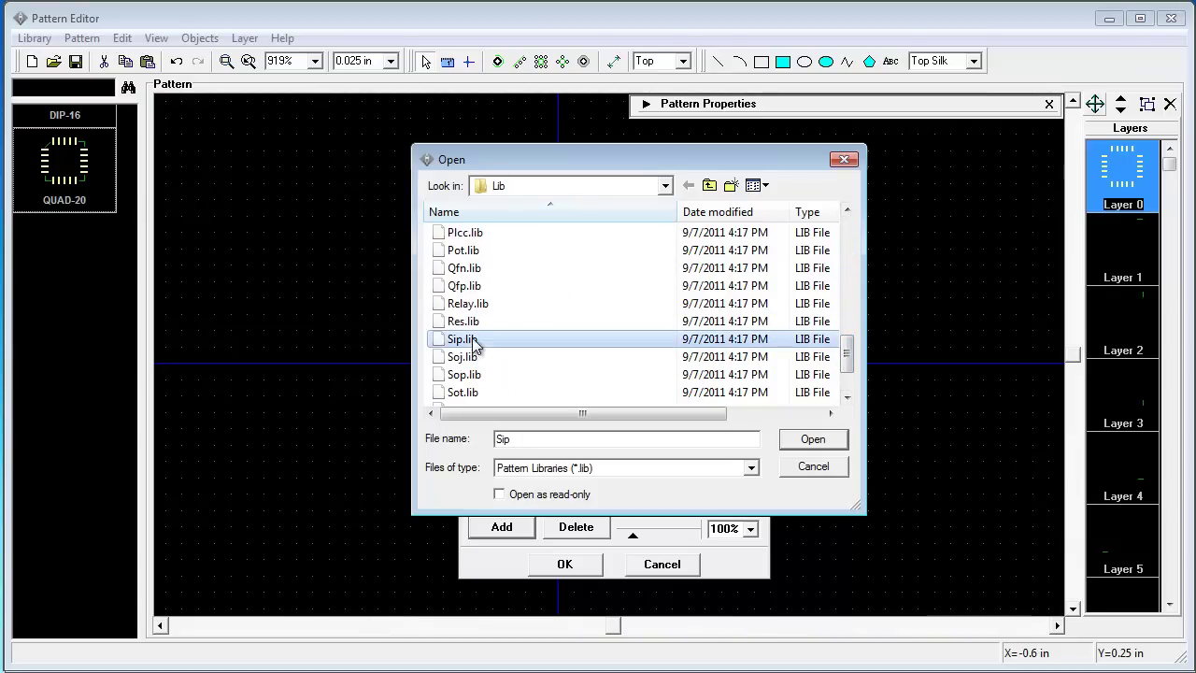
{"action": "left_click", "coordinate": [476, 321], "text": "ctrl"}
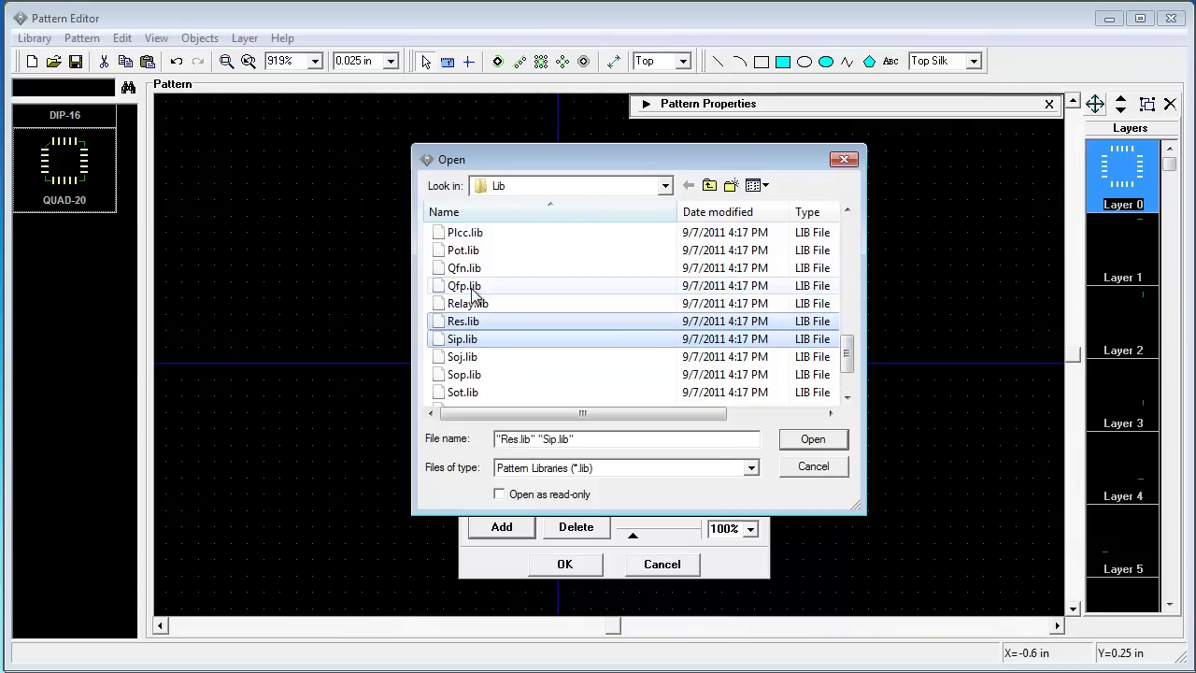
{"action": "left_click", "coordinate": [474, 286], "text": "ctrl"}
{"action": "left_click", "coordinate": [475, 268], "text": "ctrl"}
{"action": "left_click", "coordinate": [476, 250], "text": "ctrl"}
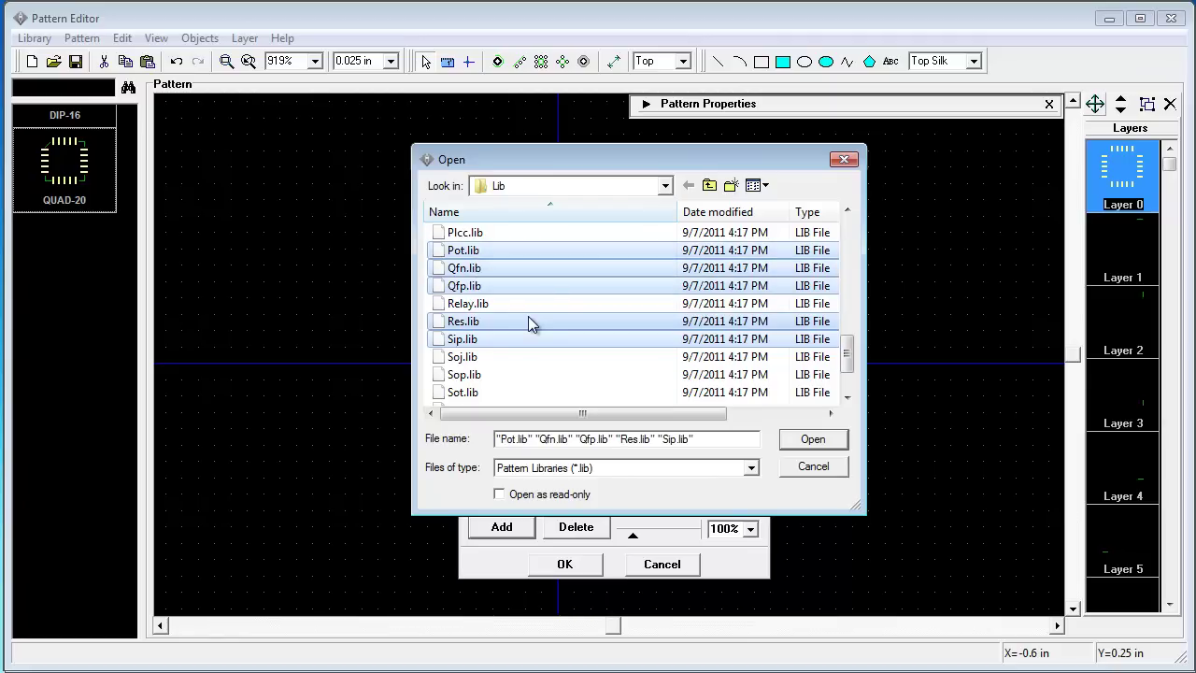
- Open the five libraries and insert RESISTOR patterns RES-10.16/5.1x2.5 through RES-13.55/10x4
{"action": "left_click", "coordinate": [809, 439]}
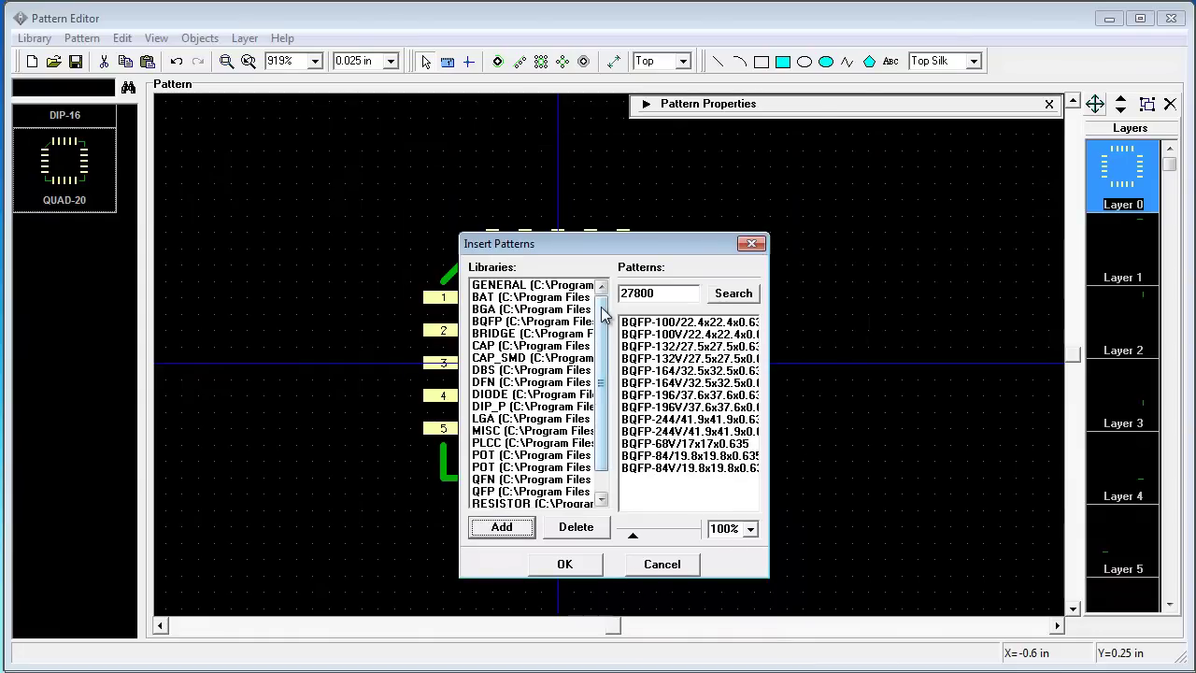
{"action": "scroll", "coordinate": [585, 436], "scroll_direction": "down", "scroll_amount": 1}
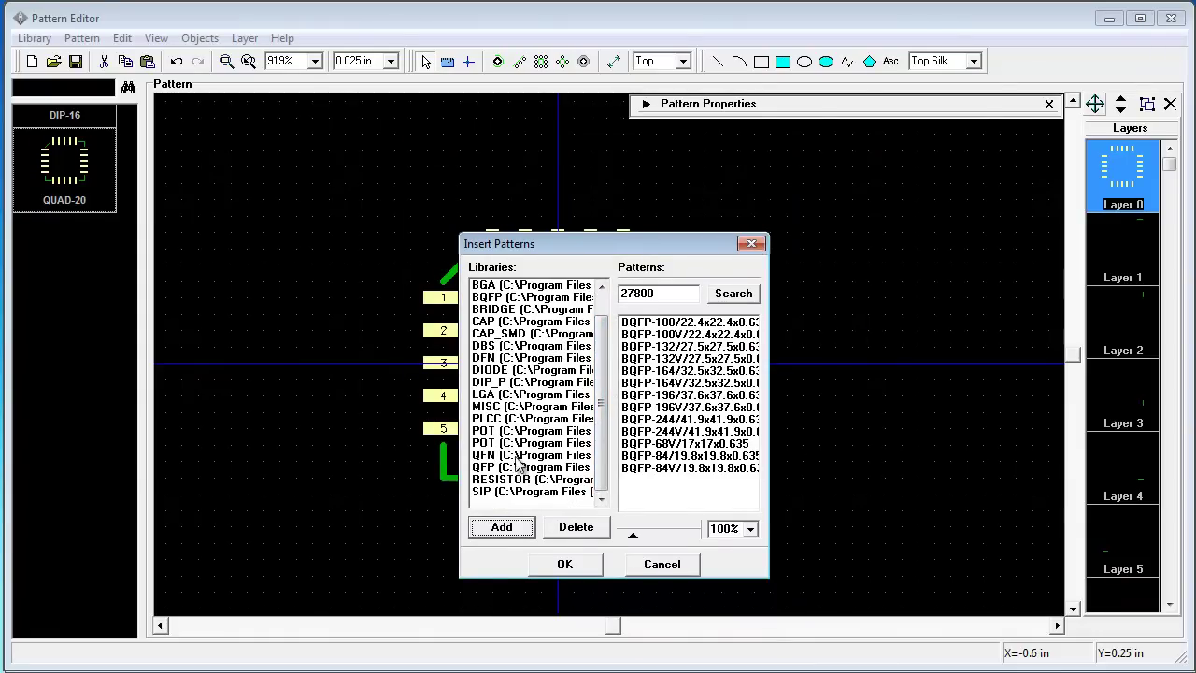
{"action": "left_click", "coordinate": [525, 483]}
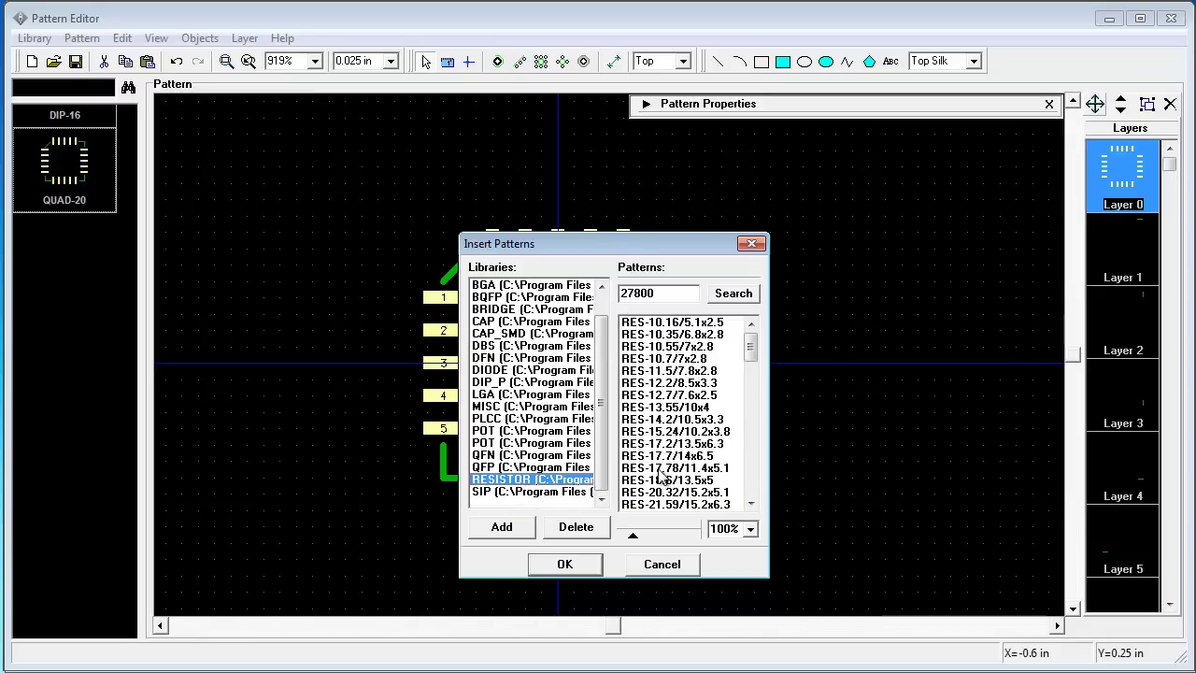
{"action": "left_click", "coordinate": [684, 323]}
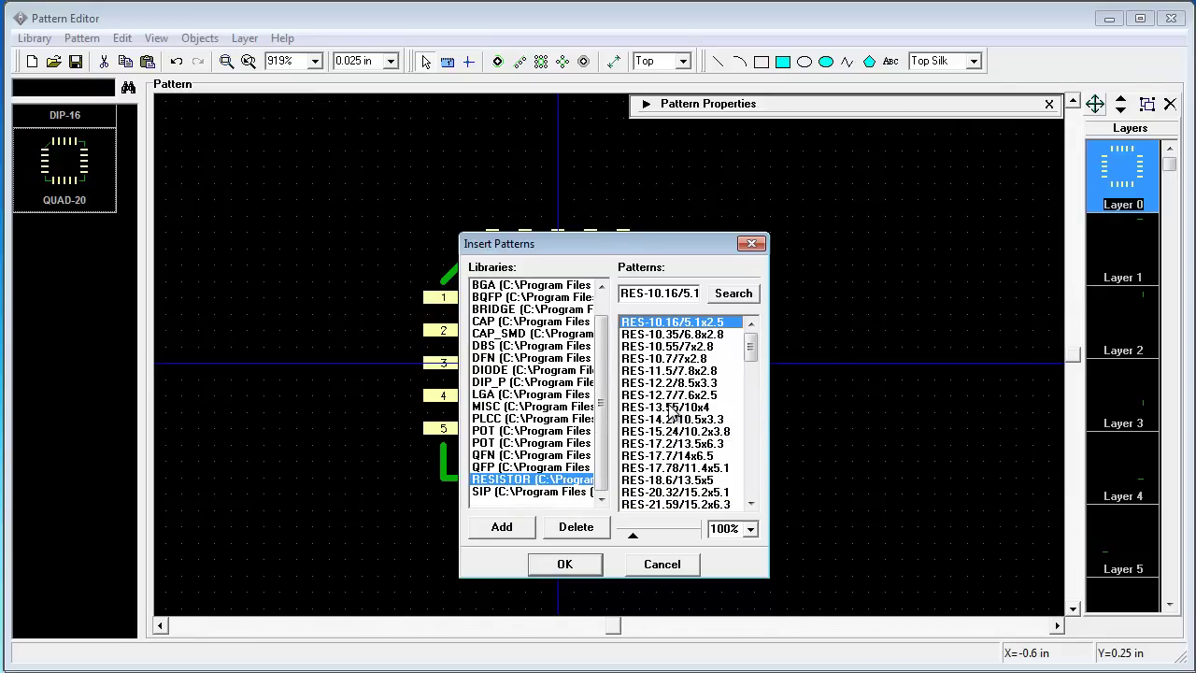
{"action": "left_click", "coordinate": [668, 409], "text": "shift"}
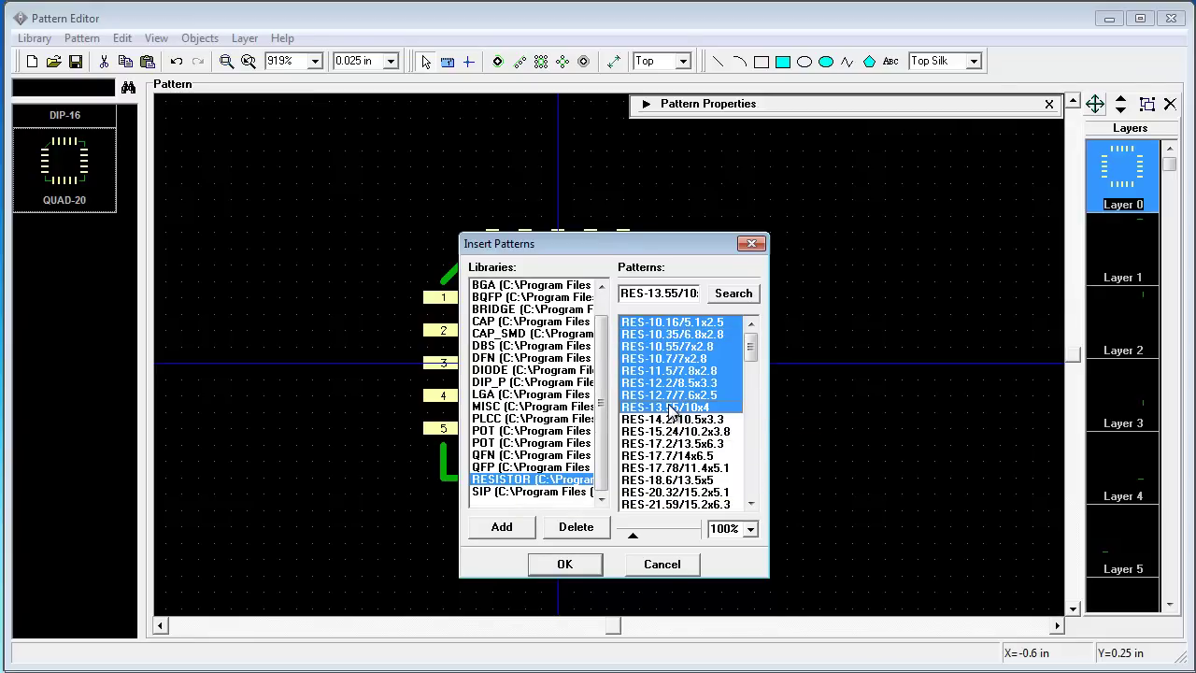
{"action": "left_click", "coordinate": [580, 569]}
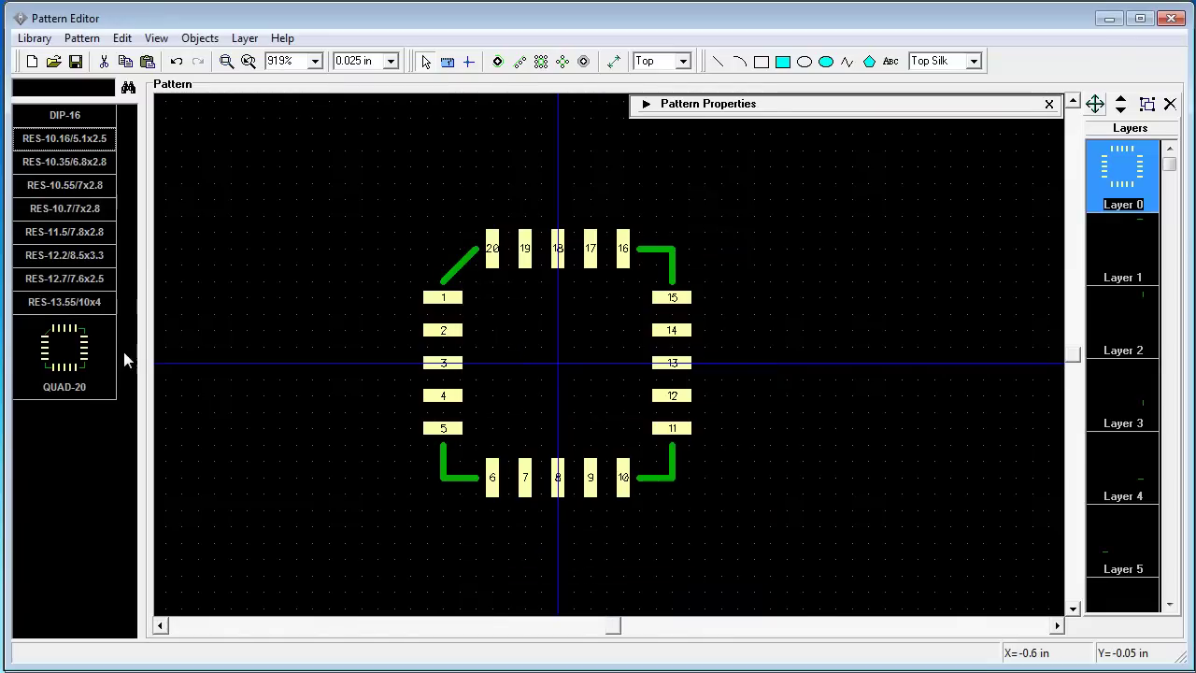
- Review the DIP-16, QUAD-20 and RES patterns in the pattern list
{"action": "left_click", "coordinate": [77, 116]}
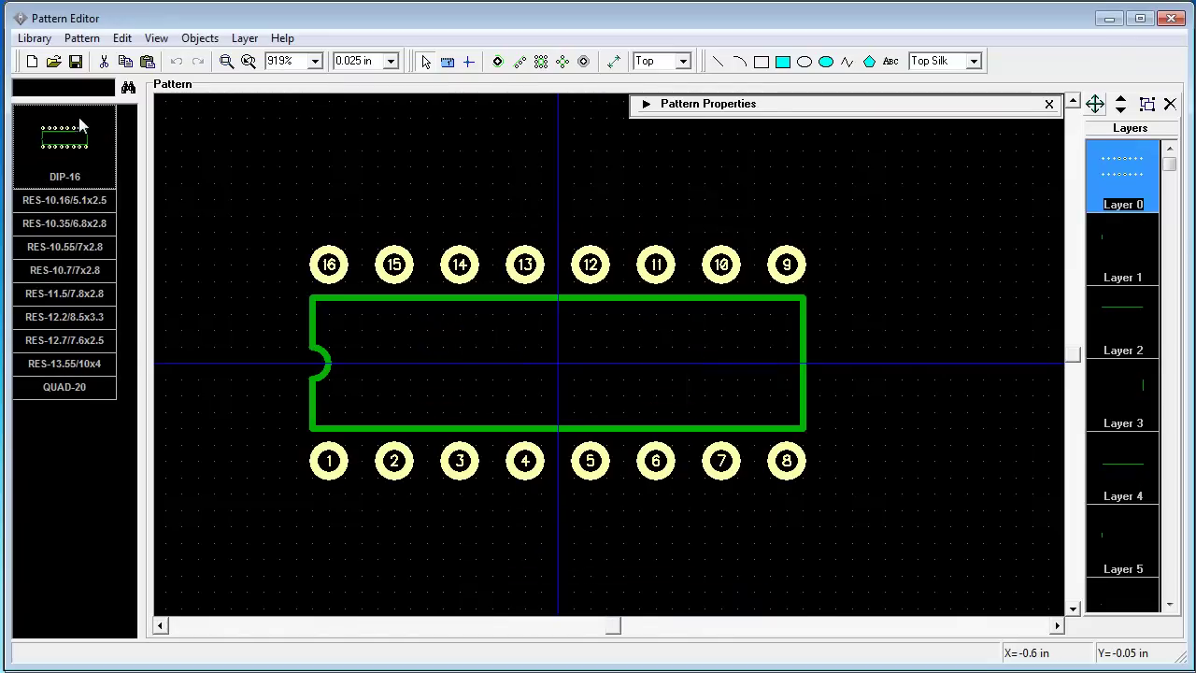
{"action": "left_click", "coordinate": [82, 385]}
{"action": "left_click", "coordinate": [76, 141]}
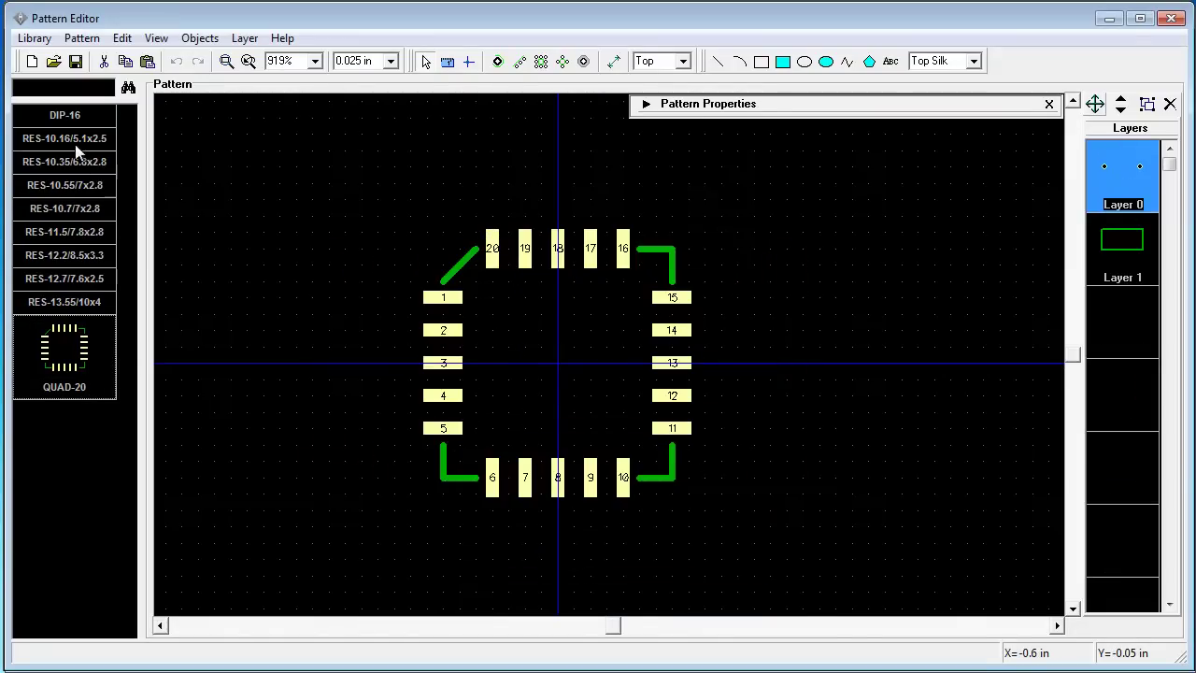
{"action": "left_click", "coordinate": [84, 340]}
{"action": "left_click", "coordinate": [85, 359]}
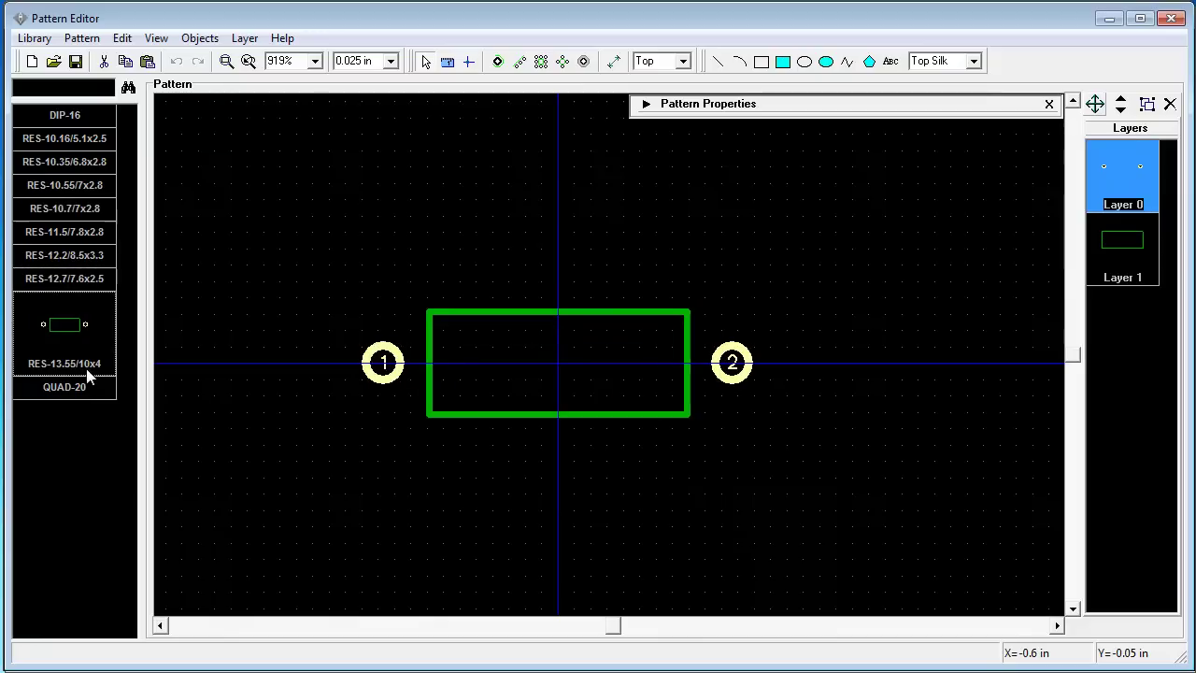
{"action": "left_click", "coordinate": [86, 387]}
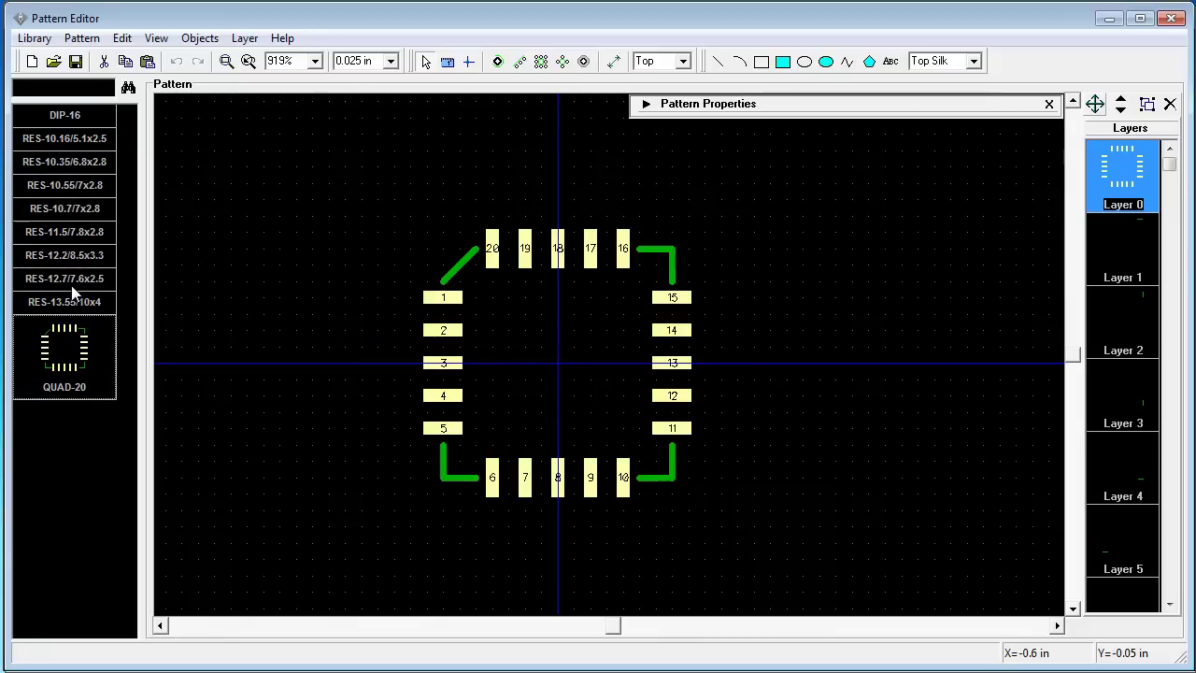
- Sort the library's patterns by name, then show DIP-16 again
{"action": "left_click", "coordinate": [38, 38]}
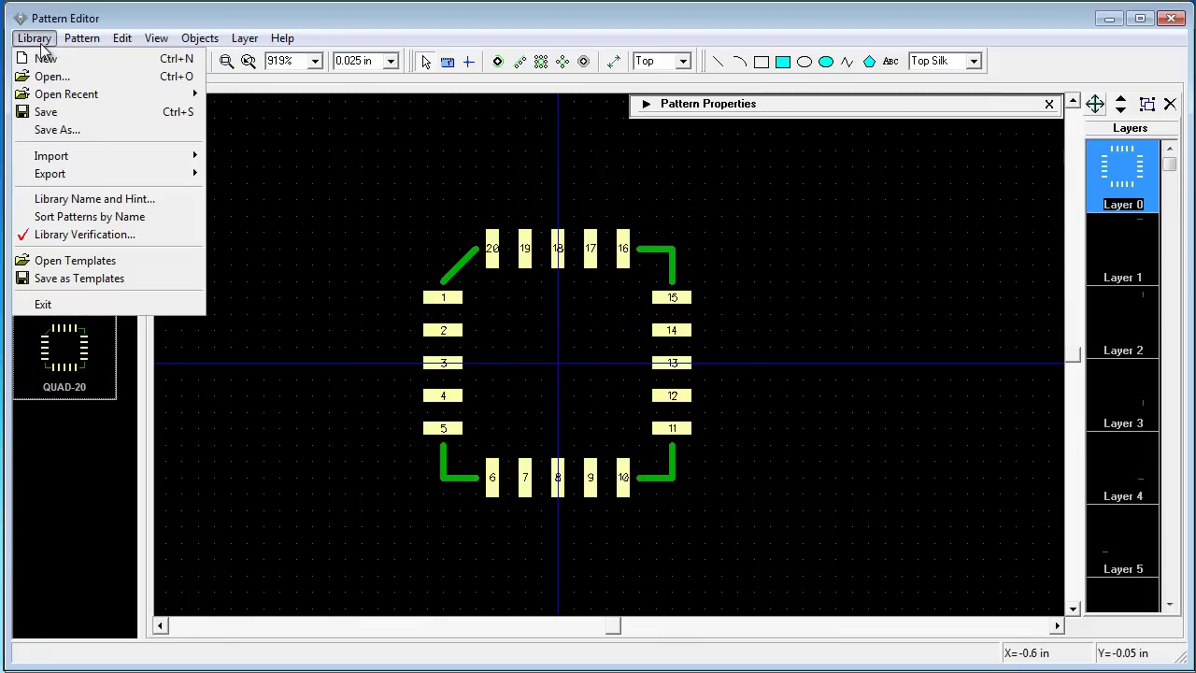
{"action": "left_click", "coordinate": [119, 216]}
{"action": "left_click", "coordinate": [82, 201]}
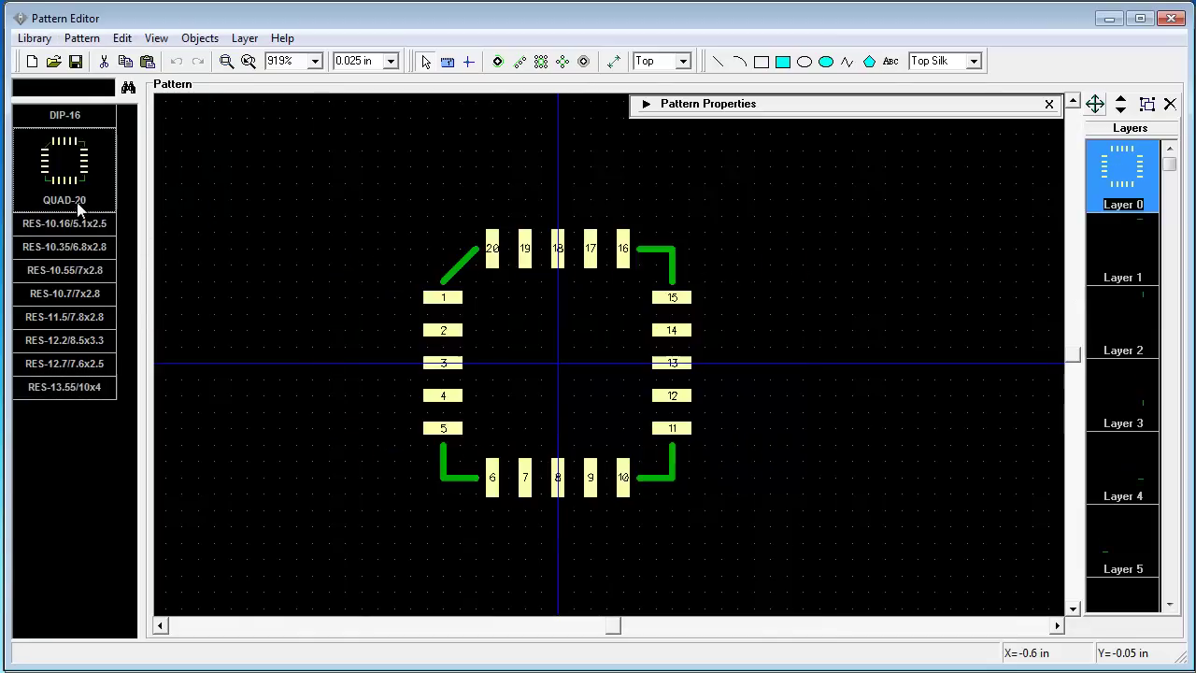
{"action": "left_click", "coordinate": [80, 225]}
{"action": "left_click", "coordinate": [78, 309]}
{"action": "left_click", "coordinate": [75, 120]}
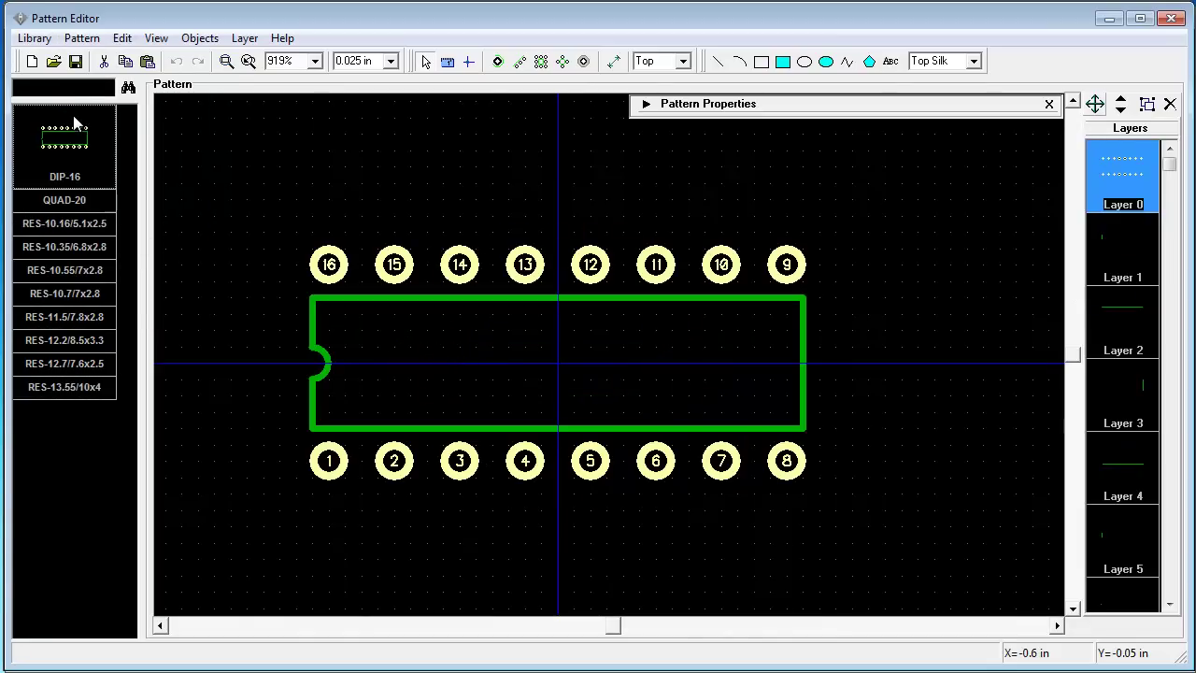
- Start saving the library and rename it 'MyLibrary_'
{"action": "left_click", "coordinate": [76, 63]}
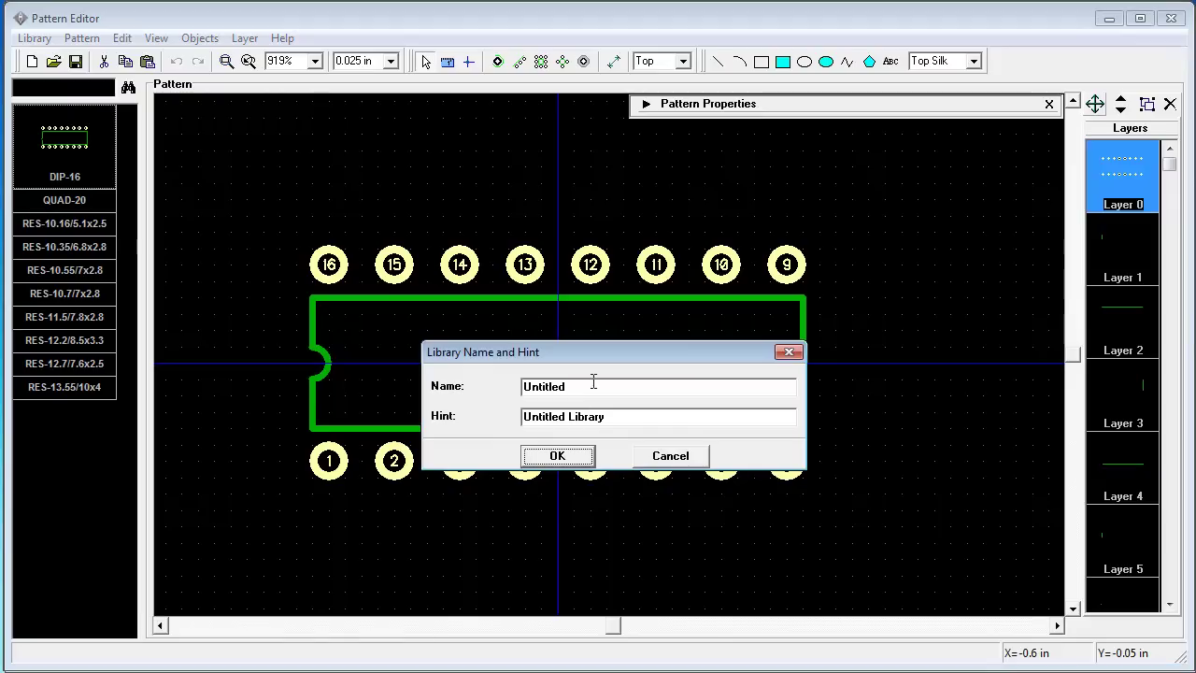
{"action": "left_click_drag", "start_coordinate": [585, 385], "coordinate": [520, 390]}
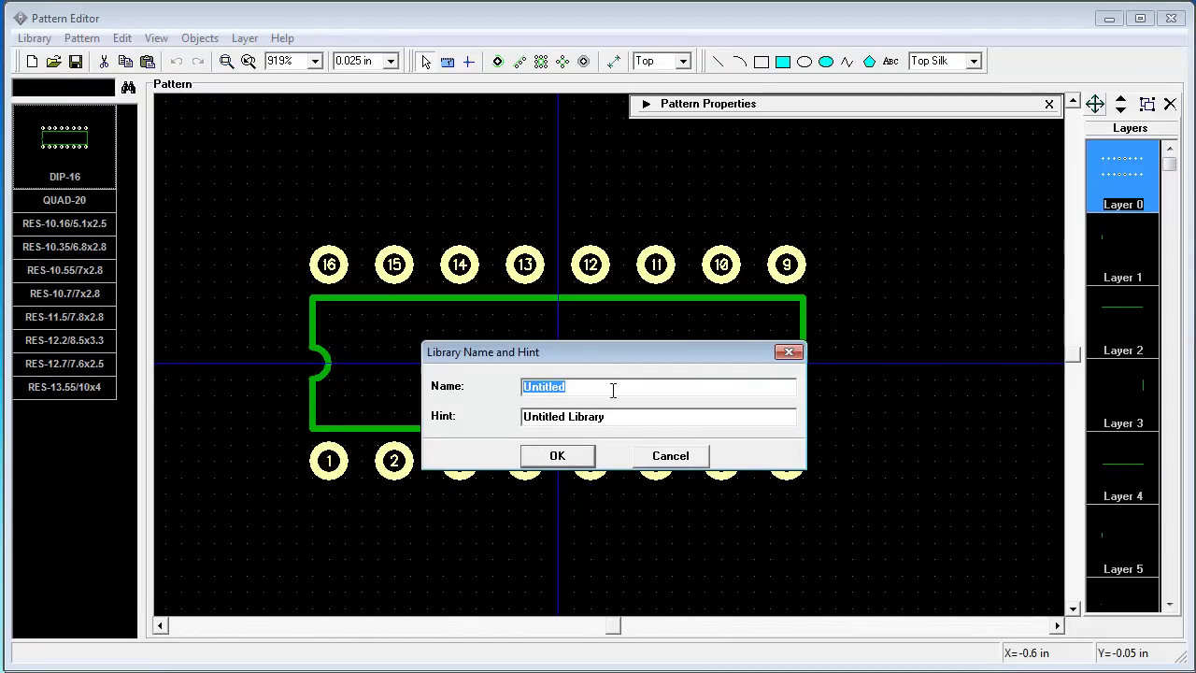
{"action": "type", "text": "MyLibrary_1"}
{"action": "left_click", "coordinate": [572, 464]}
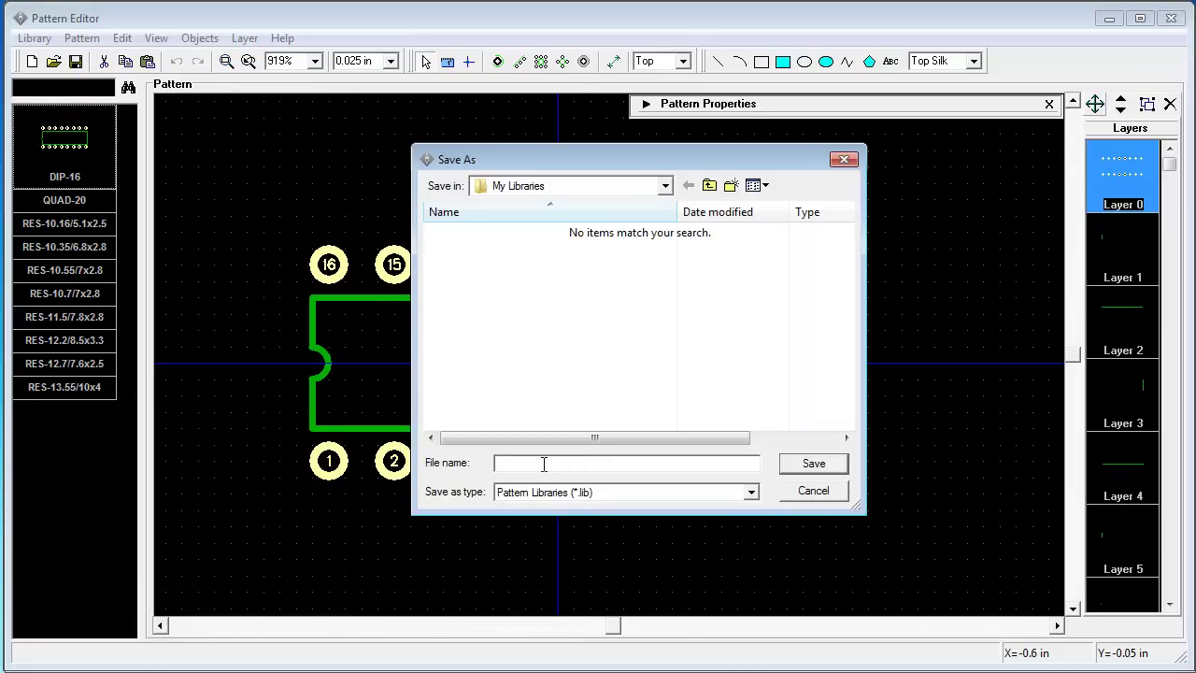
- Save the library file as mylib1.lib in the My Libraries folder
{"action": "type", "text": "mylib1"}
{"action": "left_click", "coordinate": [665, 186]}
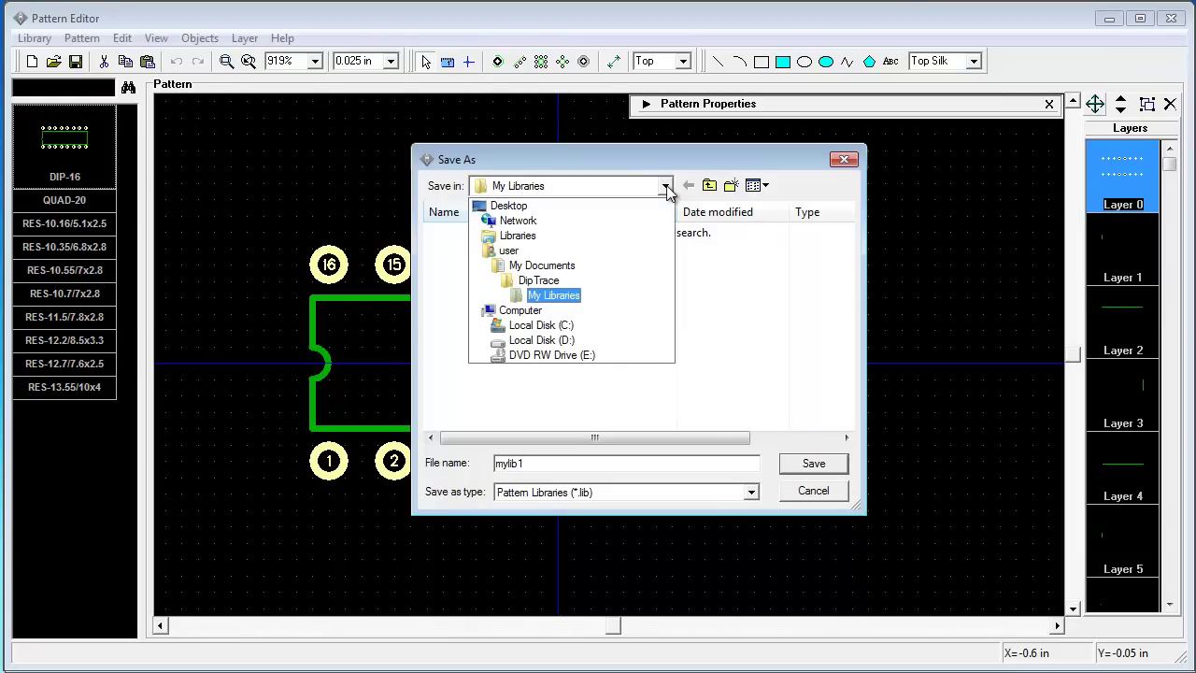
{"action": "left_click", "coordinate": [553, 296]}
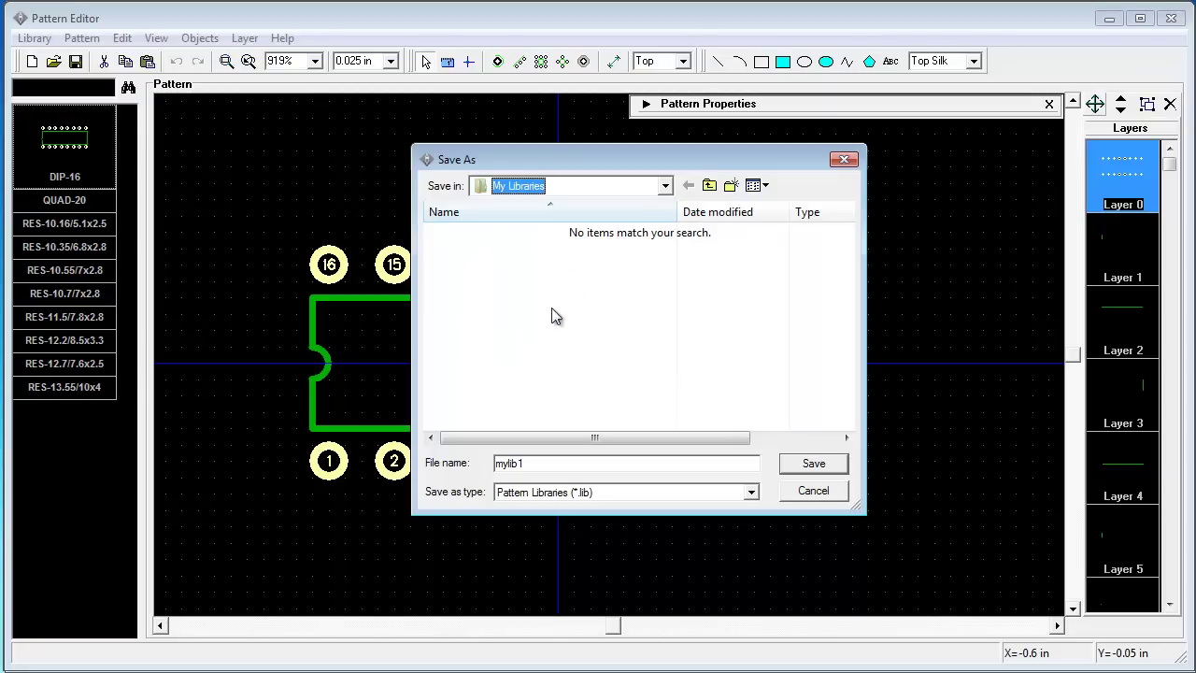
{"action": "left_click", "coordinate": [828, 465]}
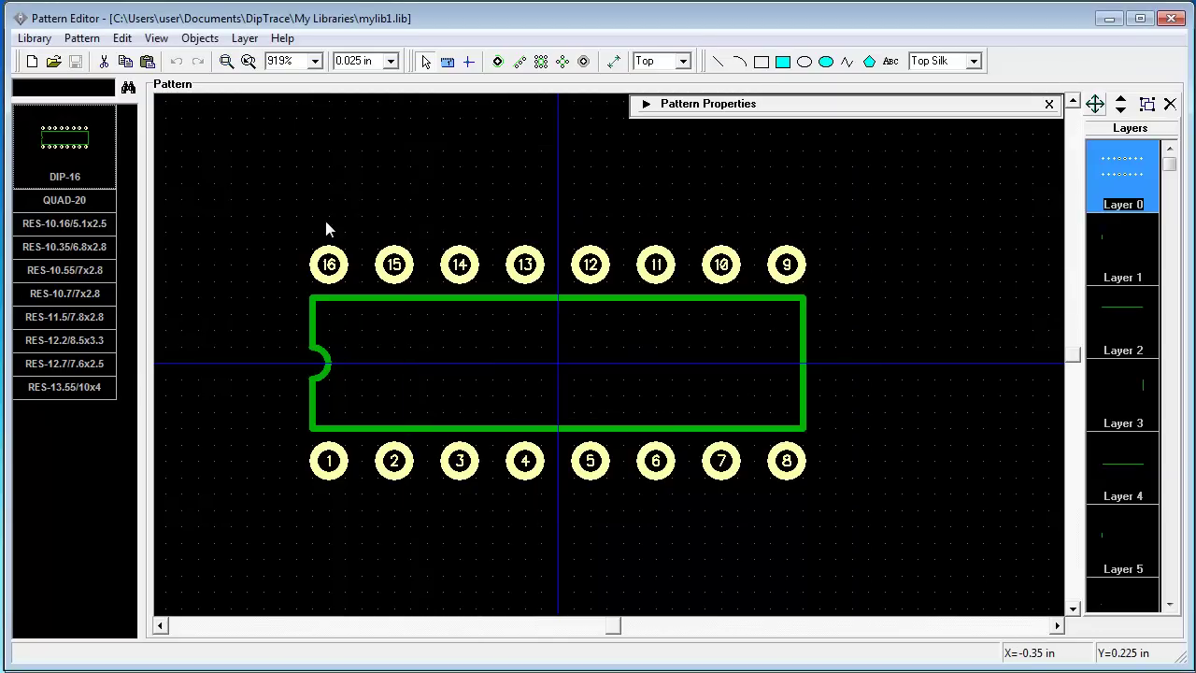
- Start a new empty pattern library and bring up the Untitled pattern's context menu
{"action": "left_click", "coordinate": [31, 62]}
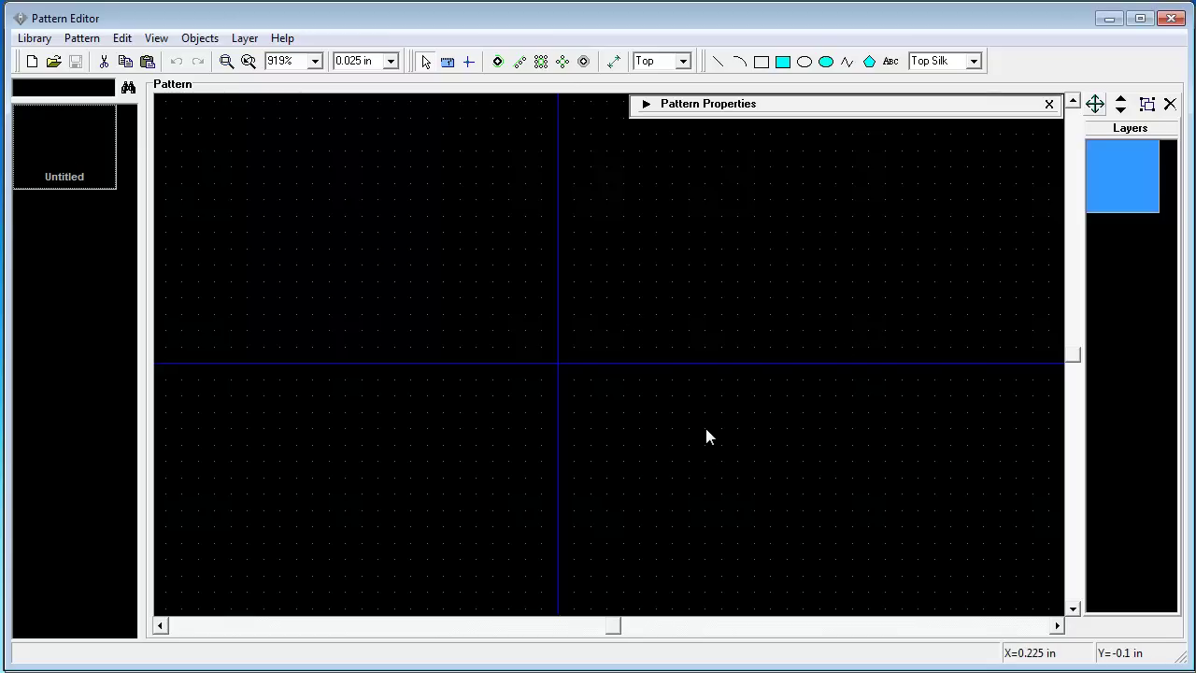
{"action": "right_click", "coordinate": [80, 150]}
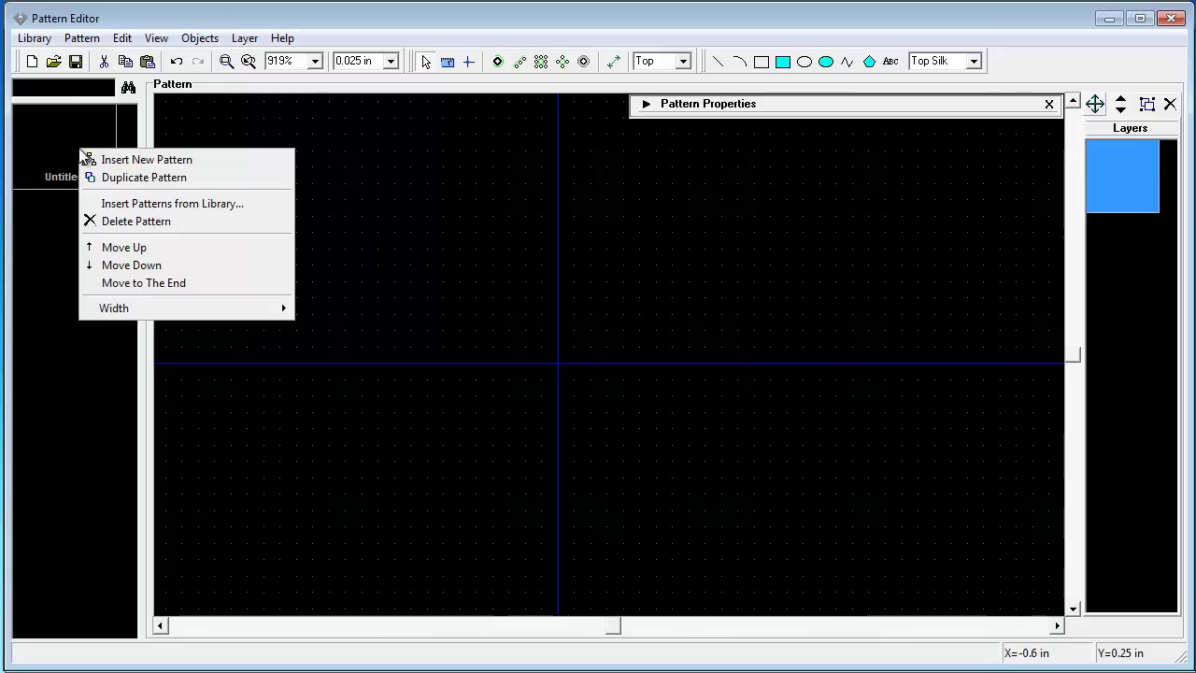
- From the CAP library, select CAP-10.16/11.5x3.6, CAP-17.8/13x37, CAP-19.8/15x30 and three CAP-2.54 patterns
{"action": "left_click", "coordinate": [159, 206]}
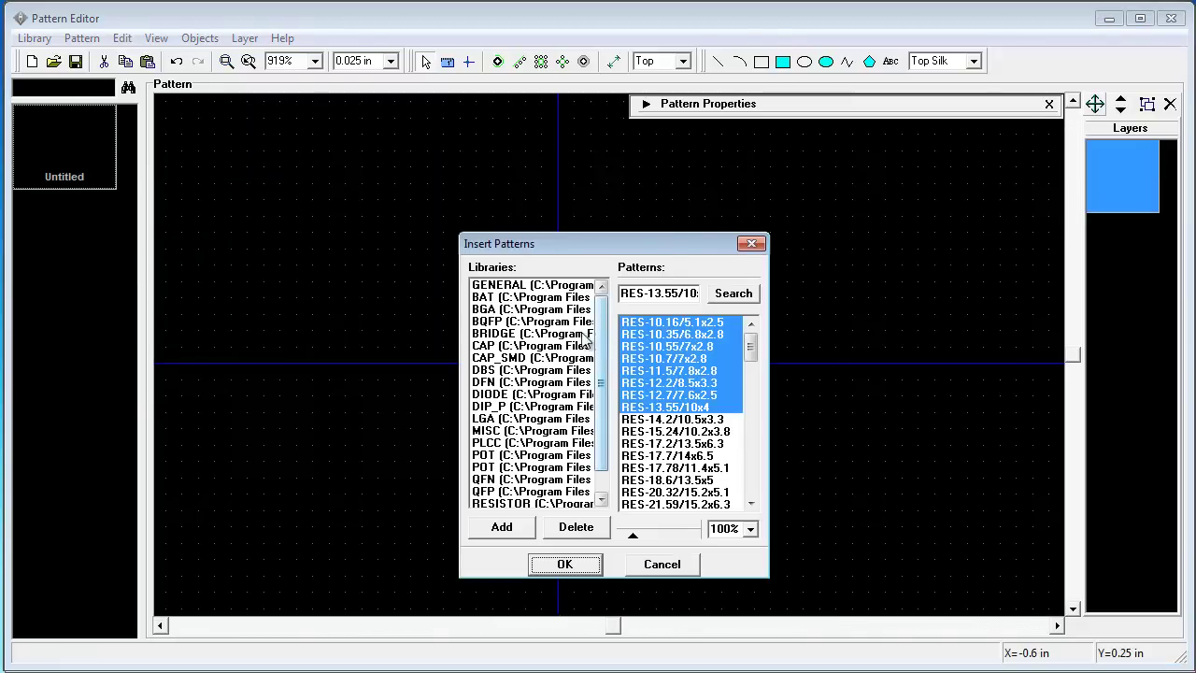
{"action": "left_click", "coordinate": [539, 338]}
{"action": "left_click", "coordinate": [530, 347]}
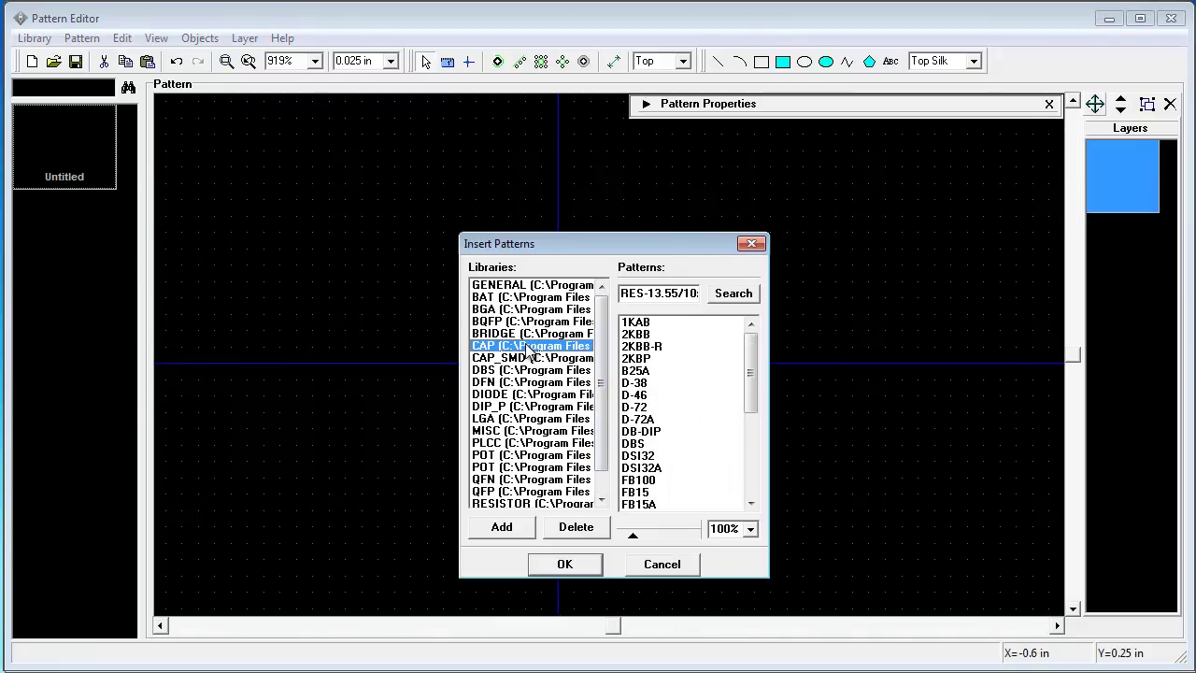
{"action": "left_click", "coordinate": [668, 323]}
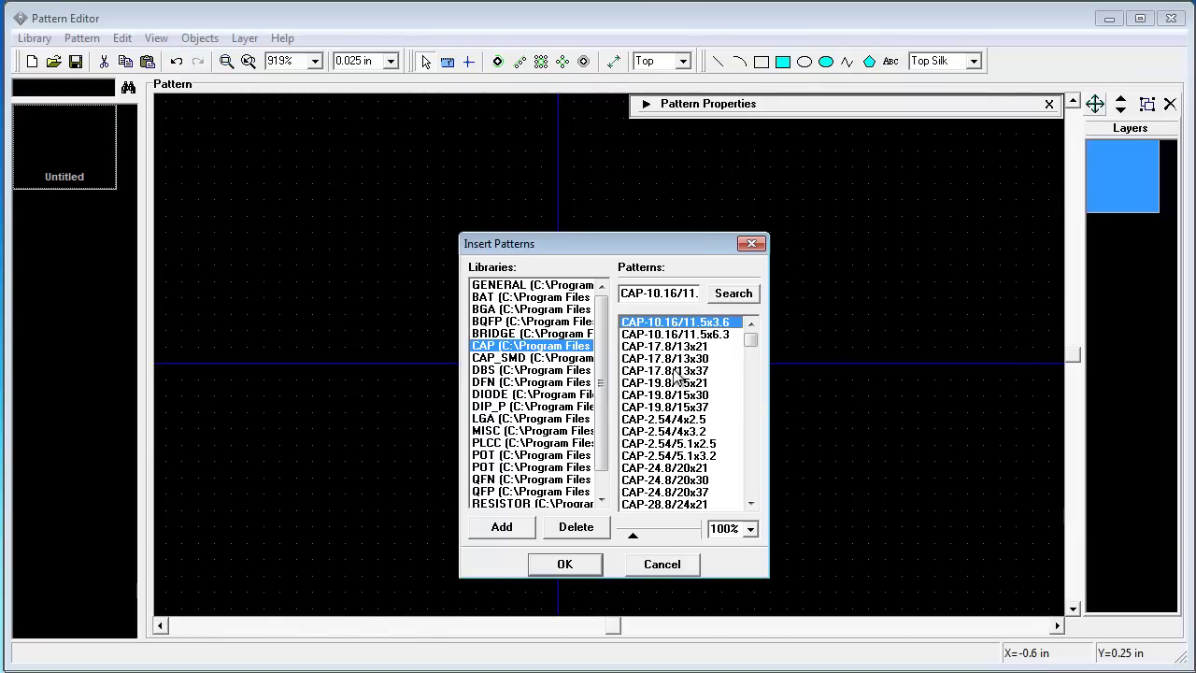
{"action": "left_click", "coordinate": [672, 371], "text": "ctrl"}
{"action": "left_click", "coordinate": [676, 395], "text": "ctrl"}
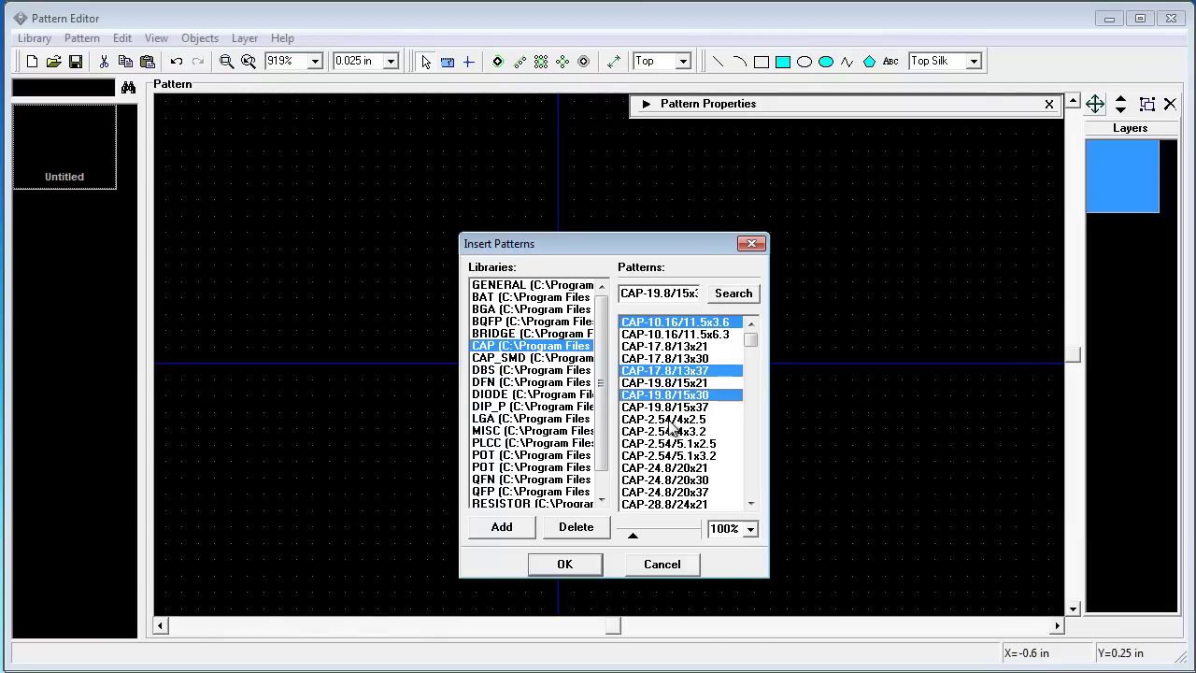
{"action": "left_click", "coordinate": [676, 432], "text": "ctrl"}
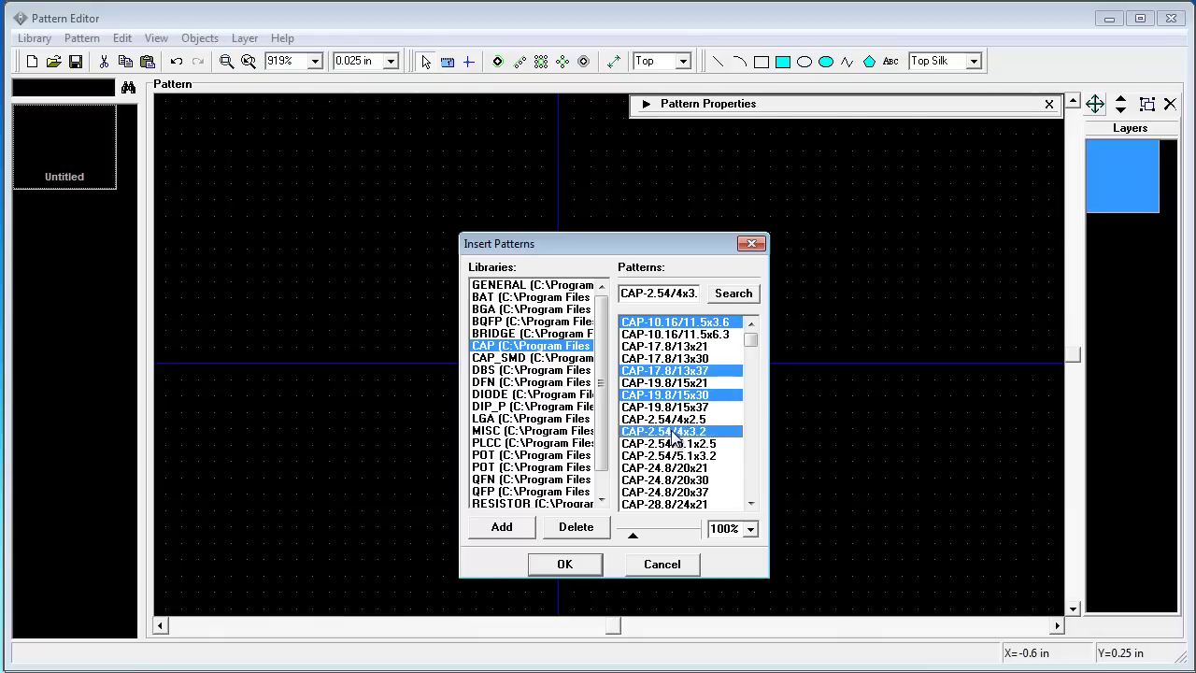
{"action": "left_click", "coordinate": [677, 443], "text": "ctrl"}
{"action": "left_click", "coordinate": [677, 456], "text": "ctrl"}
- Add CAPD-12.5x2.7/18x5, CAPD-12.5x2.7/18x6 and CAPD-12.5x3.5/10x5, then import all nine patterns
{"action": "left_click_drag", "start_coordinate": [751, 341], "coordinate": [752, 376]}
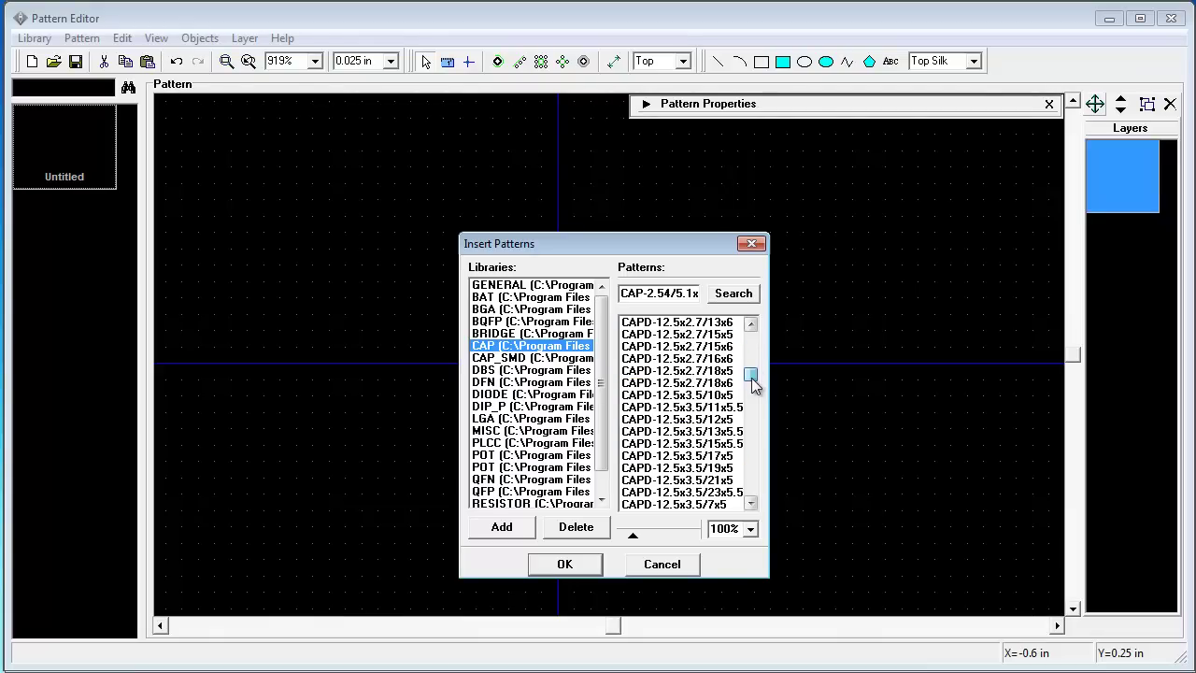
{"action": "left_click", "coordinate": [677, 371]}
{"action": "left_click", "coordinate": [677, 383], "text": "ctrl"}
{"action": "left_click", "coordinate": [680, 395], "text": "ctrl"}
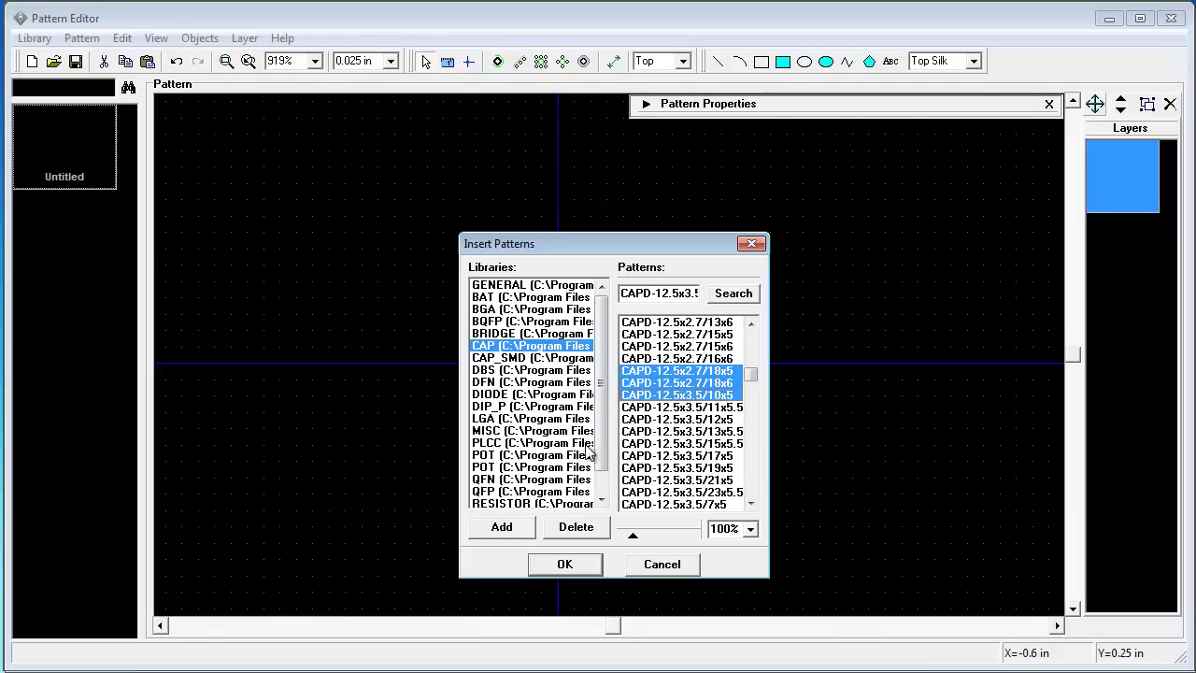
{"action": "left_click", "coordinate": [565, 565]}
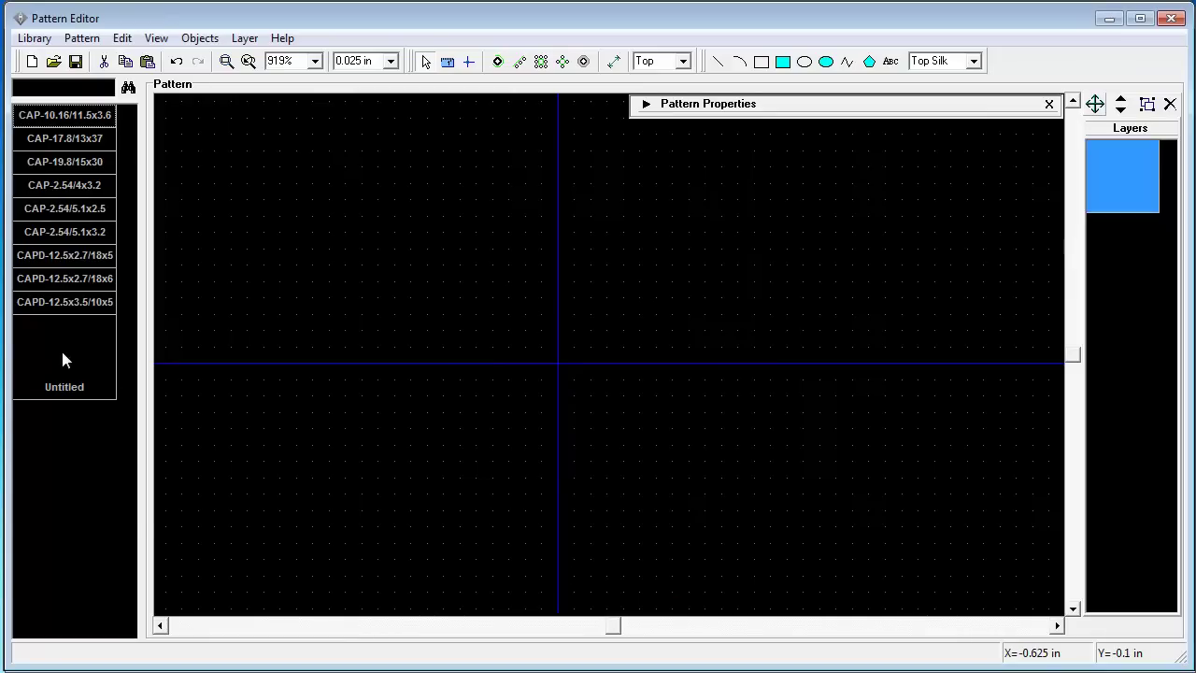
- Import CAP_SMD patterns CAP_0402 through CAP_1310, previewing the footprints at 200%
{"action": "right_click", "coordinate": [61, 347]}
{"action": "left_click", "coordinate": [136, 410]}
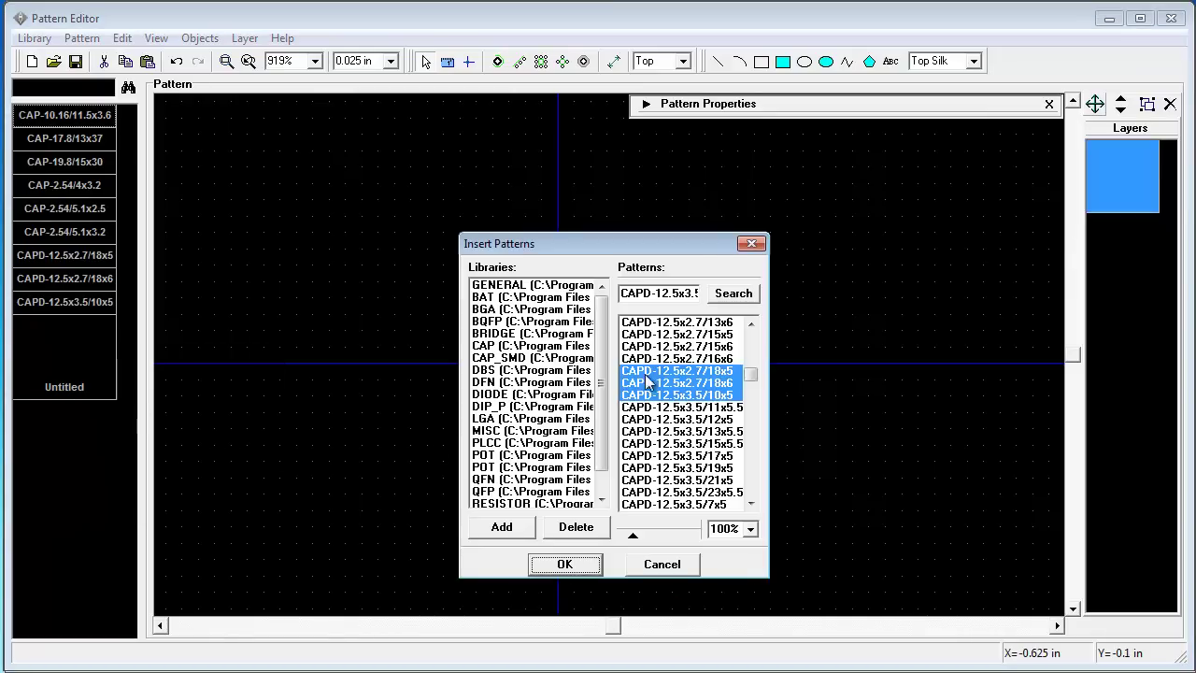
{"action": "left_click", "coordinate": [532, 357]}
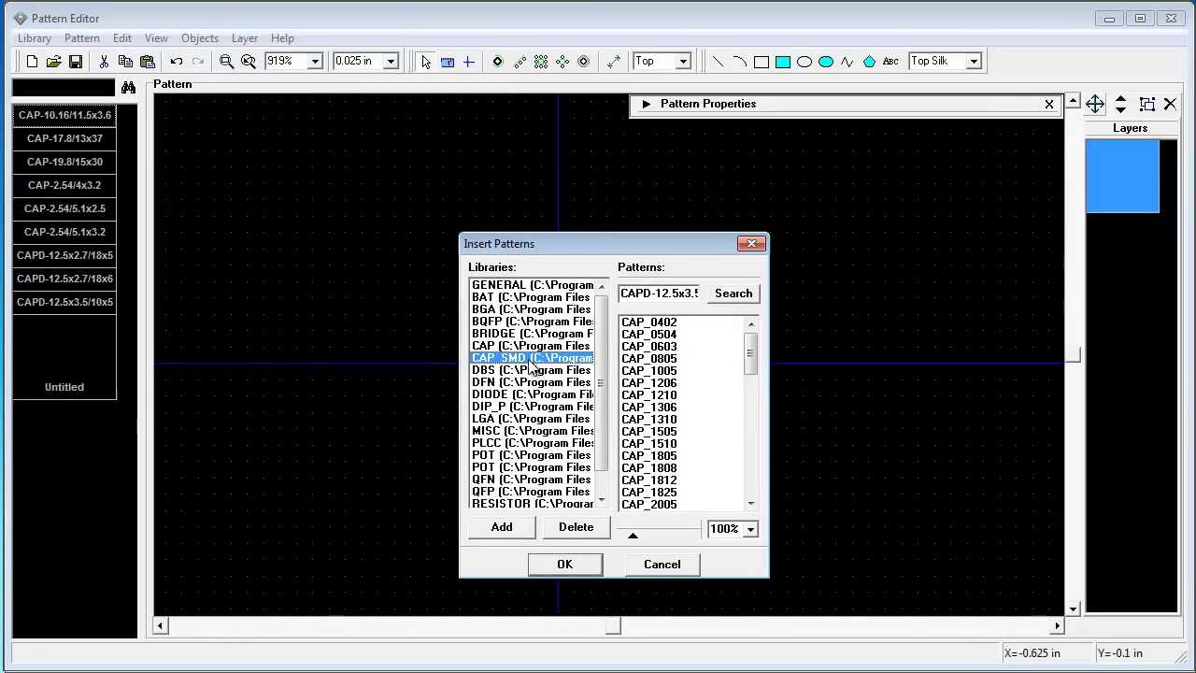
{"action": "left_click", "coordinate": [670, 323]}
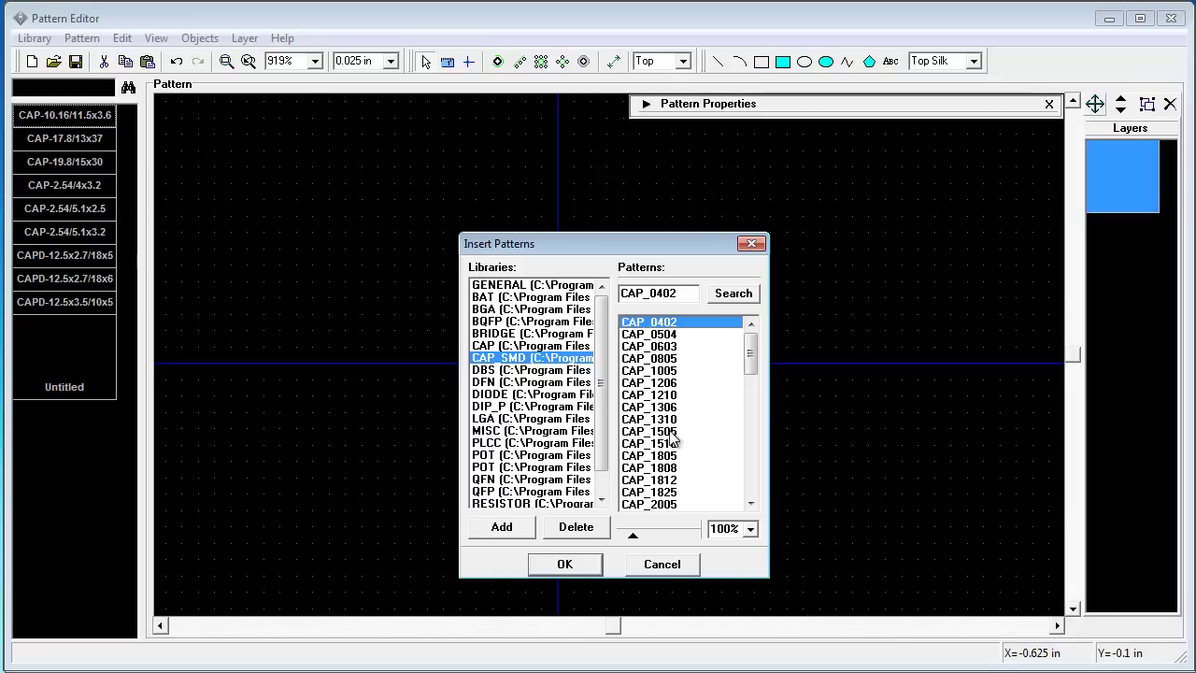
{"action": "left_click", "coordinate": [670, 420], "text": "shift"}
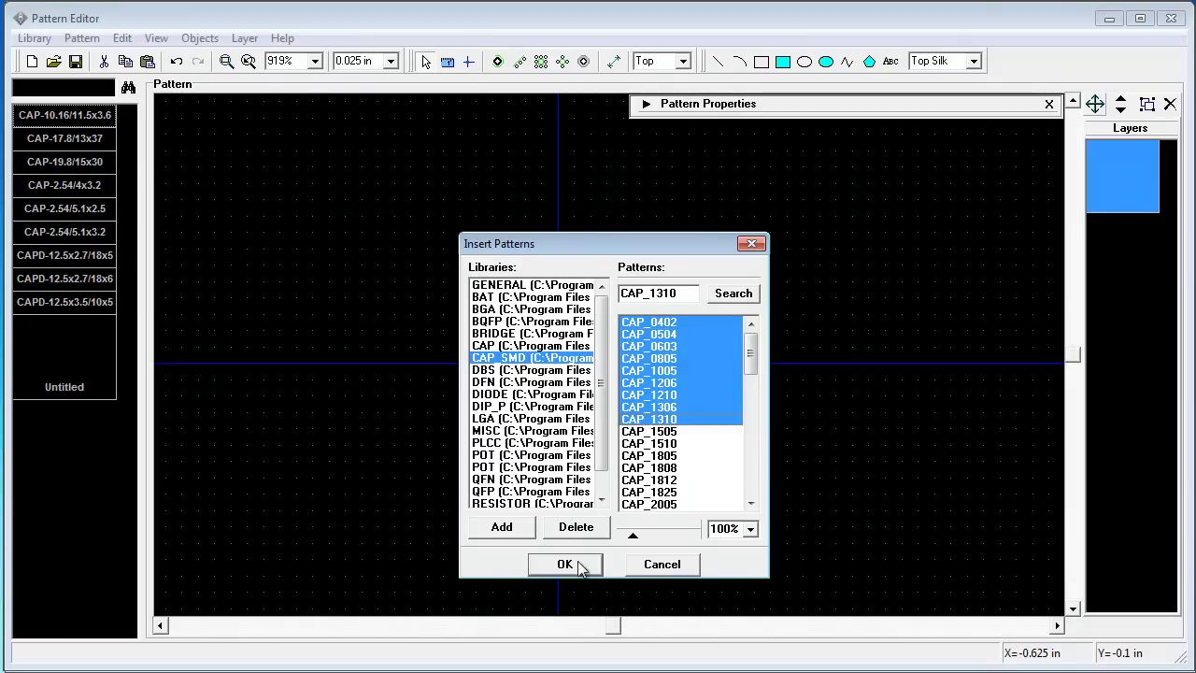
{"action": "left_click", "coordinate": [632, 536]}
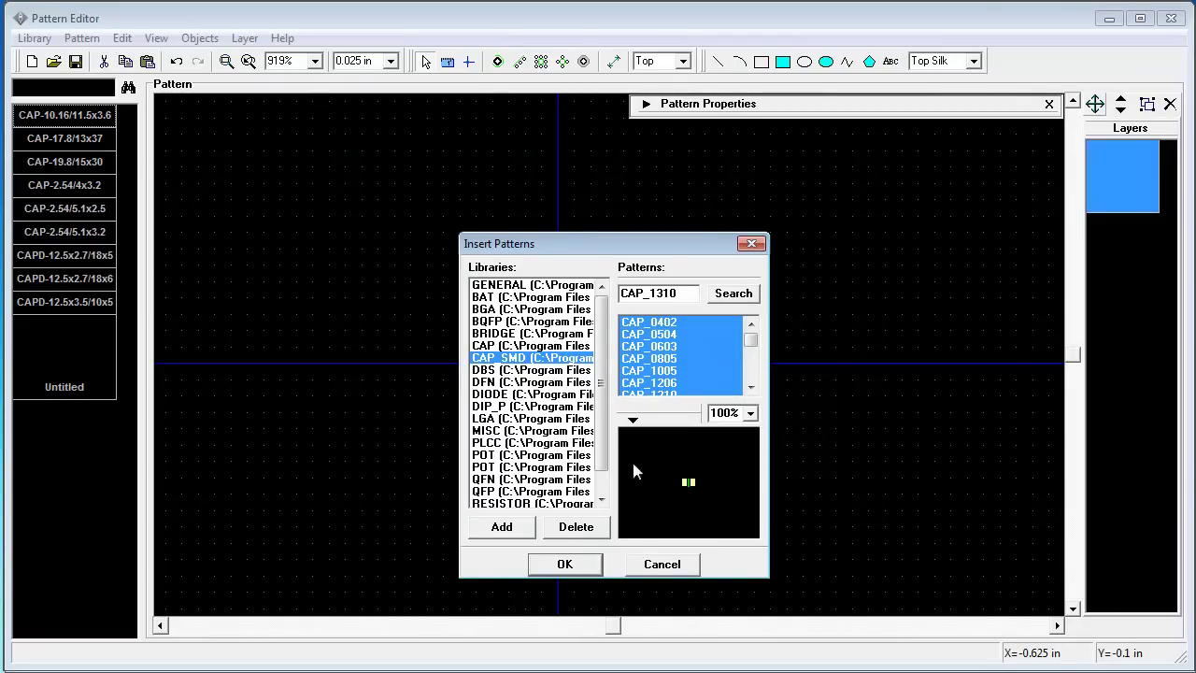
{"action": "left_click", "coordinate": [632, 423]}
{"action": "left_click", "coordinate": [633, 535]}
{"action": "left_click", "coordinate": [750, 412]}
{"action": "left_click", "coordinate": [735, 492]}
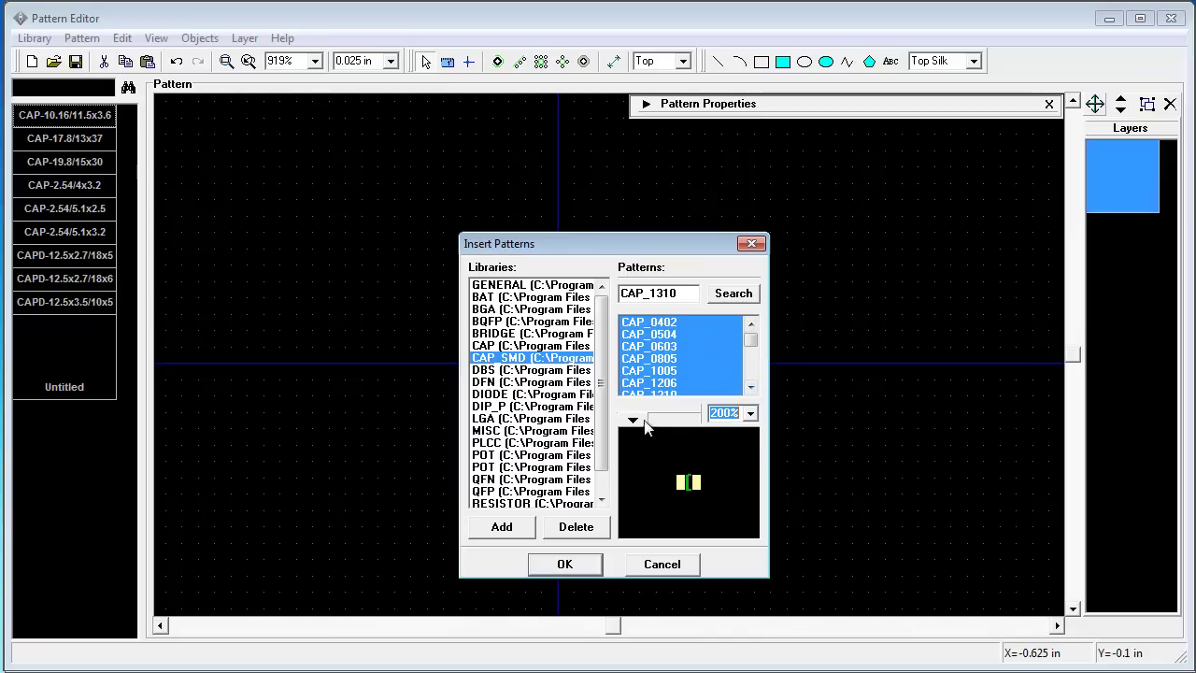
{"action": "left_click_drag", "start_coordinate": [635, 425], "coordinate": [635, 537]}
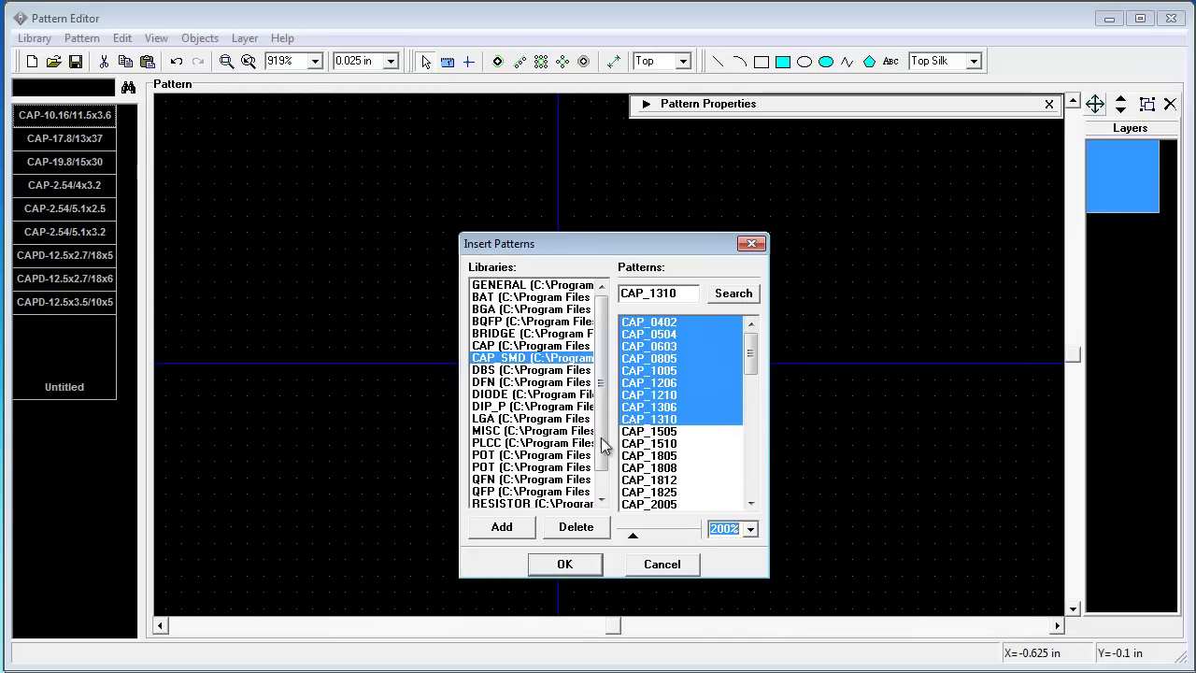
{"action": "mouse_move", "coordinate": [750, 357]}
{"action": "left_mouse_down"}
{"action": "mouse_move", "coordinate": [753, 447]}
{"action": "mouse_move", "coordinate": [756, 334]}
{"action": "left_mouse_up"}
{"action": "left_click", "coordinate": [564, 563]}
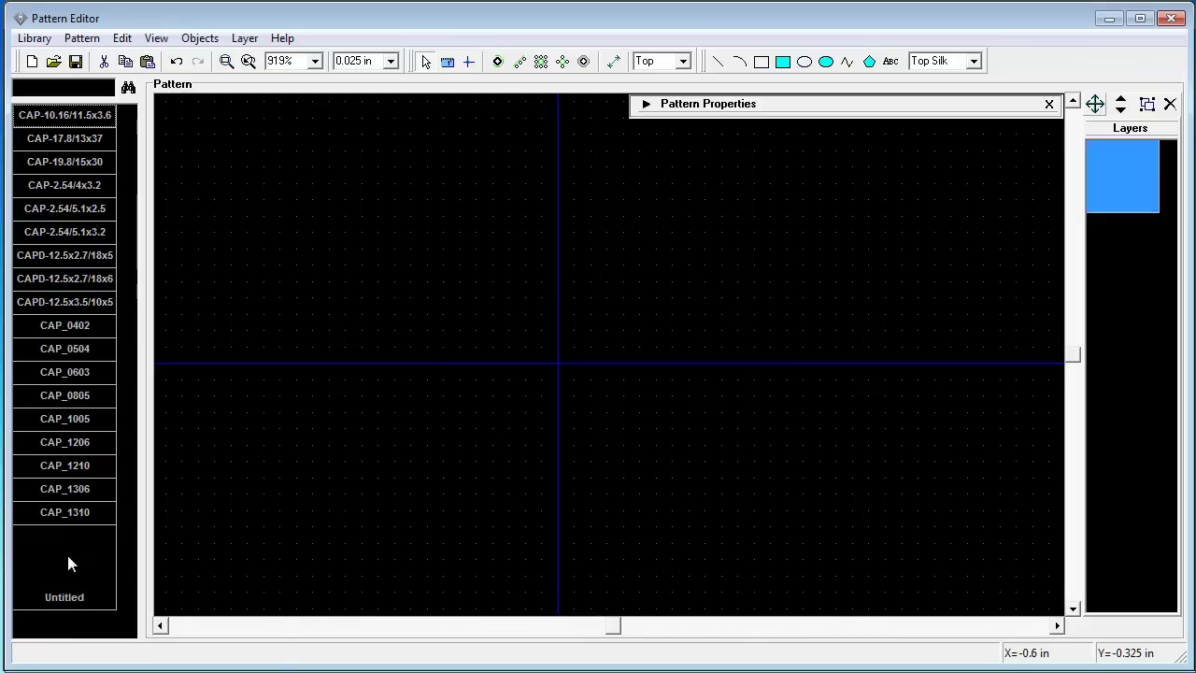
- Delete the empty Untitled pattern from the library
{"action": "right_click", "coordinate": [68, 558]}
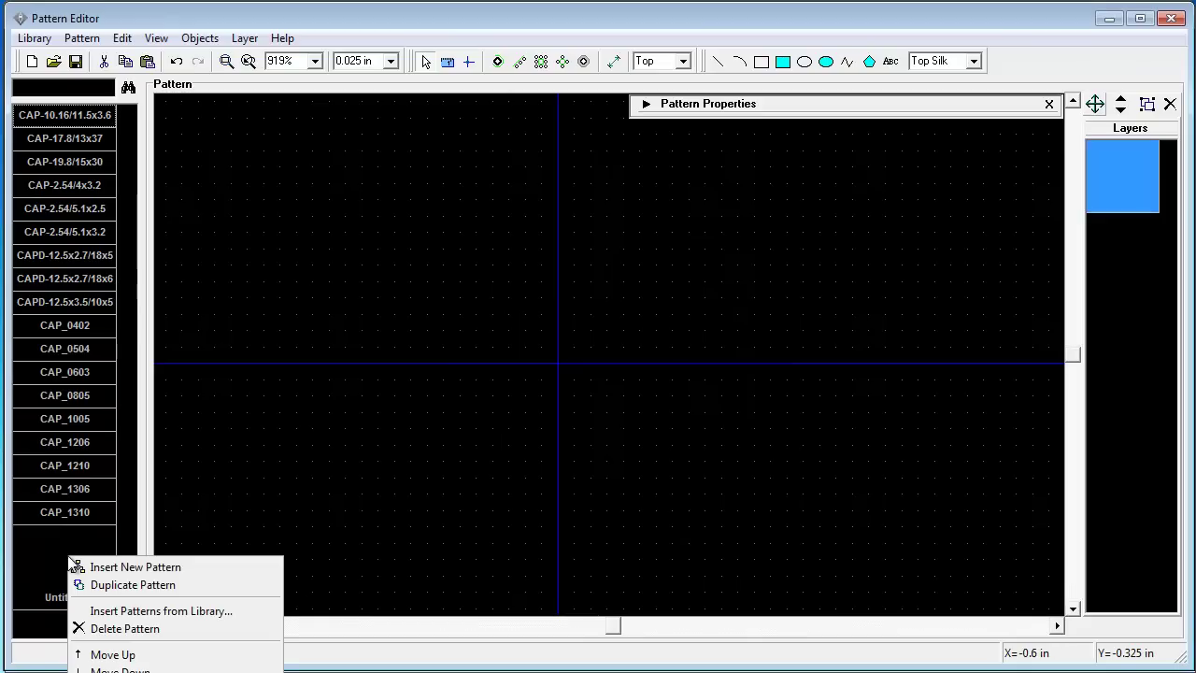
{"action": "left_click", "coordinate": [135, 629]}
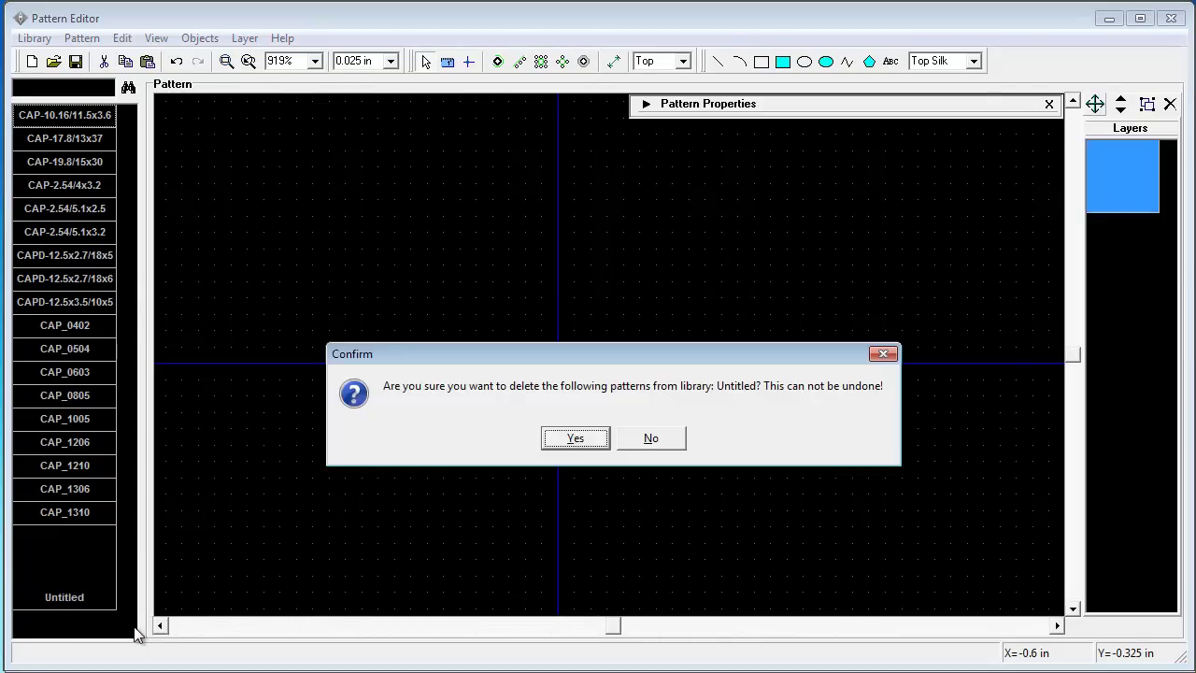
{"action": "left_click", "coordinate": [576, 439]}
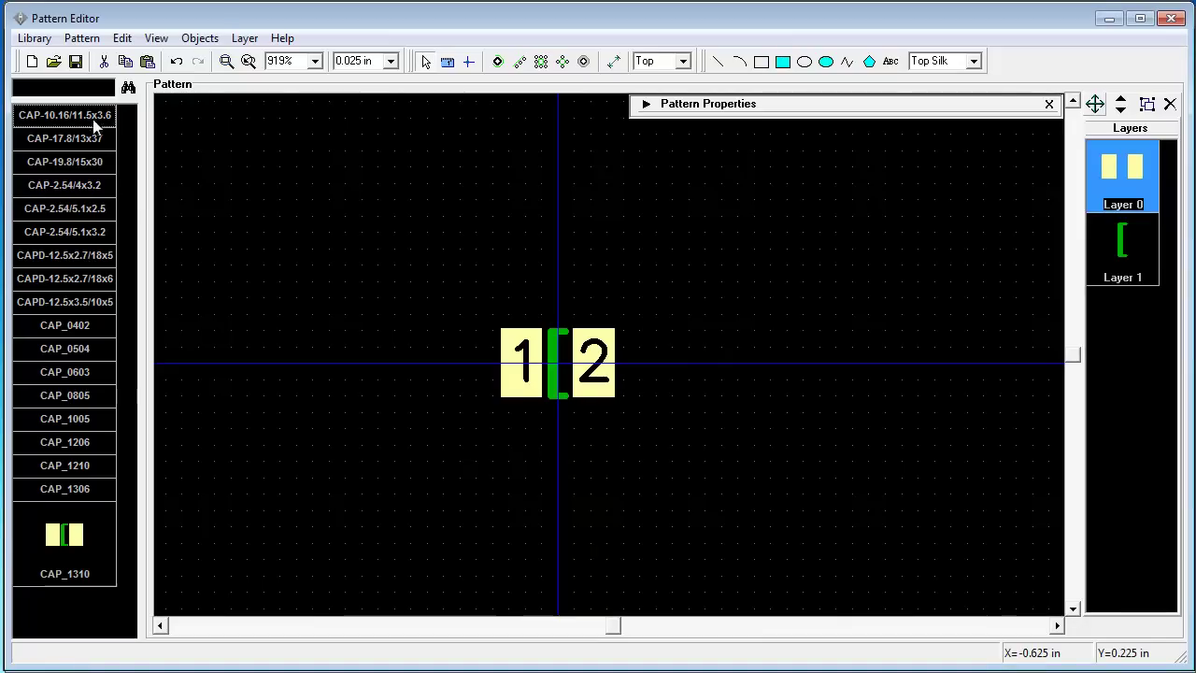
- Name the library MyCAPs and save it as mycaps.lib in My Libraries
{"action": "left_click", "coordinate": [75, 61]}
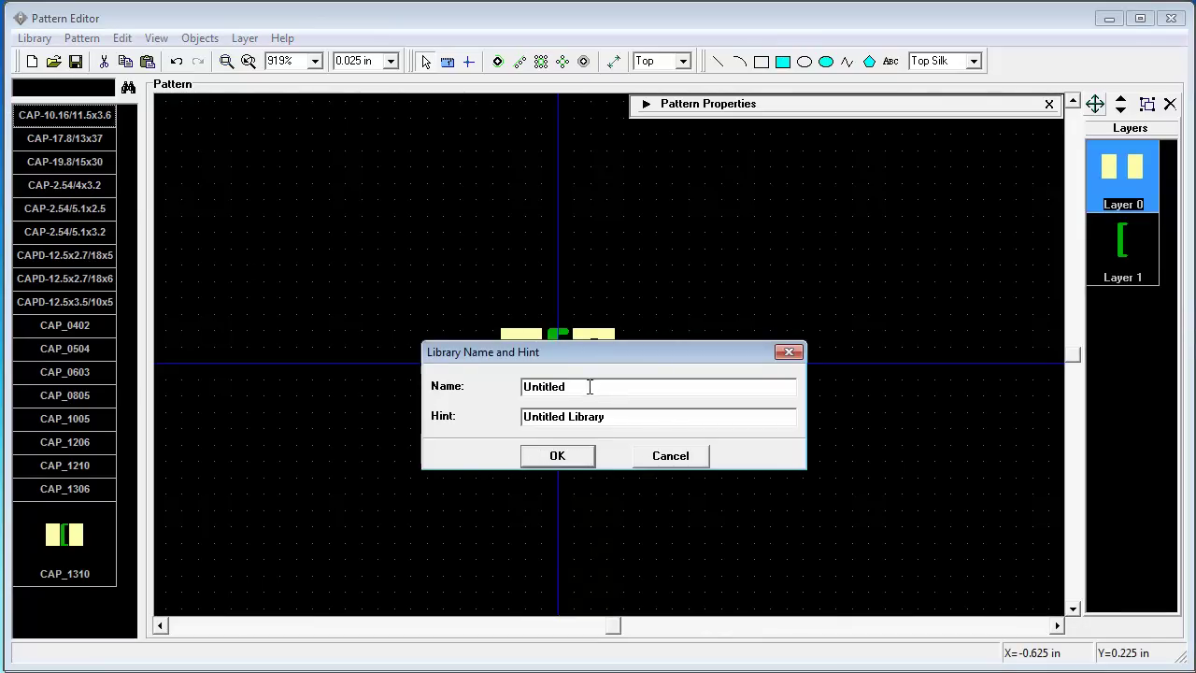
{"action": "left_click_drag", "start_coordinate": [590, 387], "coordinate": [519, 393]}
{"action": "type", "text": "MyCAPs"}
{"action": "left_click", "coordinate": [556, 455]}
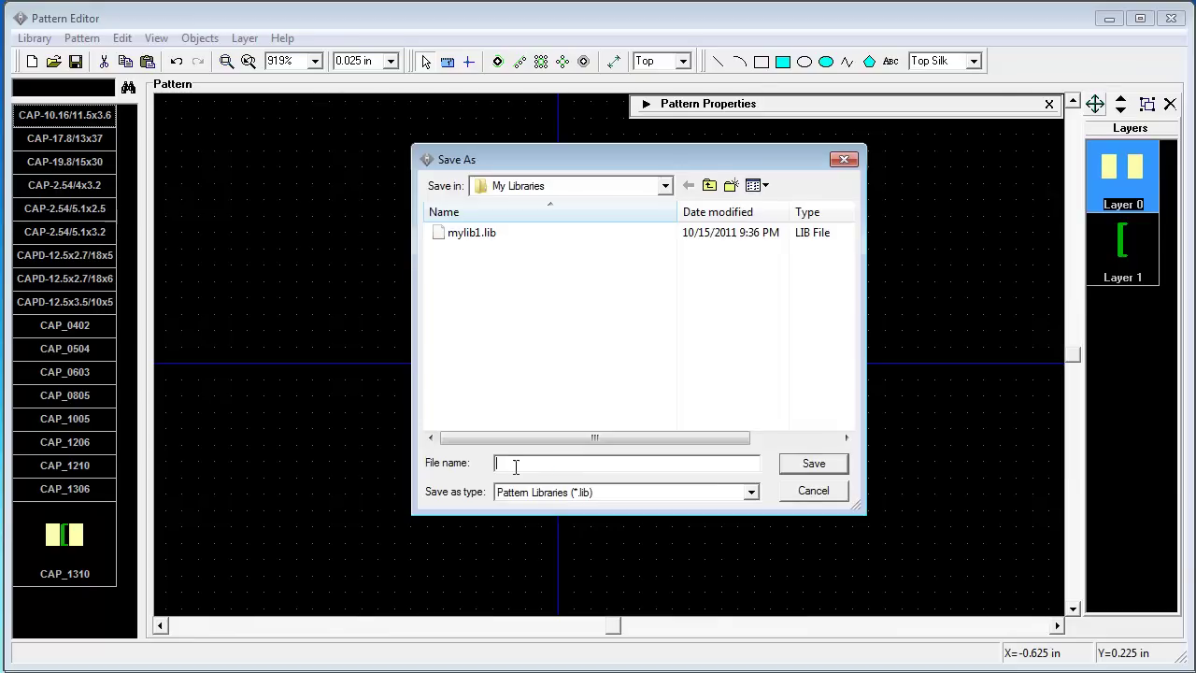
{"action": "type", "text": "mycaps"}
{"action": "left_click", "coordinate": [808, 465]}
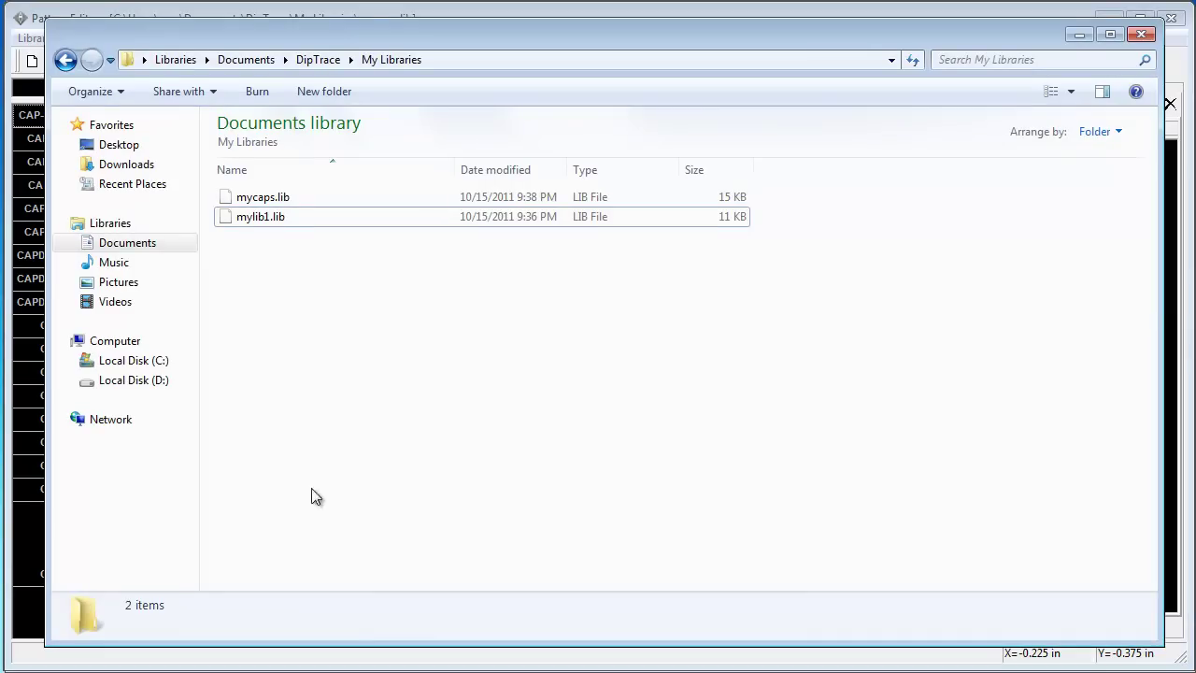
- Check that mycaps.lib and mylib1.lib are both in the My Libraries folder
{"action": "left_click", "coordinate": [271, 198]}
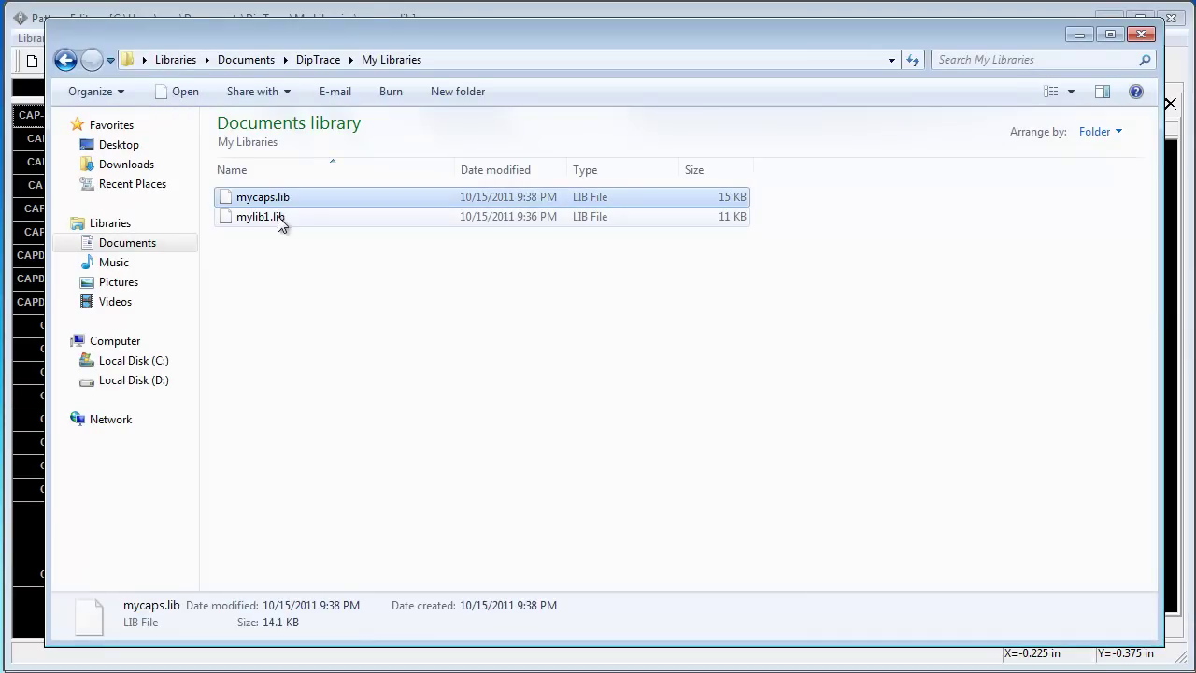
{"action": "left_click", "coordinate": [269, 219]}
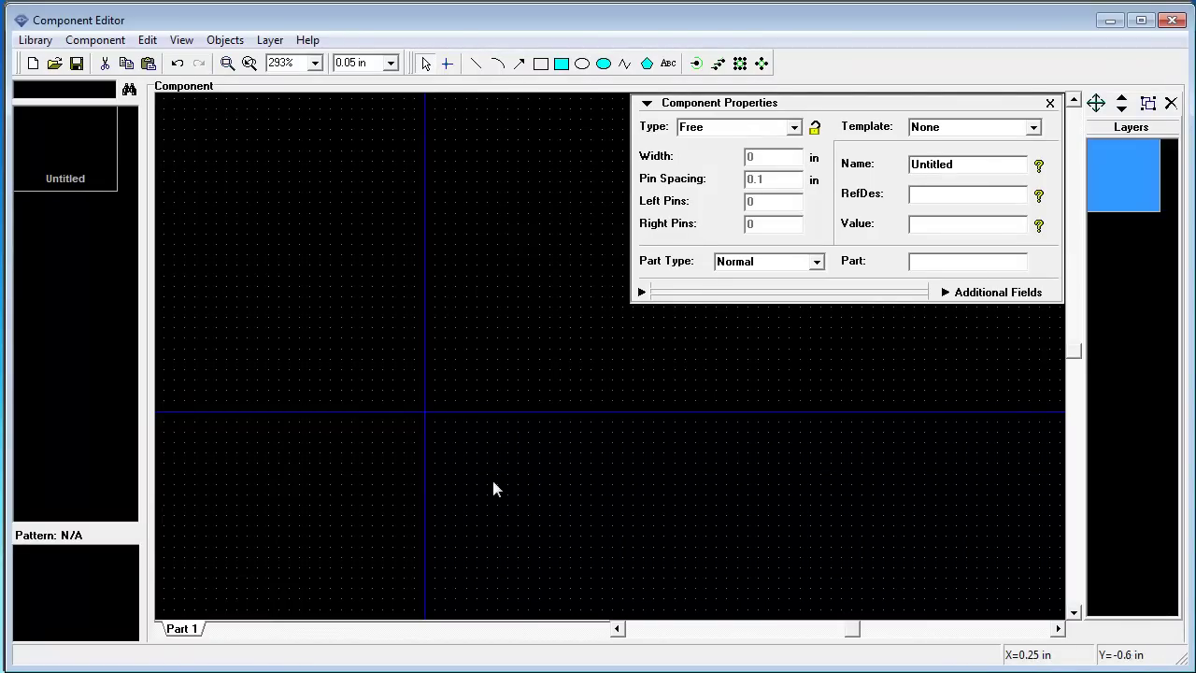
- Set the component type to IC - 2 sides
{"action": "right_click_drag", "start_coordinate": [468, 474], "coordinate": [492, 462]}
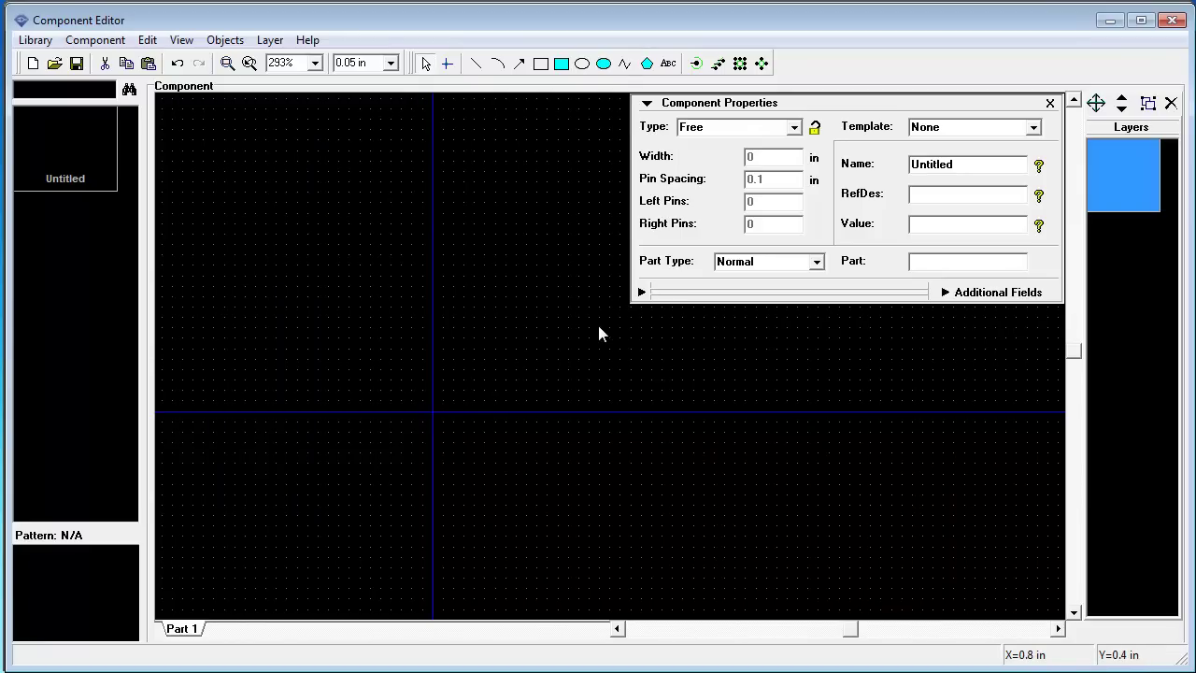
{"action": "left_click", "coordinate": [797, 131]}
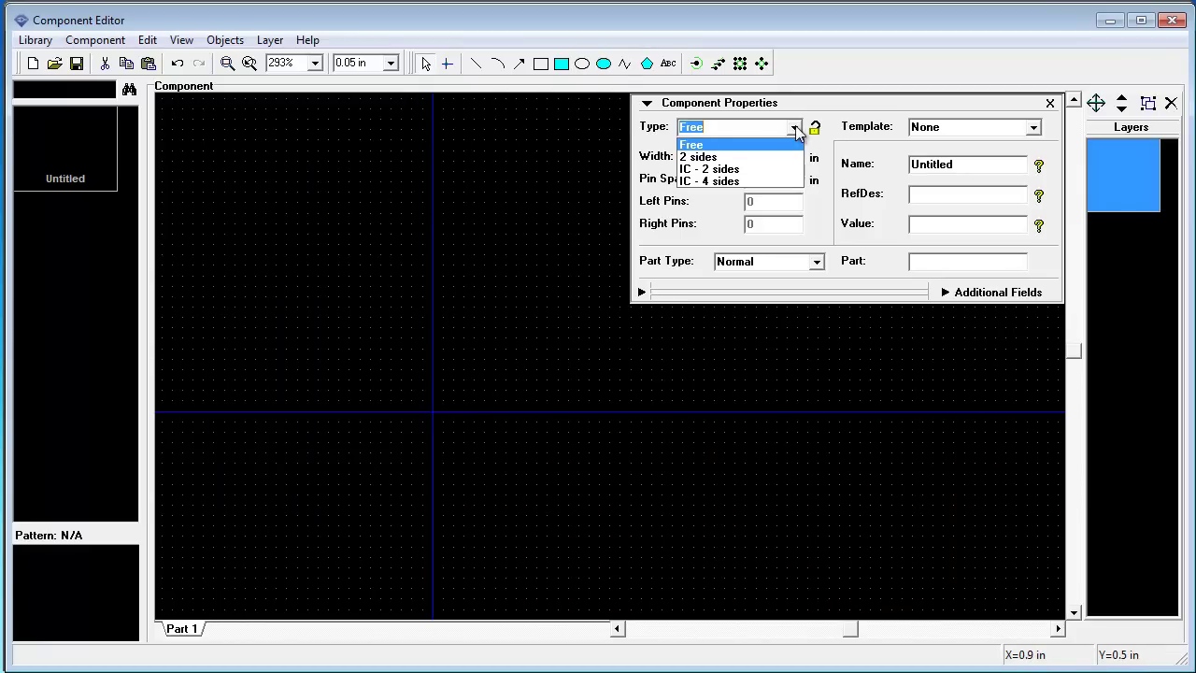
{"action": "left_click", "coordinate": [731, 175]}
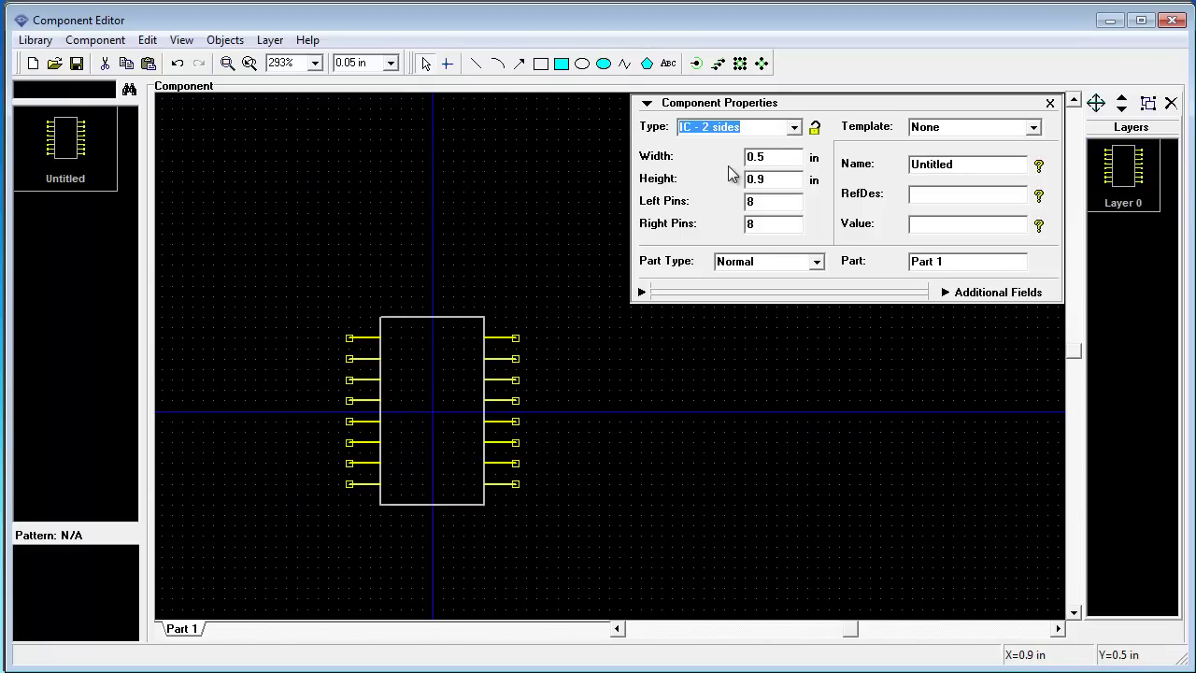
- Turn on pin number display via View > Pin Numbers > Show
{"action": "left_click", "coordinate": [181, 40]}
{"action": "mouse_move", "coordinate": [225, 149]}
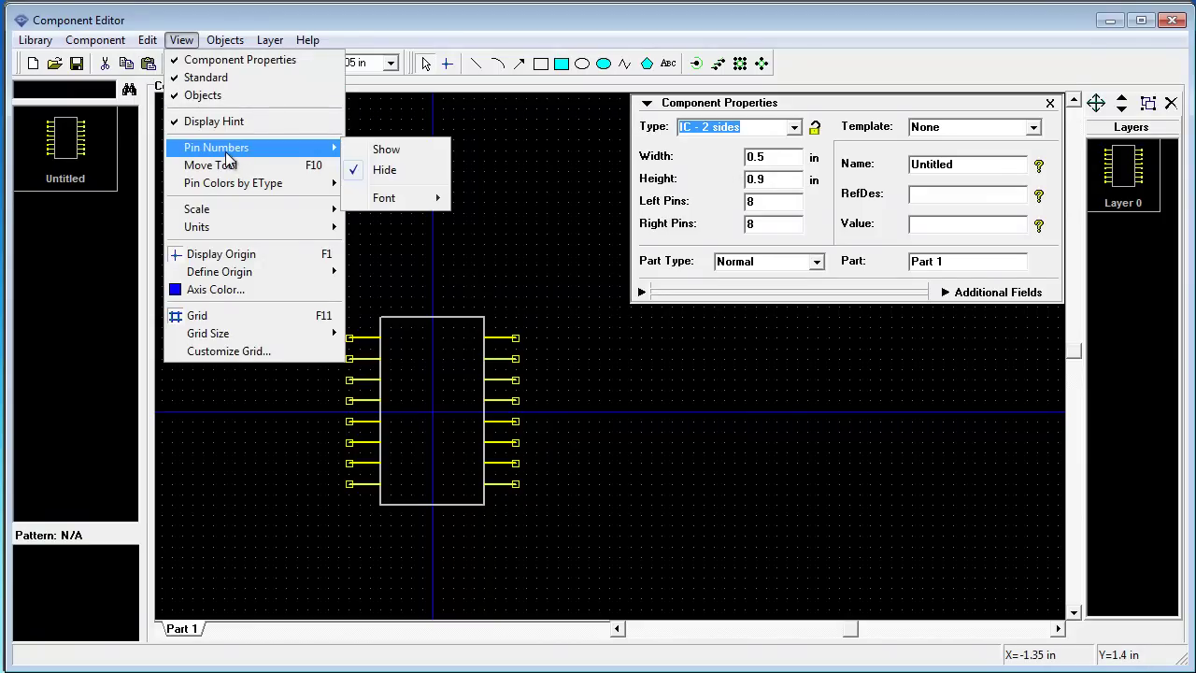
{"action": "left_click", "coordinate": [403, 154]}
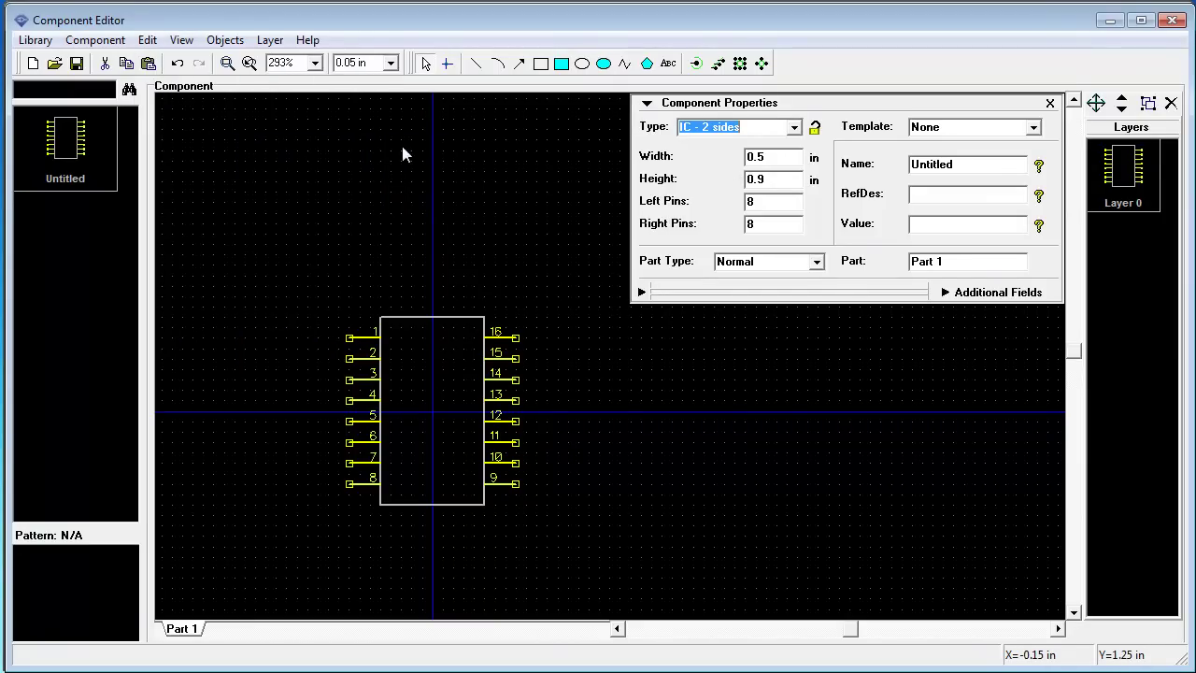
{"action": "left_click", "coordinate": [615, 398]}
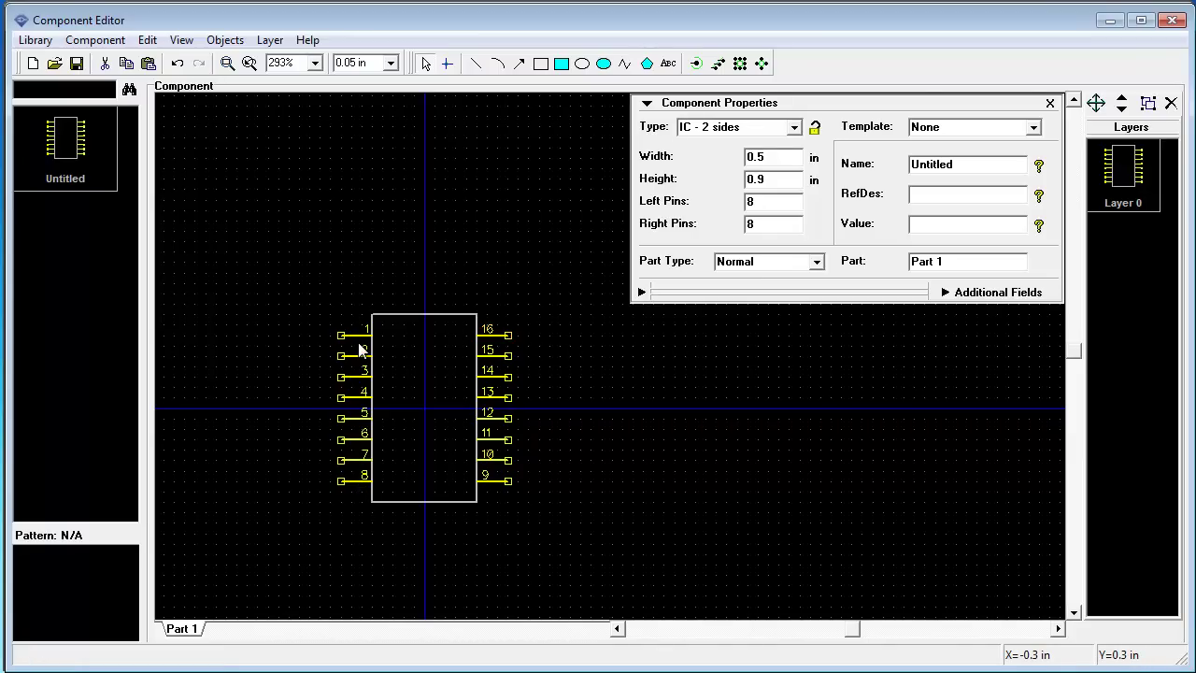
- In Pin Manager, enable Show Name for all 16 pins
{"action": "left_click", "coordinate": [93, 40]}
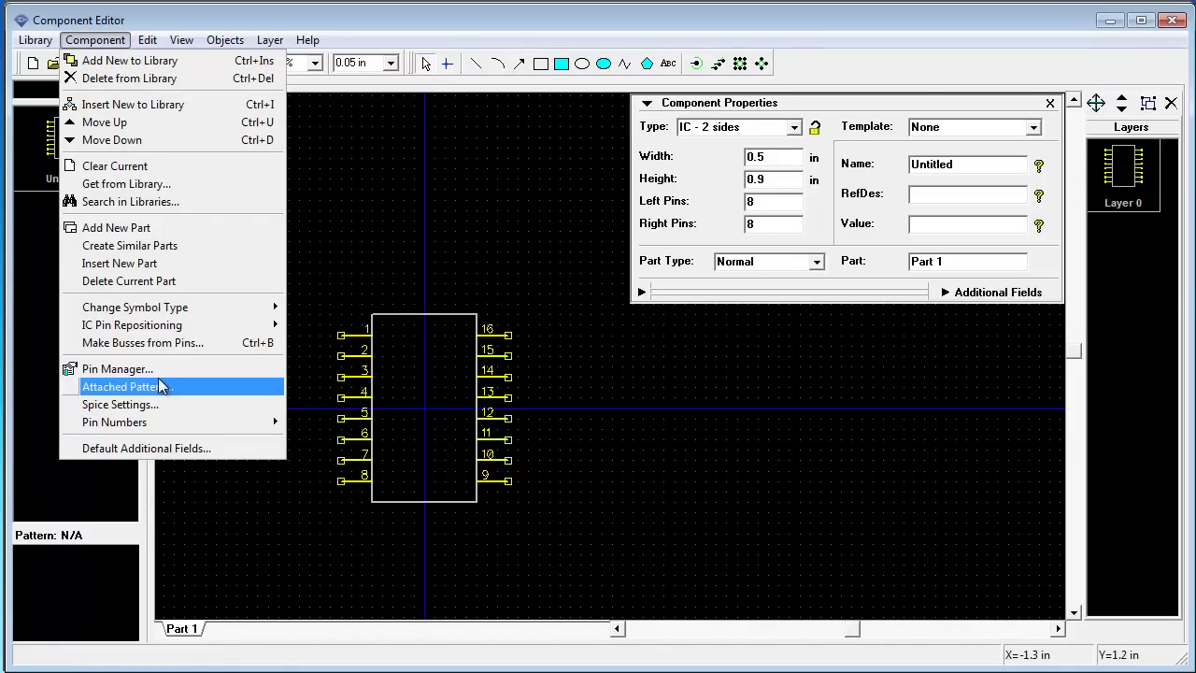
{"action": "left_click", "coordinate": [103, 369]}
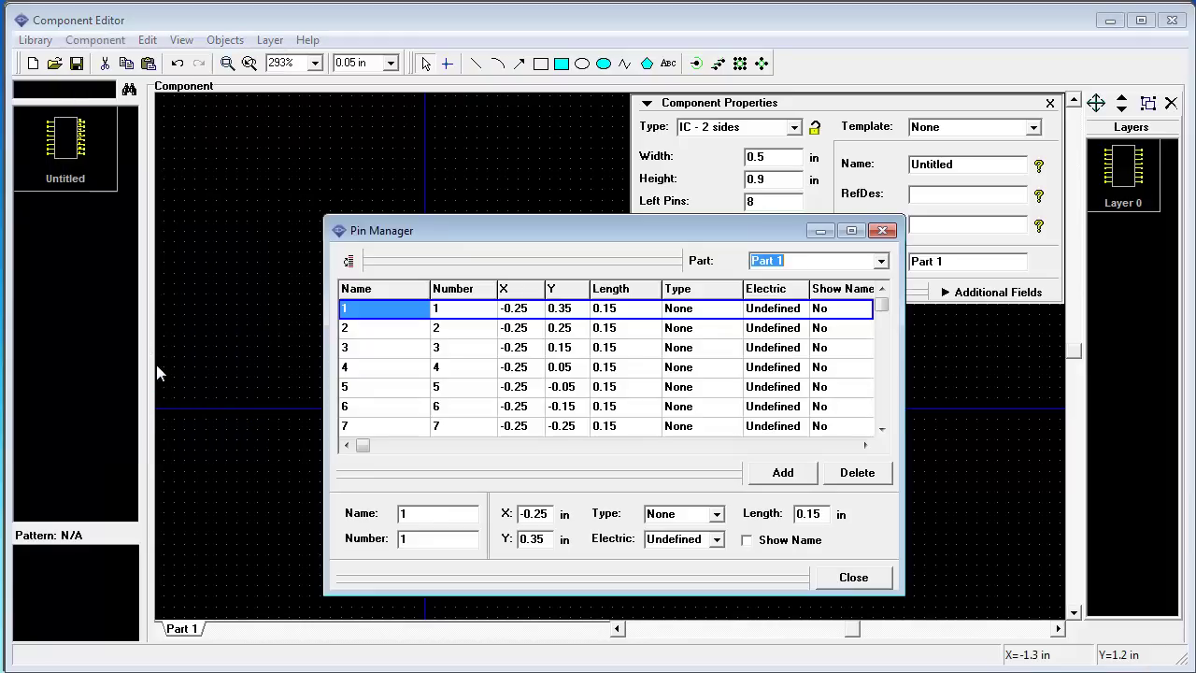
{"action": "left_click", "coordinate": [578, 315]}
{"action": "left_click", "coordinate": [415, 349]}
{"action": "left_click", "coordinate": [417, 387]}
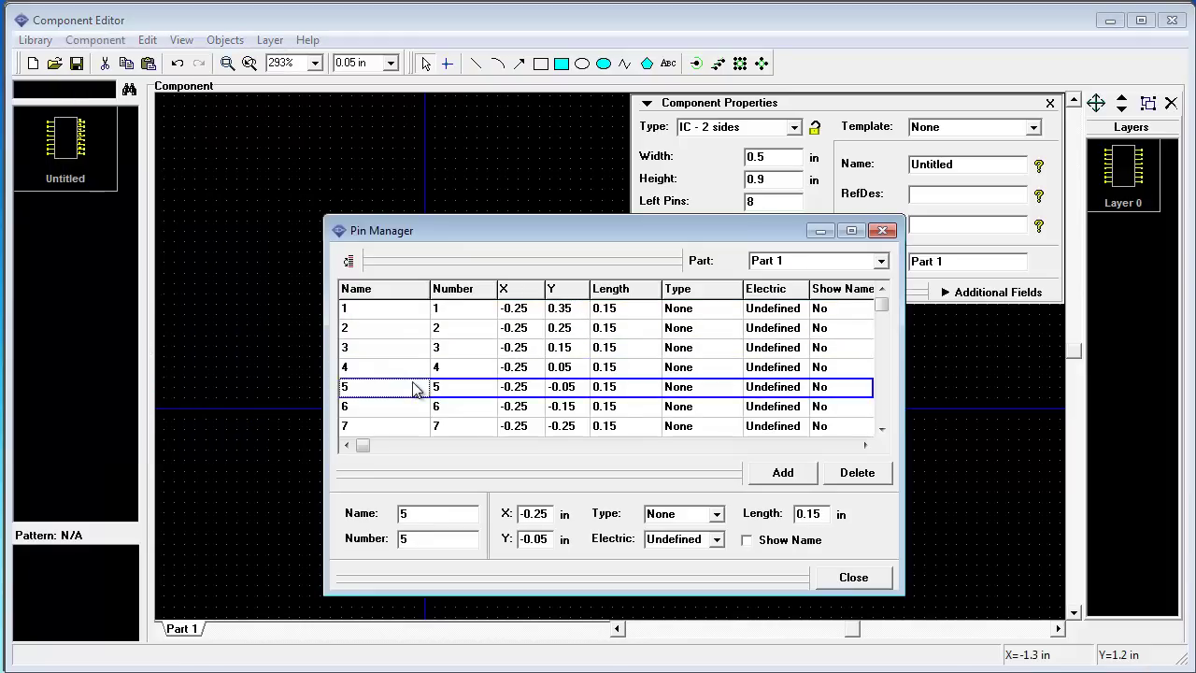
{"action": "left_click", "coordinate": [835, 312]}
{"action": "left_click_drag", "start_coordinate": [747, 313], "coordinate": [755, 514]}
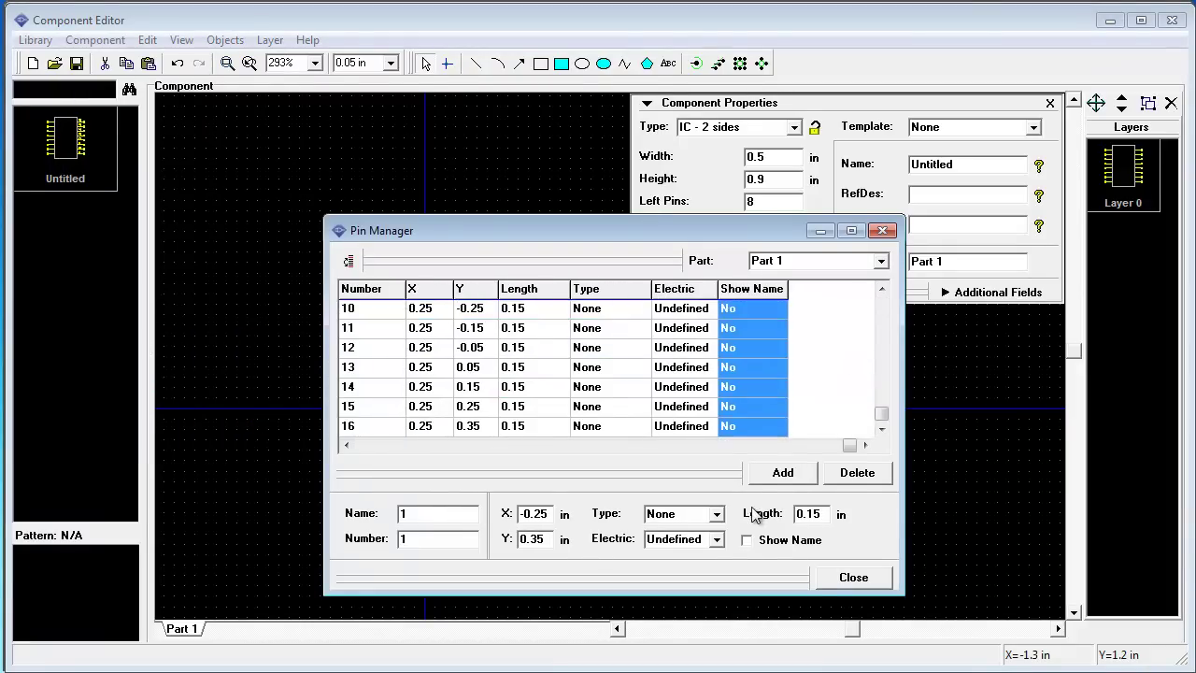
{"action": "left_click", "coordinate": [746, 540]}
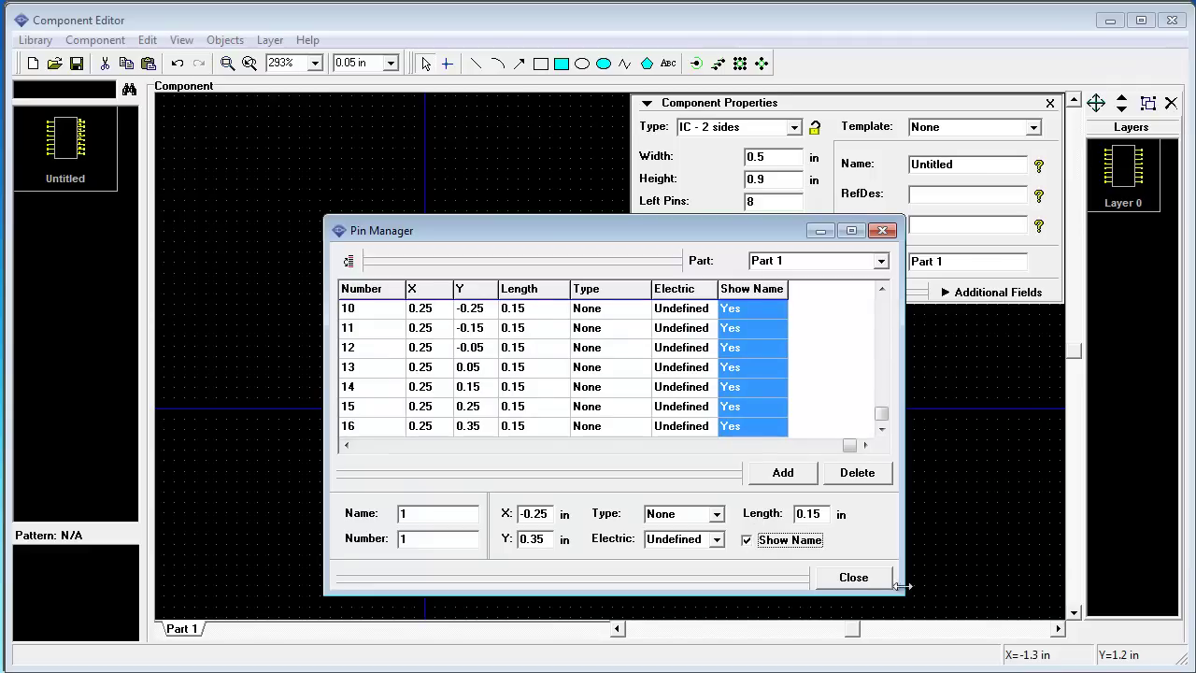
- Enlarge the pin list, widen the Number, Name and Show Name columns, and close Pin Manager
{"action": "left_click_drag", "start_coordinate": [899, 593], "coordinate": [1065, 620]}
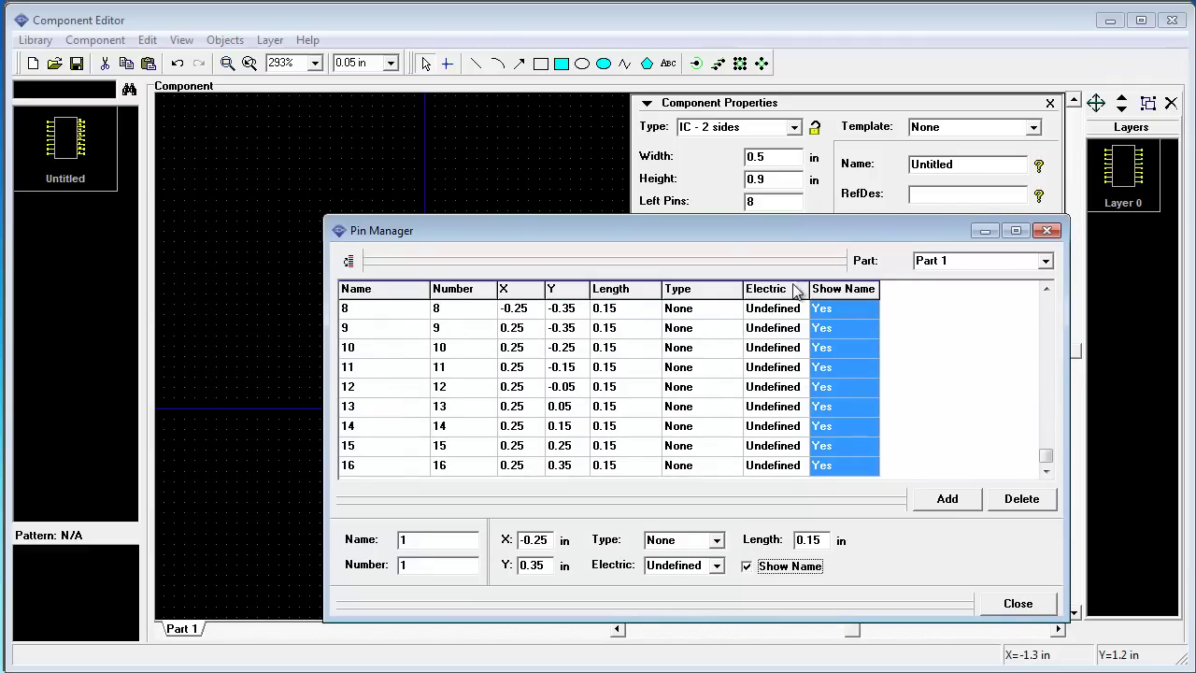
{"action": "left_click_drag", "start_coordinate": [497, 289], "coordinate": [522, 289]}
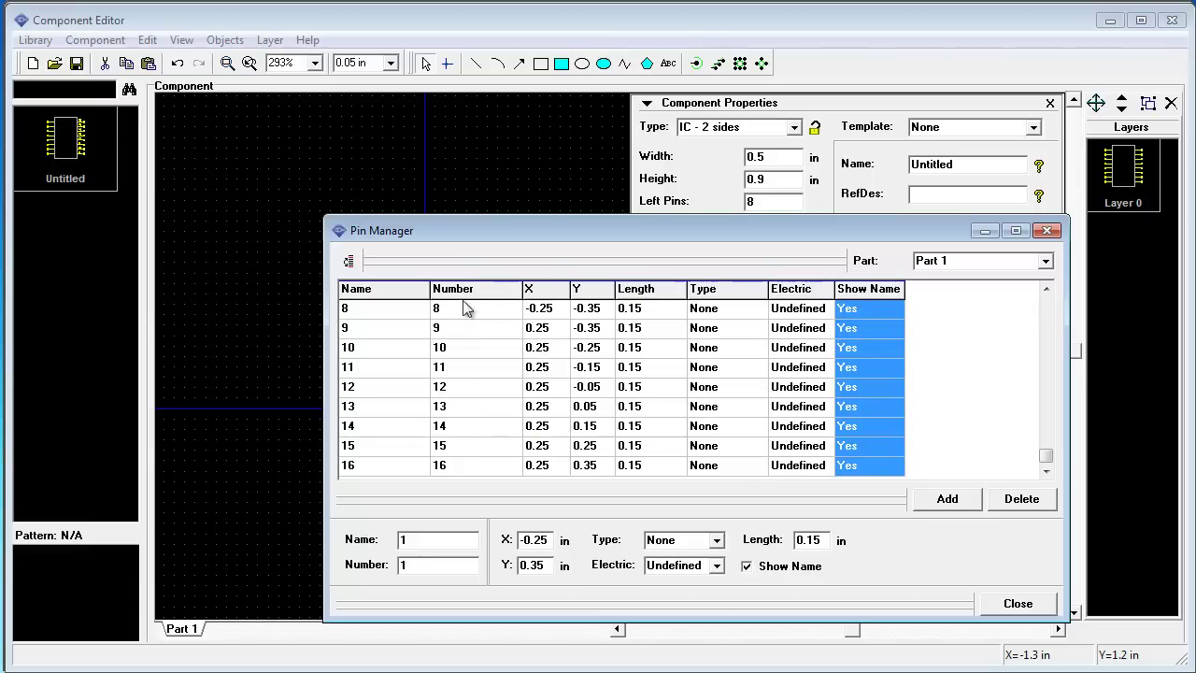
{"action": "left_click_drag", "start_coordinate": [432, 288], "coordinate": [462, 290]}
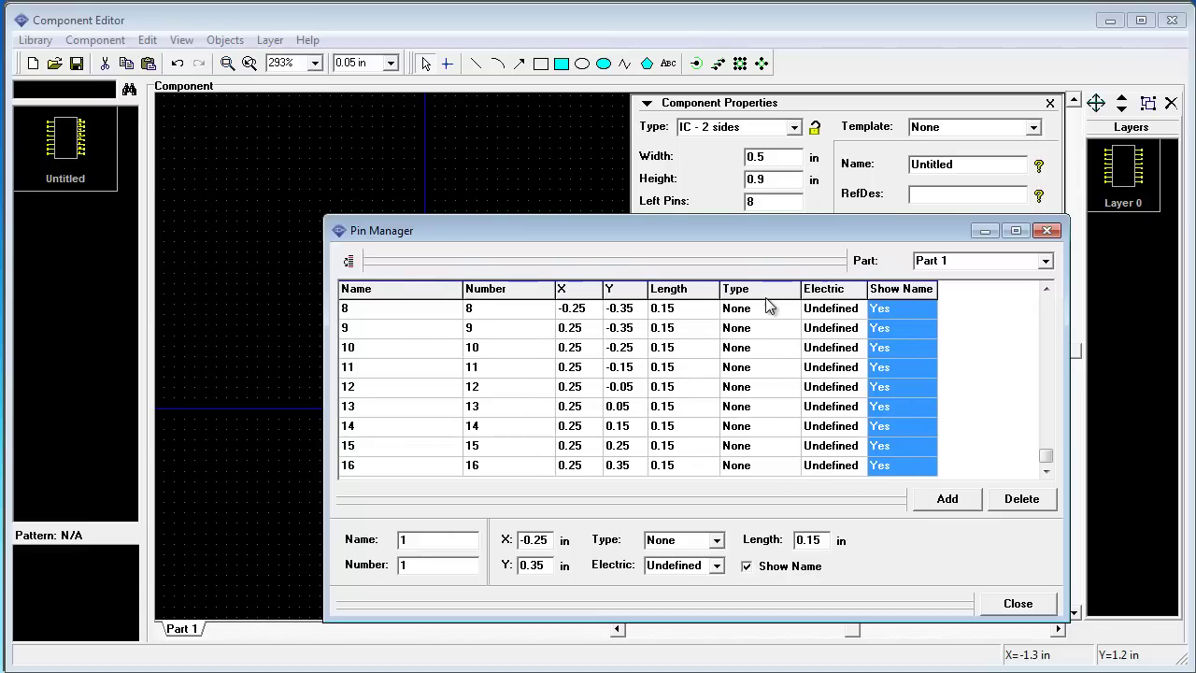
{"action": "left_click_drag", "start_coordinate": [937, 290], "coordinate": [959, 293]}
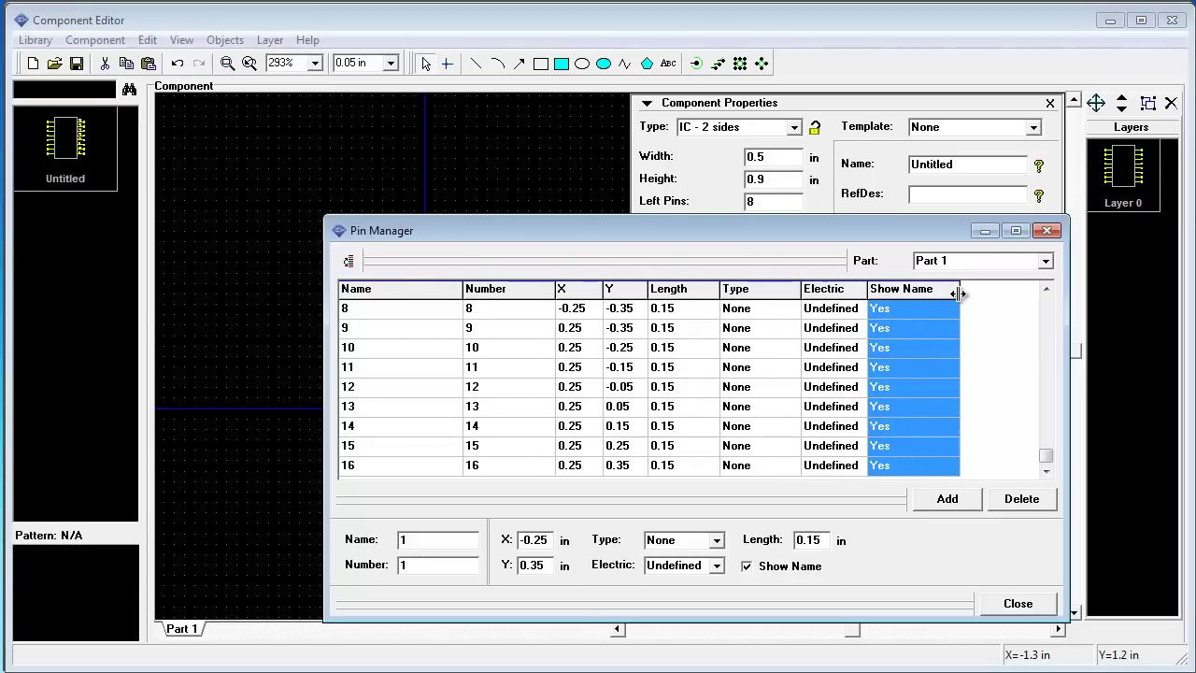
{"action": "left_click", "coordinate": [1017, 603]}
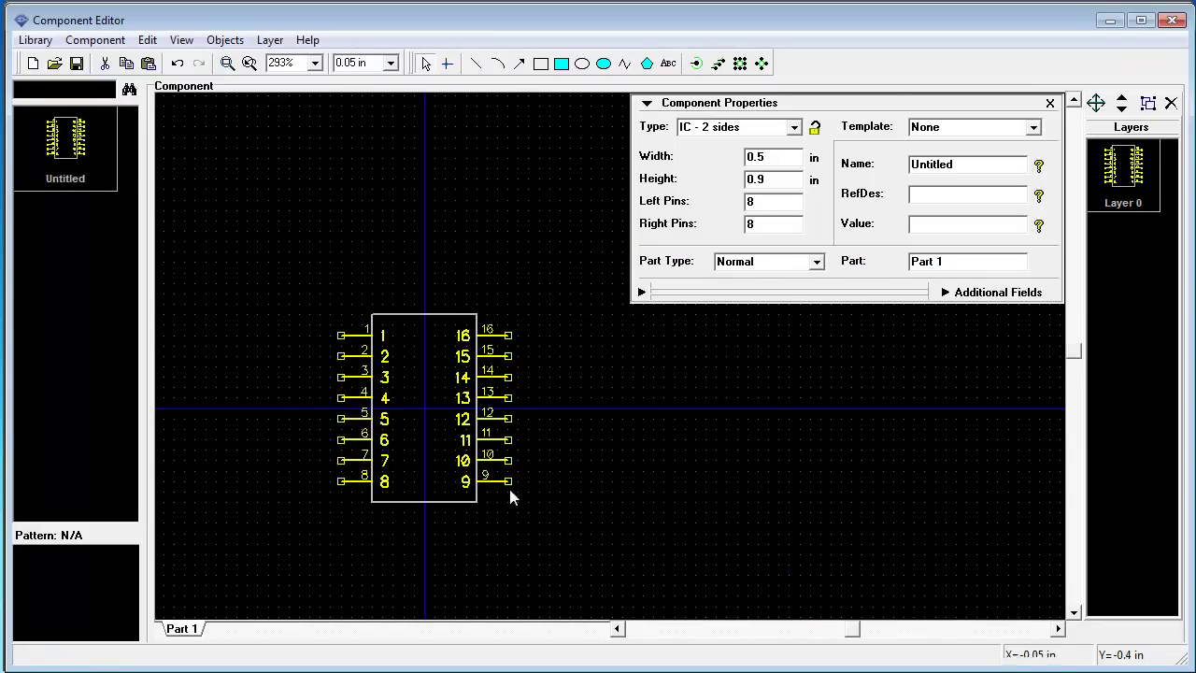
- Add mycaps.lib and mylib1.lib from Documents\DipTrace\My Libraries as pattern libraries
{"action": "left_click", "coordinate": [641, 292]}
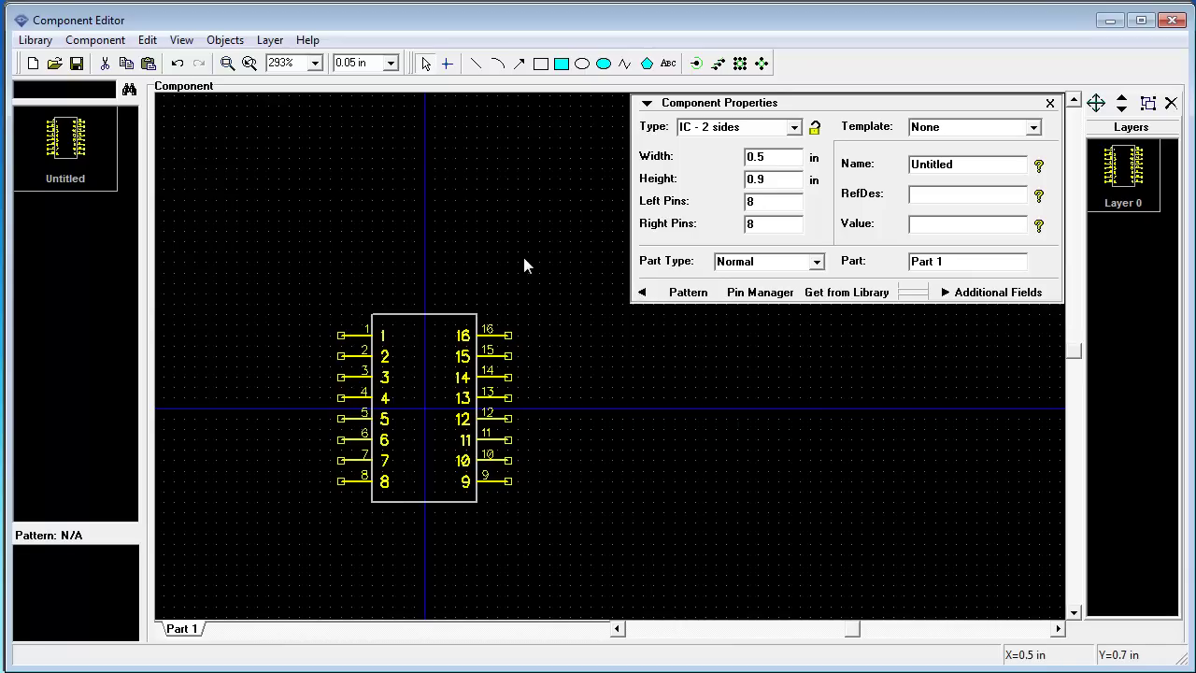
{"action": "left_click", "coordinate": [688, 292]}
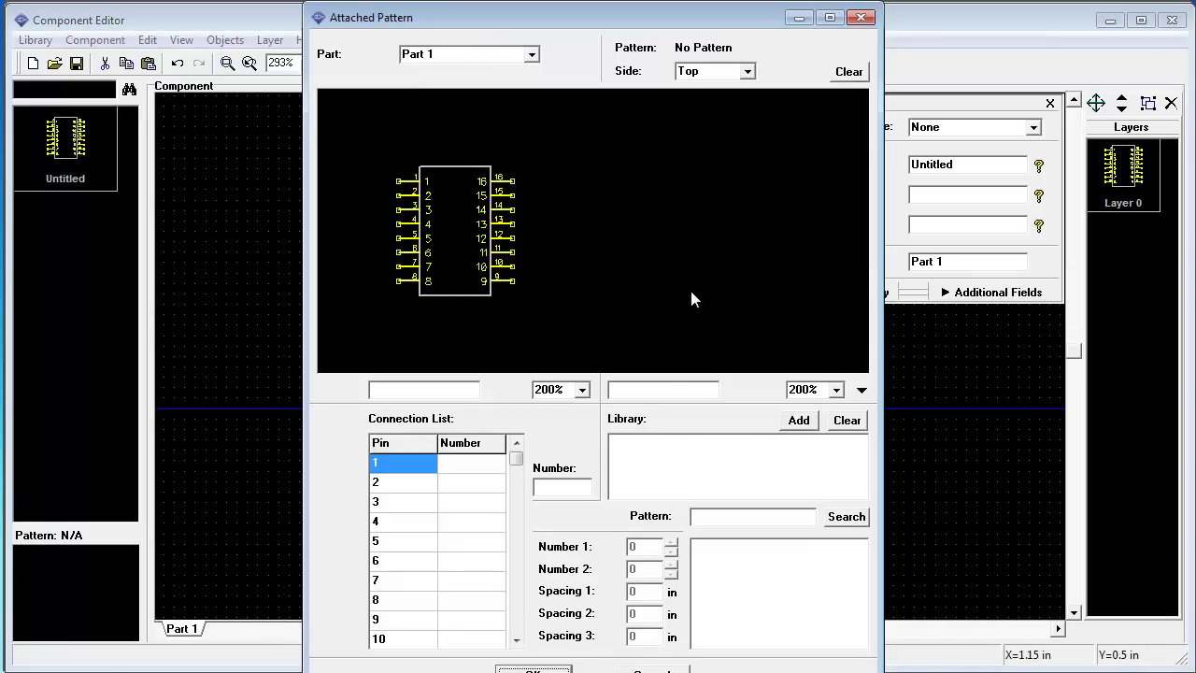
{"action": "left_click", "coordinate": [798, 421]}
{"action": "left_click", "coordinate": [665, 185]}
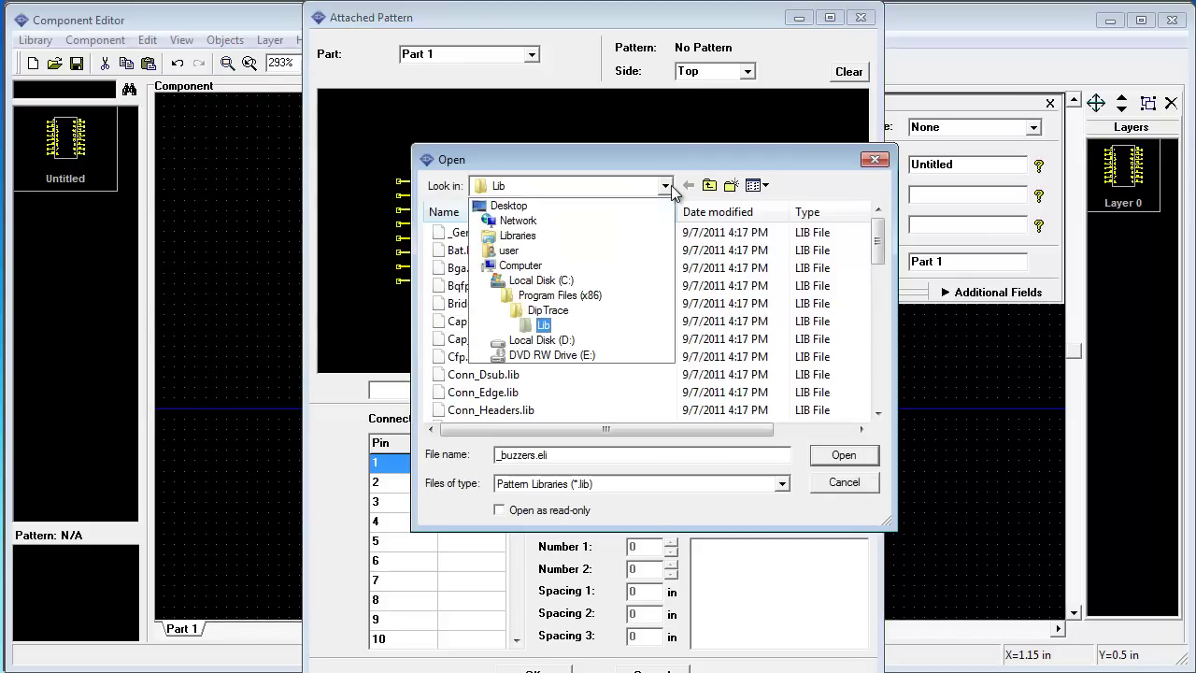
{"action": "left_click", "coordinate": [509, 250]}
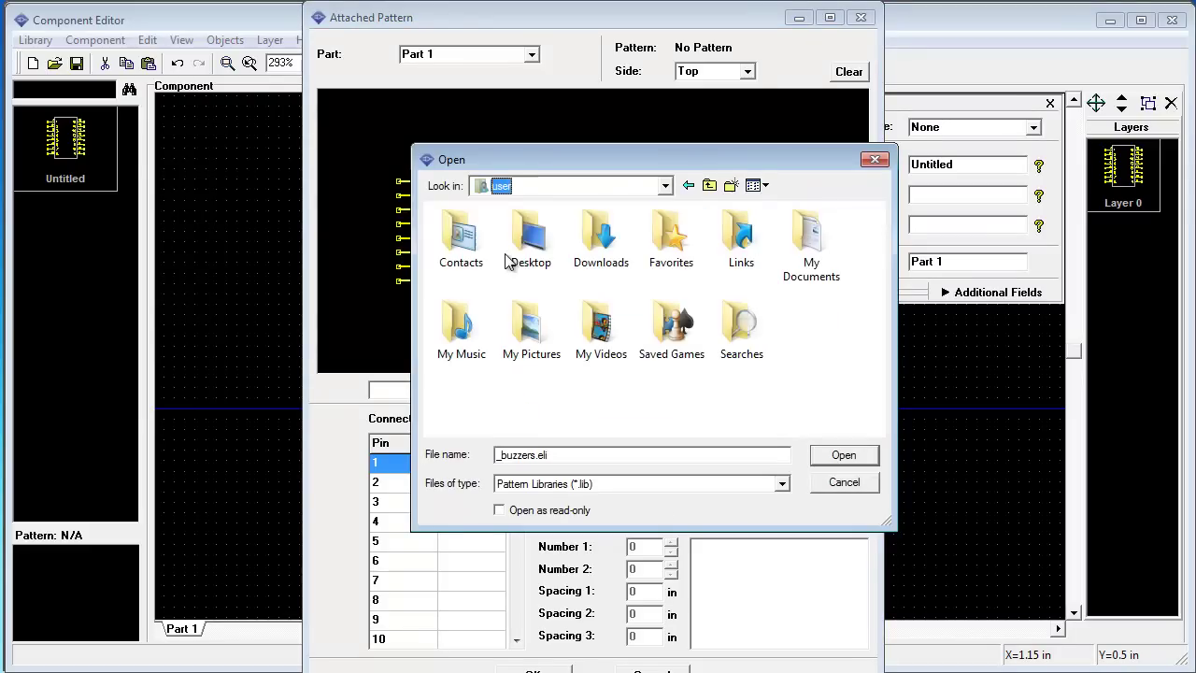
{"action": "double_click", "coordinate": [804, 239]}
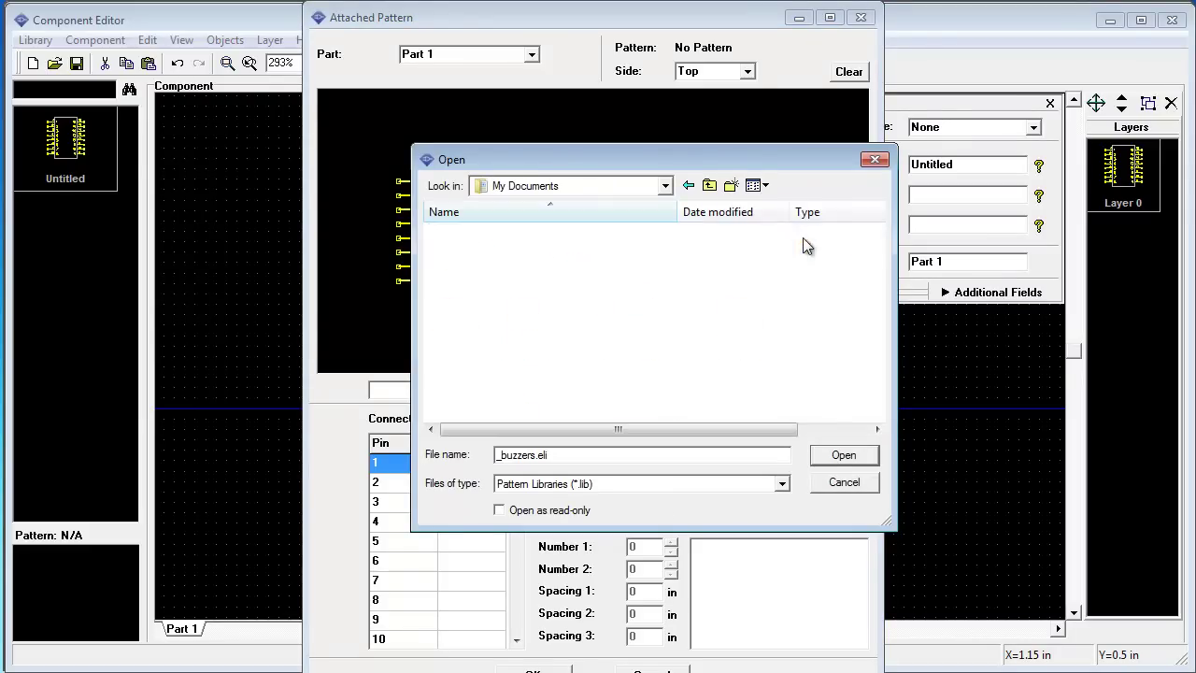
{"action": "double_click", "coordinate": [471, 250]}
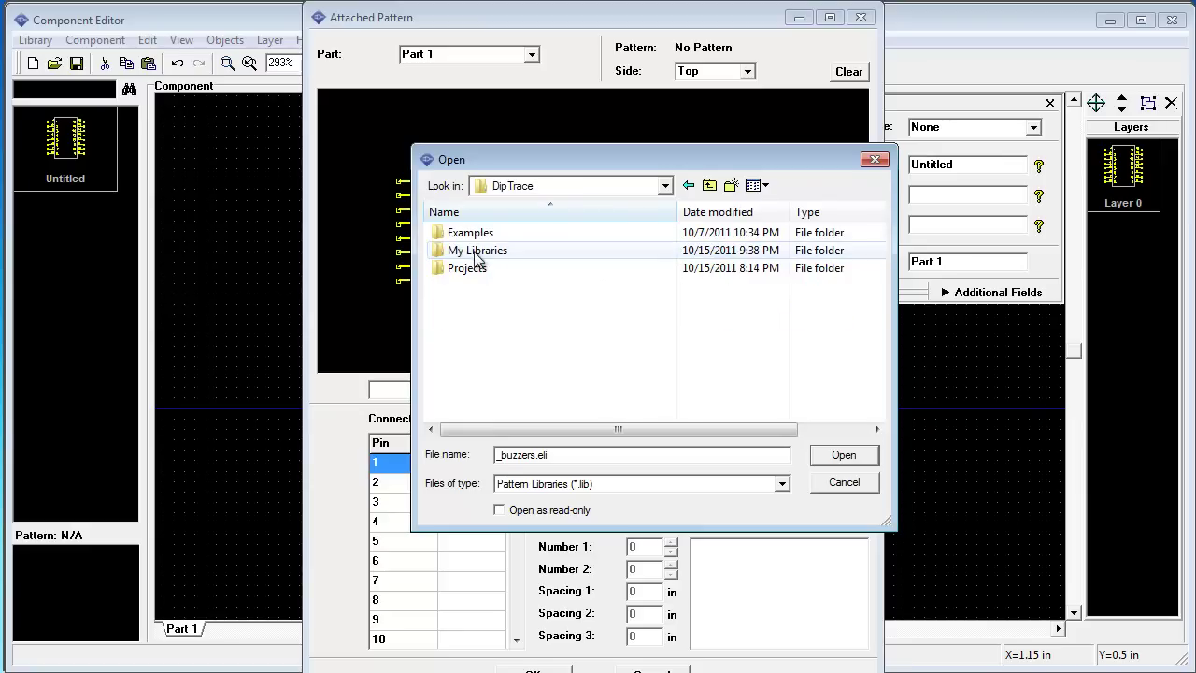
{"action": "double_click", "coordinate": [476, 250]}
{"action": "left_click", "coordinate": [472, 234]}
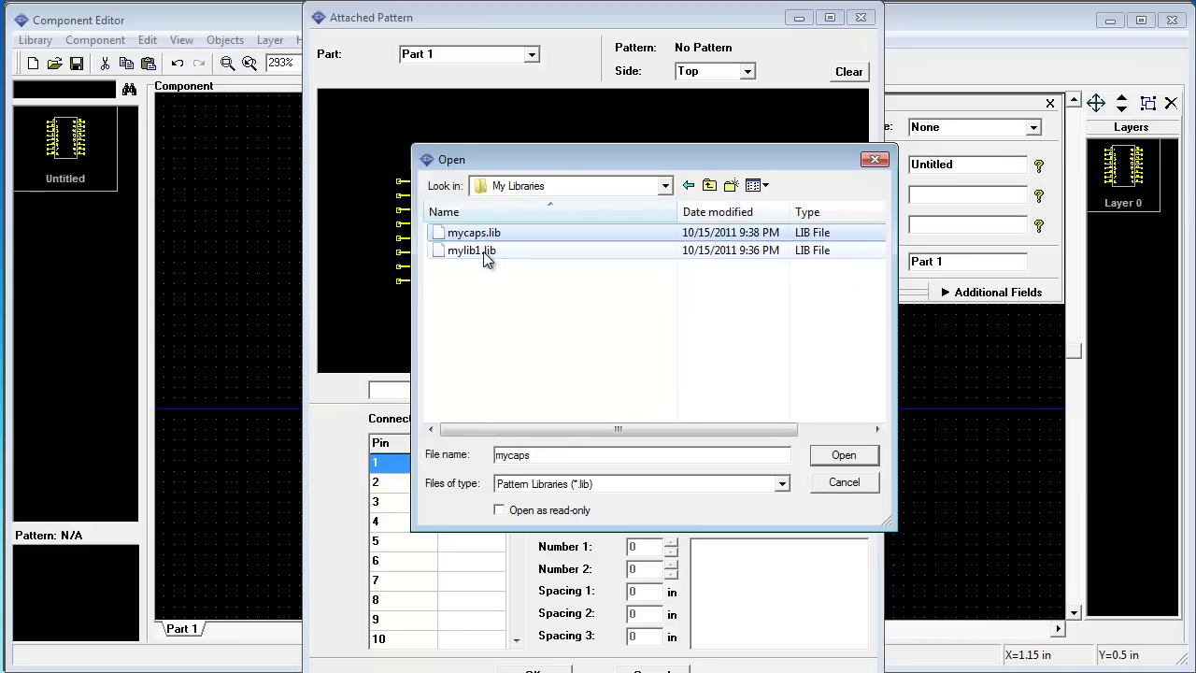
{"action": "left_click", "coordinate": [482, 252], "text": "shift"}
{"action": "left_click", "coordinate": [842, 455]}
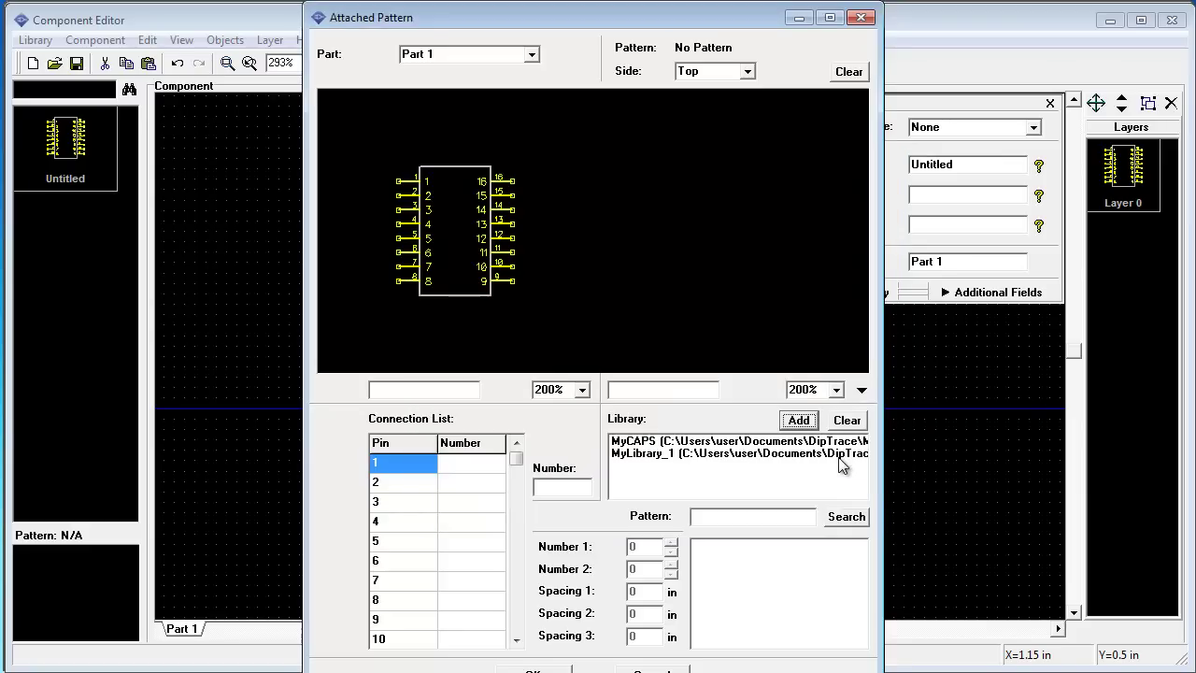
- Attach the DIP-16 footprint from MyLibrary_1 to the IC symbol
{"action": "left_click", "coordinate": [708, 455]}
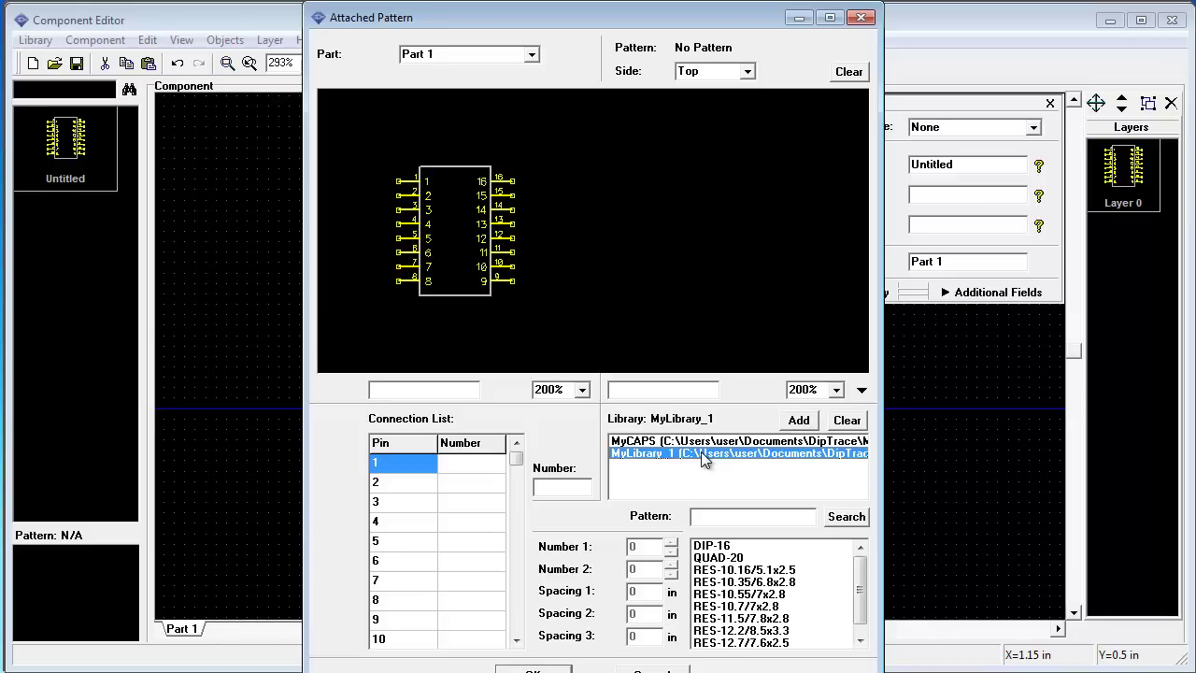
{"action": "left_click", "coordinate": [724, 547]}
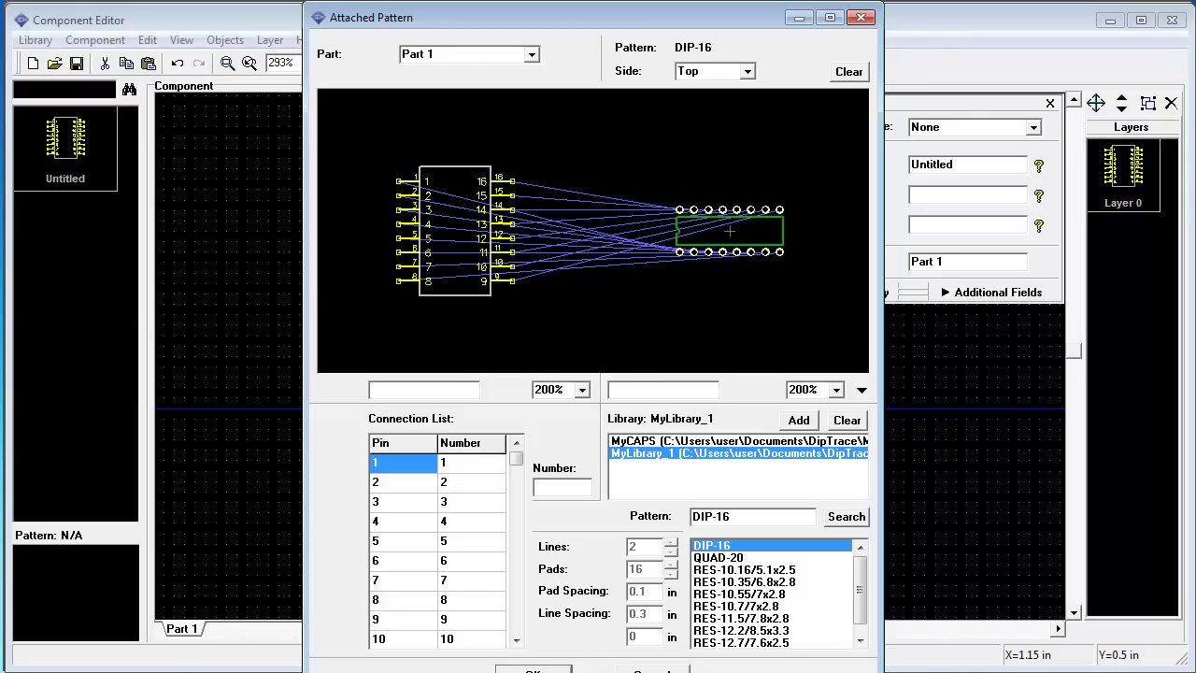
{"action": "left_click", "coordinate": [533, 670]}
{"action": "left_click", "coordinate": [79, 159]}
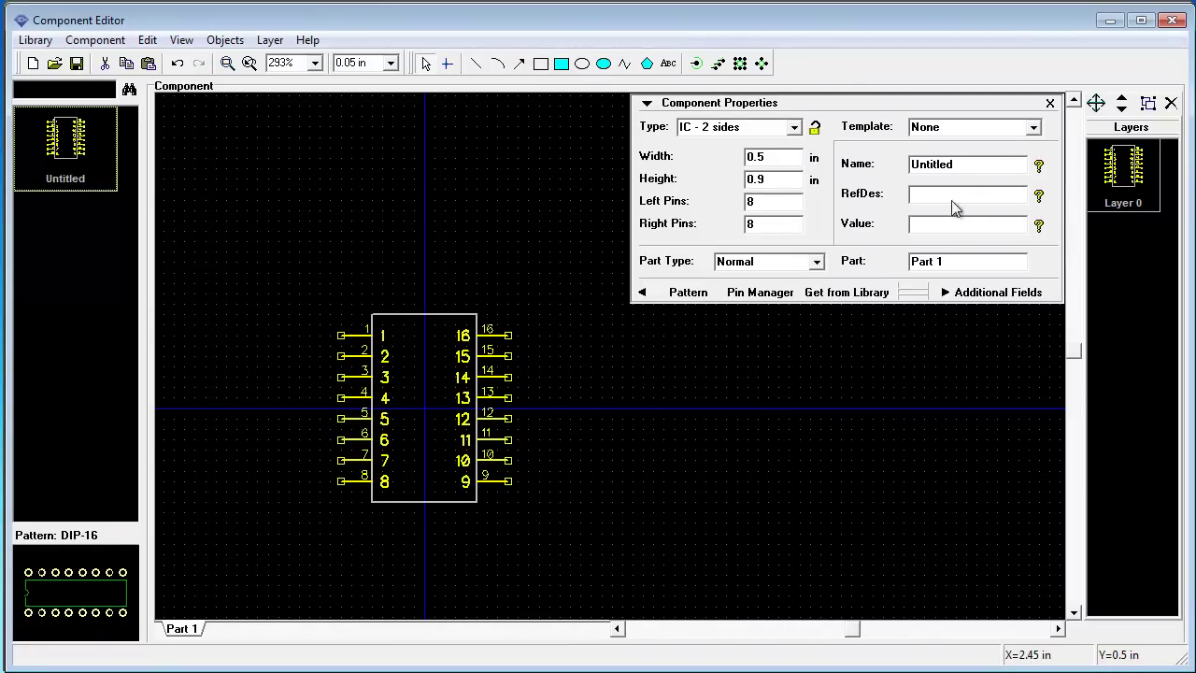
- Change the Untitled component's name to MyIC
{"action": "double_click", "coordinate": [968, 165]}
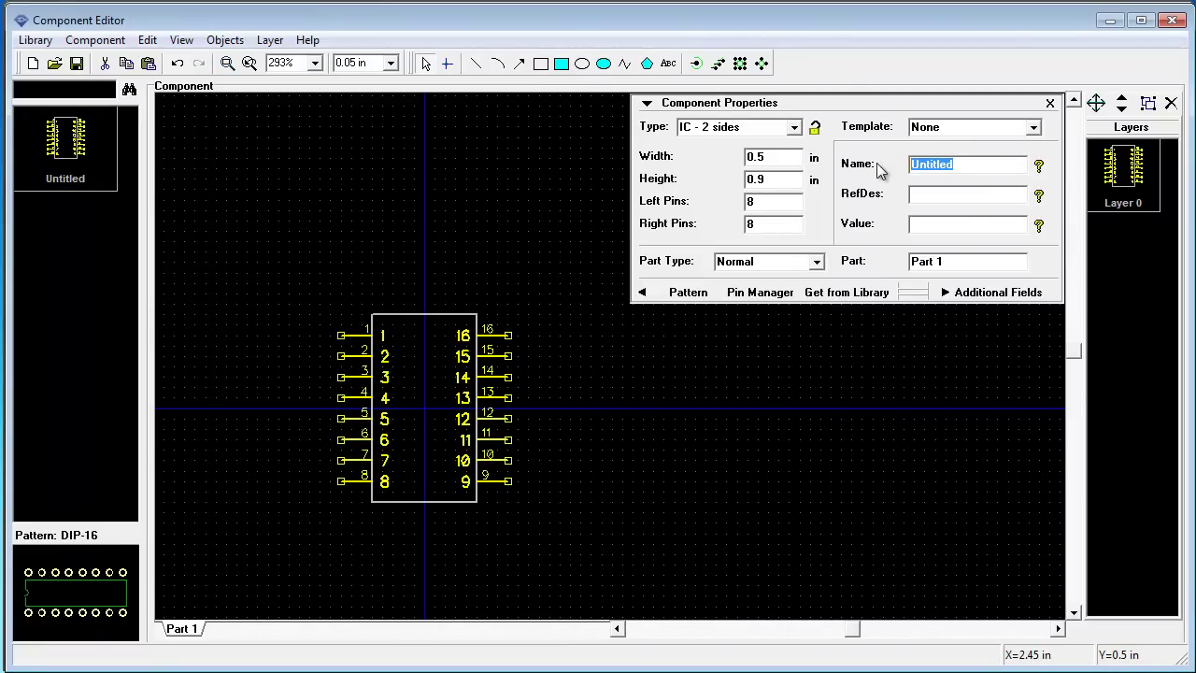
{"action": "type", "text": "MyIC"}
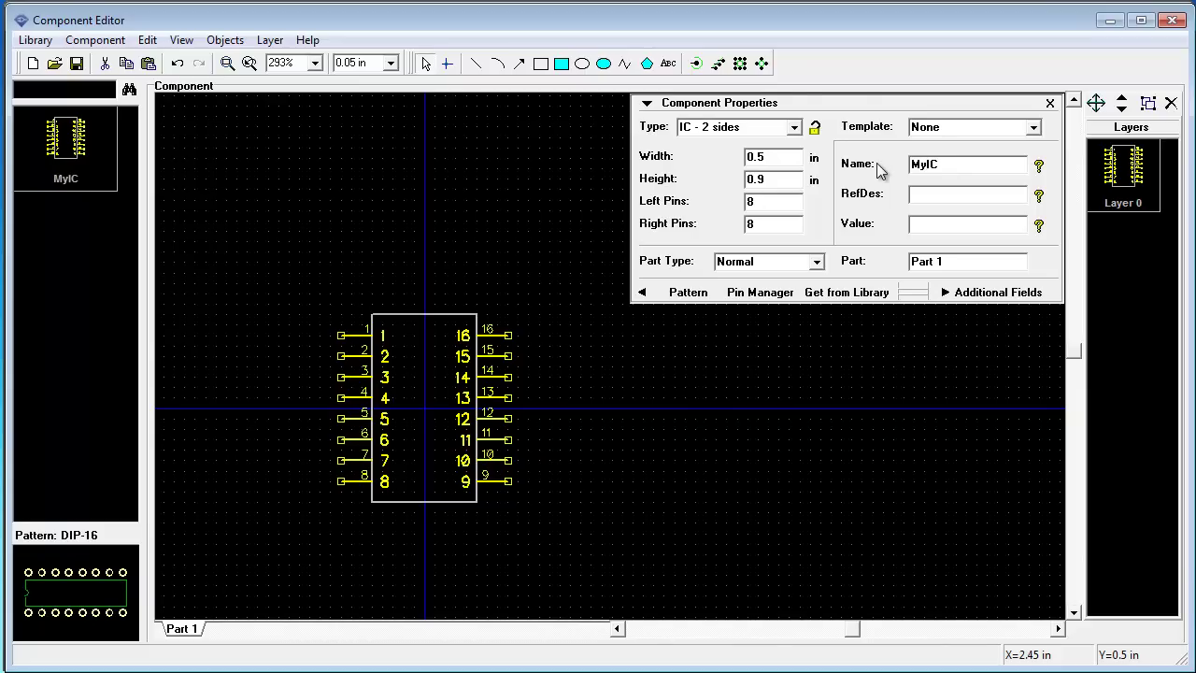
{"action": "left_click", "coordinate": [83, 158]}
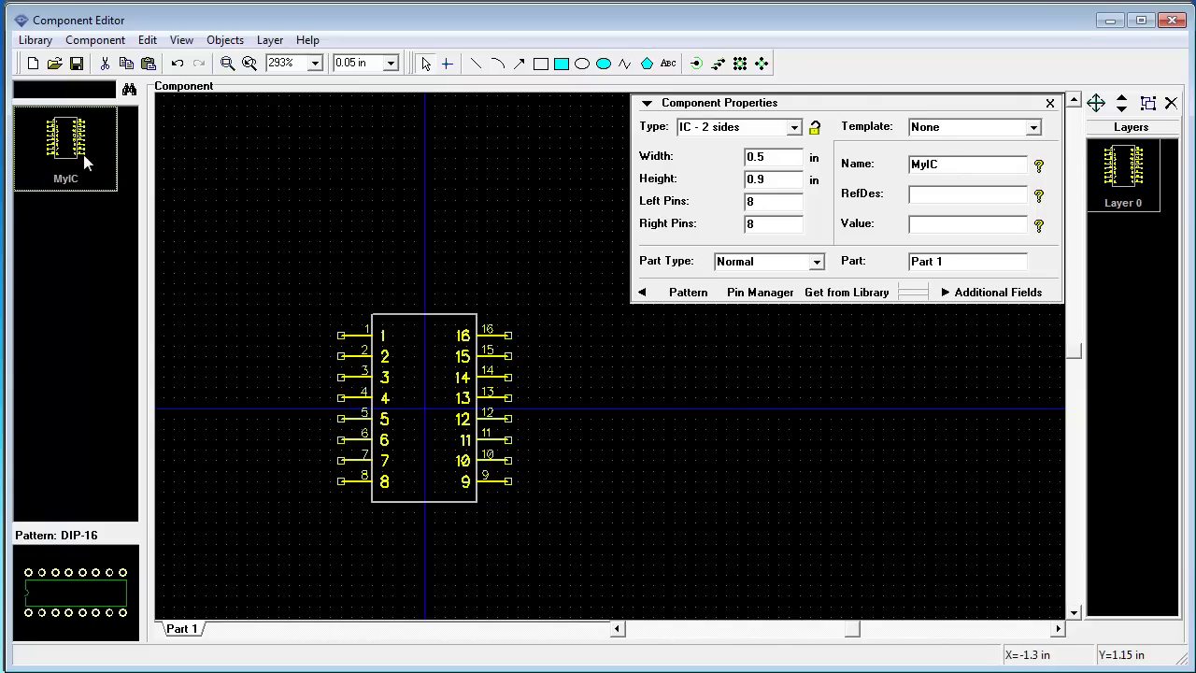
- Open Insert Components from Library and browse the Cap_Nets and Diodes libraries
{"action": "right_click", "coordinate": [83, 161]}
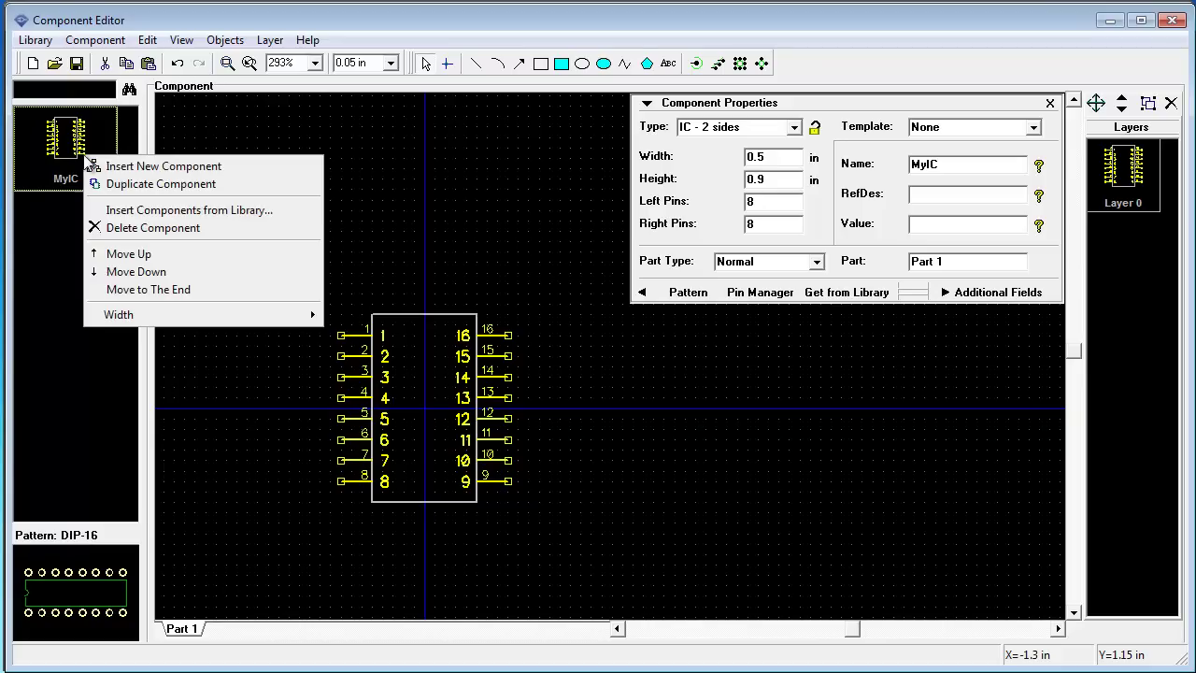
{"action": "left_click", "coordinate": [197, 212]}
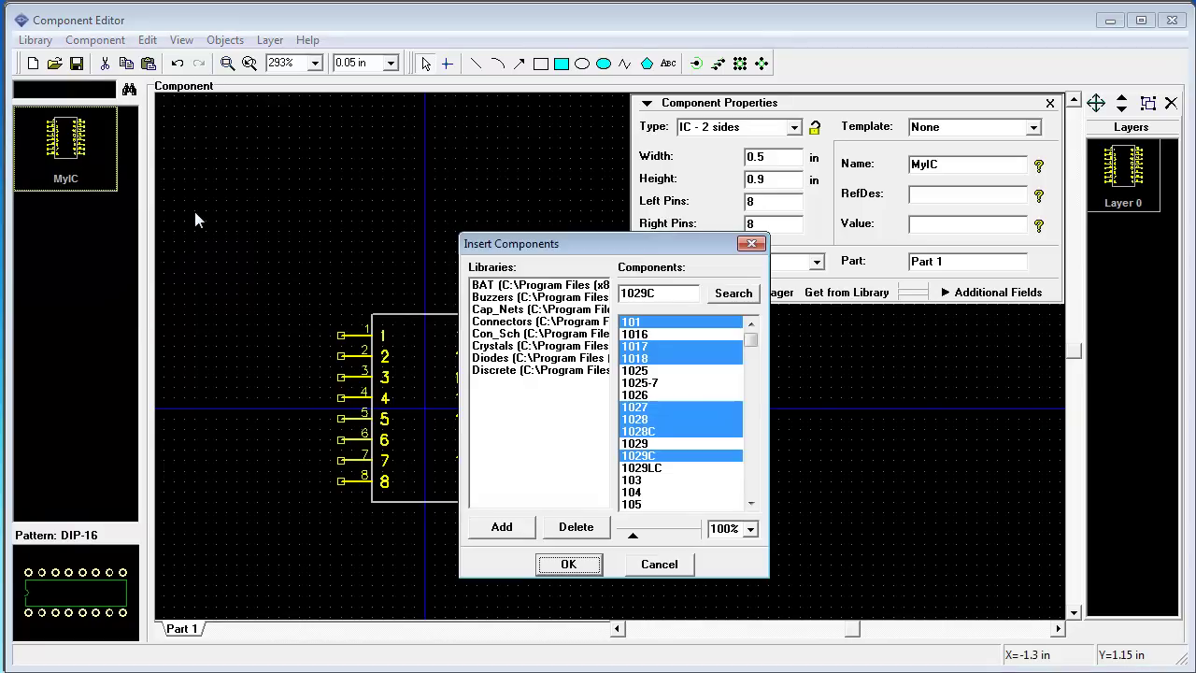
{"action": "left_click", "coordinate": [528, 346]}
{"action": "left_click", "coordinate": [527, 308]}
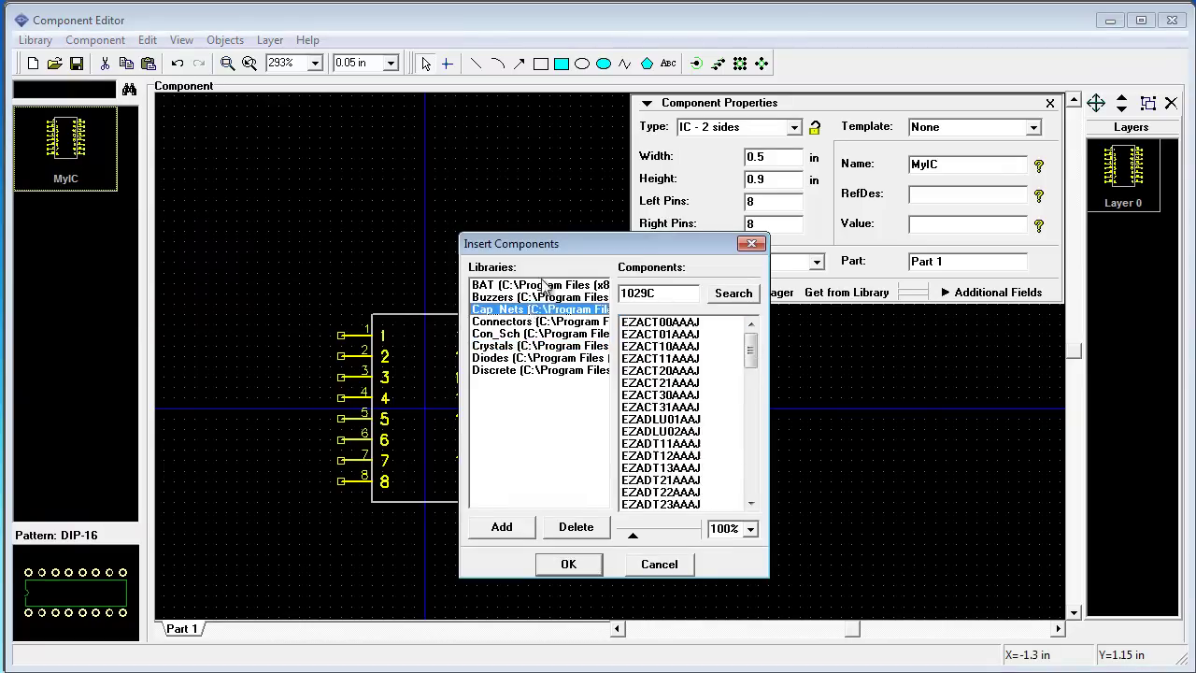
{"action": "left_click", "coordinate": [515, 366]}
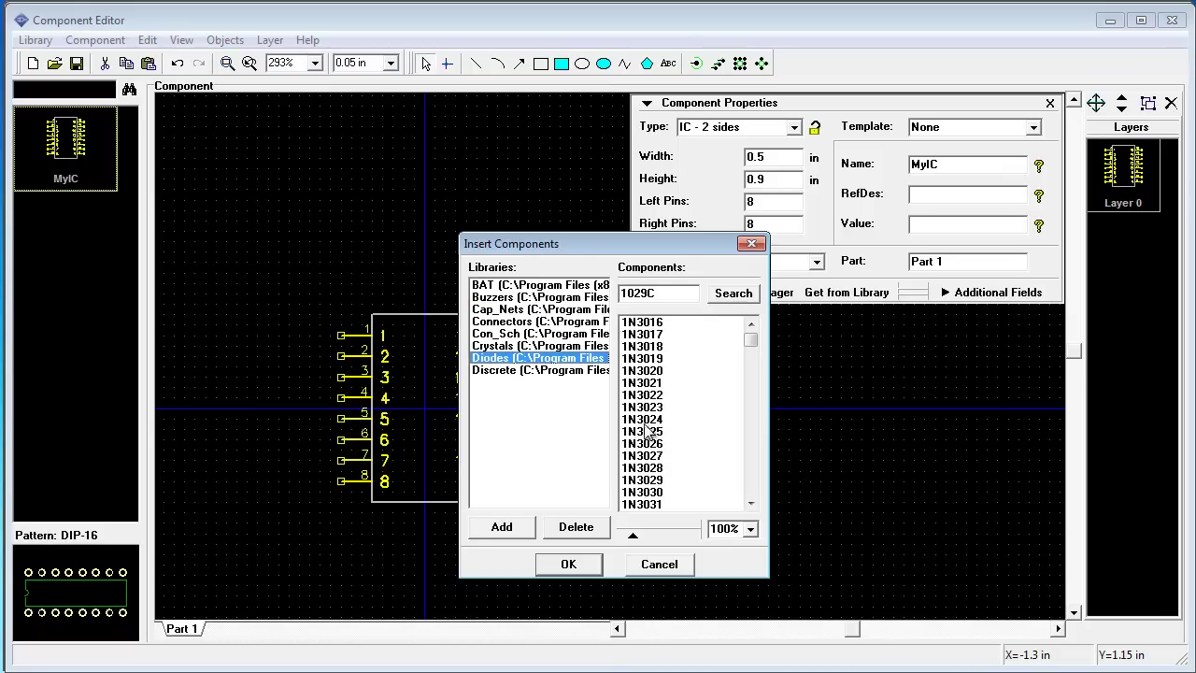
{"action": "left_click", "coordinate": [632, 534]}
{"action": "left_click", "coordinate": [633, 420]}
{"action": "left_click", "coordinate": [538, 311]}
{"action": "left_click", "coordinate": [678, 323]}
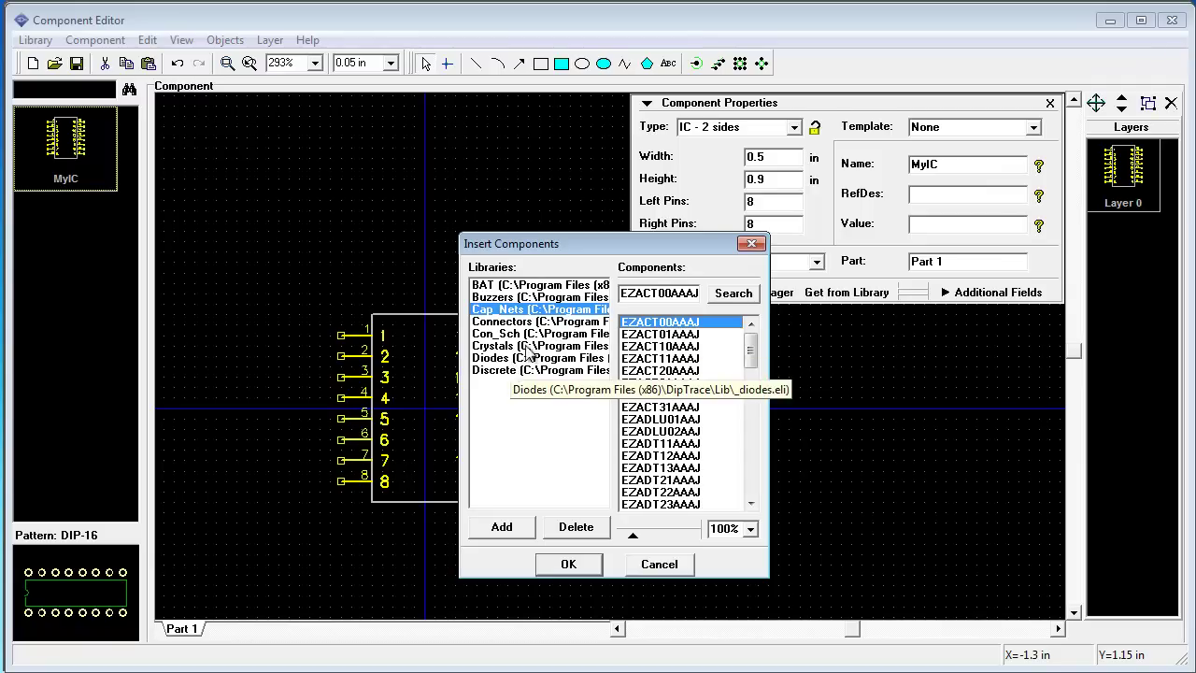
- In the Connectors library, select DB15F, DB25F, DB37F, DB50F, DB9F, EDG20F and EDG34F
{"action": "left_click", "coordinate": [532, 322]}
{"action": "left_click", "coordinate": [651, 323]}
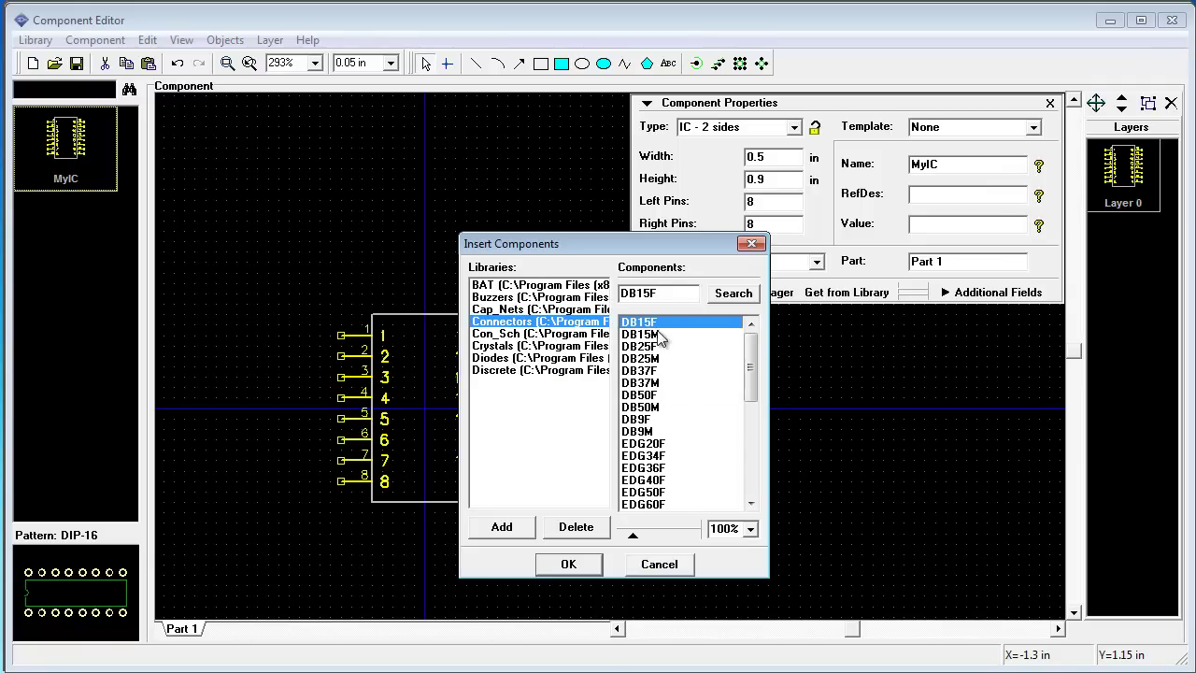
{"action": "left_click", "coordinate": [652, 347], "text": "ctrl"}
{"action": "left_click", "coordinate": [657, 371], "text": "ctrl"}
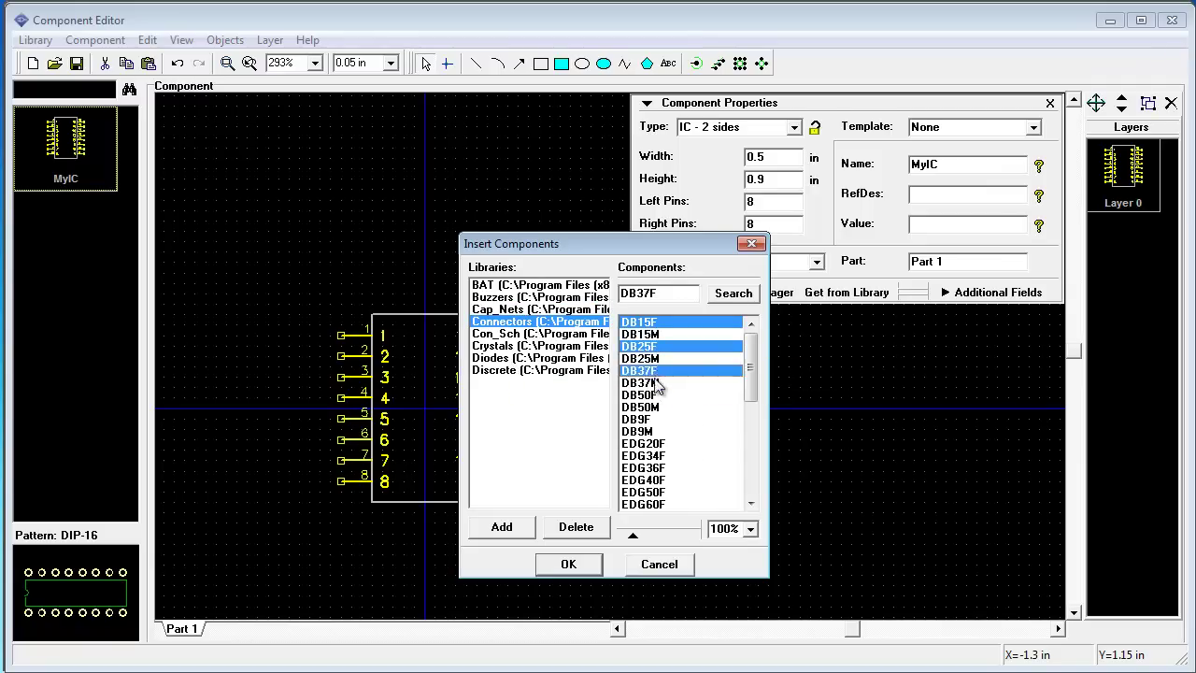
{"action": "left_click", "coordinate": [650, 395], "text": "ctrl"}
{"action": "left_click", "coordinate": [646, 420], "text": "ctrl"}
{"action": "left_click", "coordinate": [644, 443], "text": "ctrl"}
{"action": "left_click", "coordinate": [645, 456], "text": "ctrl"}
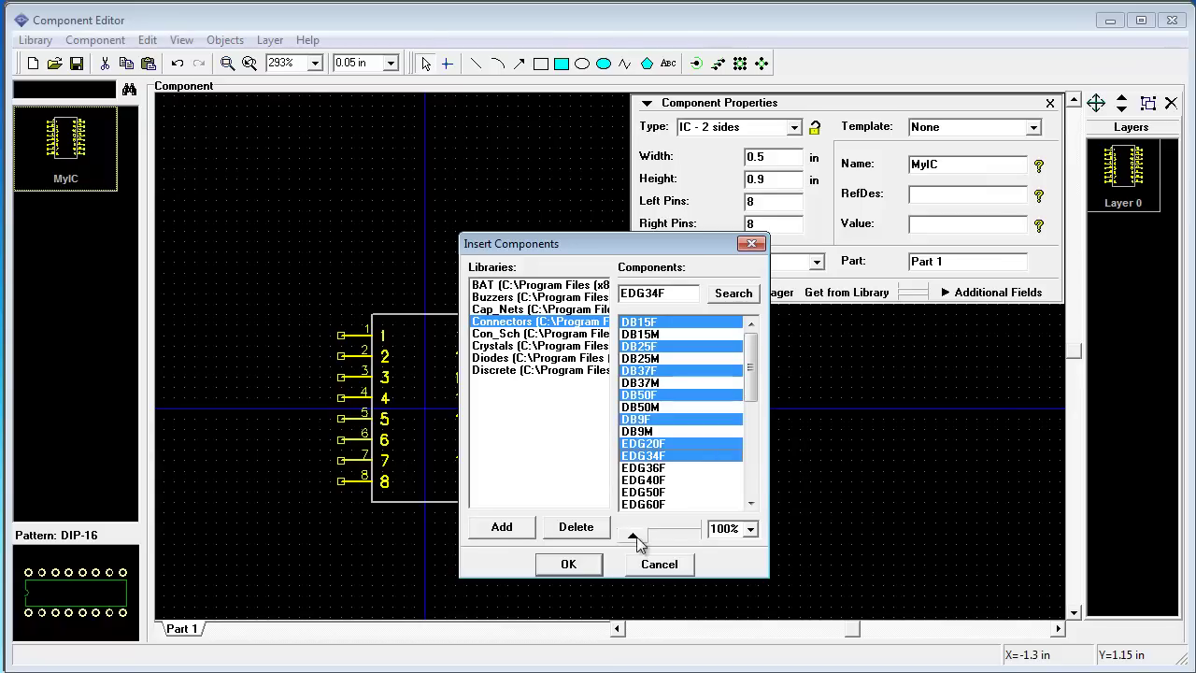
- Insert the selected connectors into the library and sort its components by name
{"action": "left_click", "coordinate": [568, 564]}
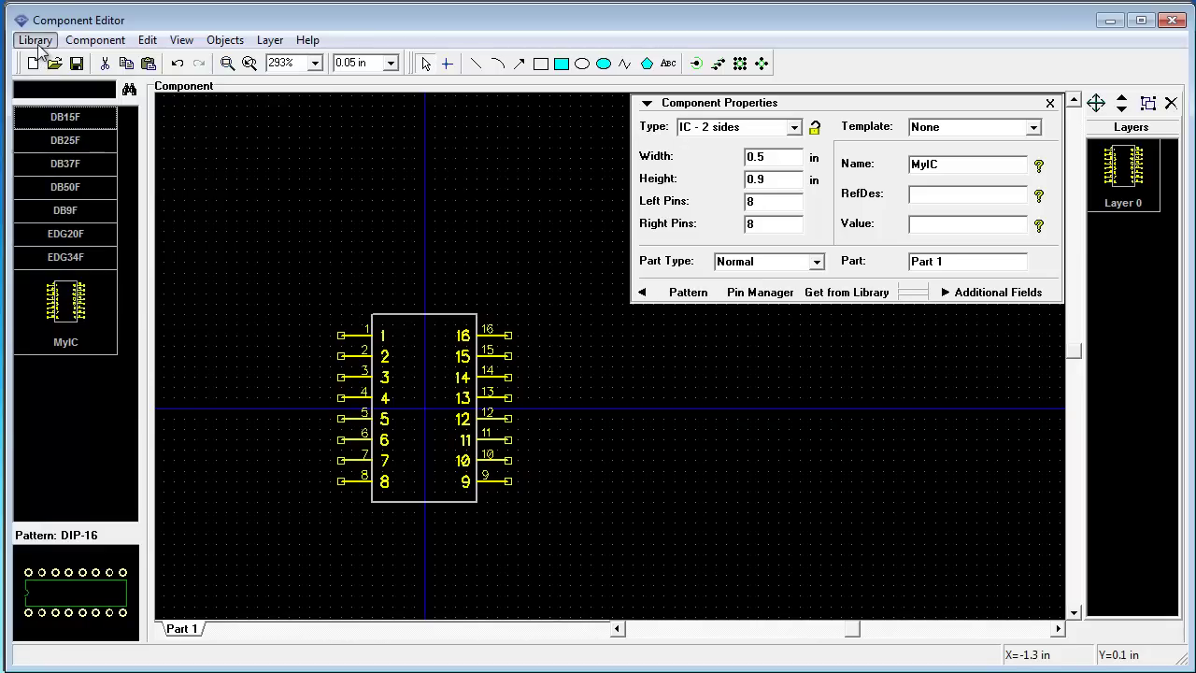
{"action": "left_click", "coordinate": [35, 40]}
{"action": "left_click", "coordinate": [120, 221]}
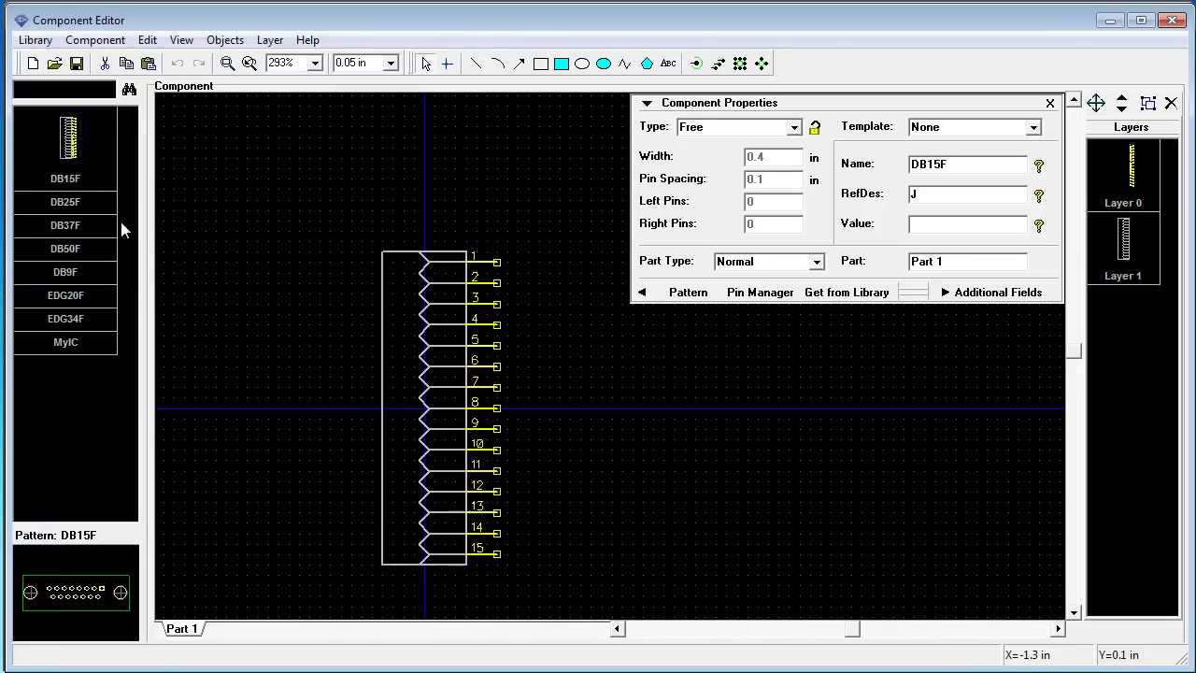
- Look through MyIC and the EDG34F, DB37F and DB15F connectors
{"action": "left_click", "coordinate": [87, 340]}
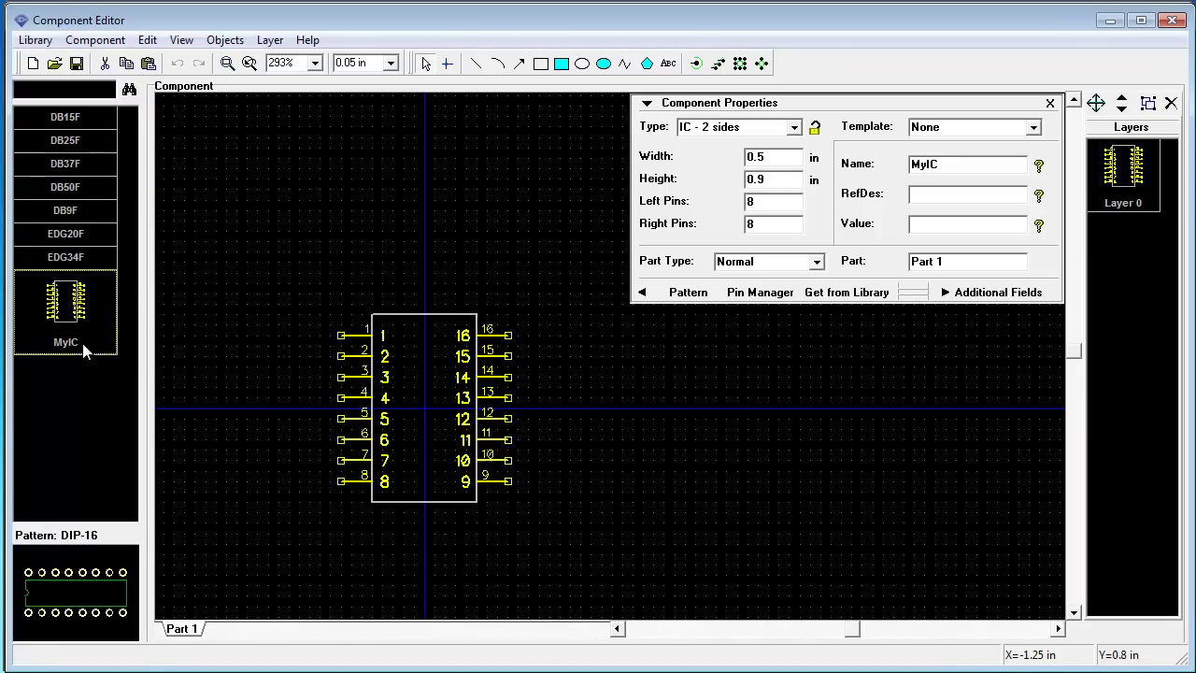
{"action": "left_click", "coordinate": [79, 257]}
{"action": "left_click", "coordinate": [80, 157]}
{"action": "left_click", "coordinate": [78, 117]}
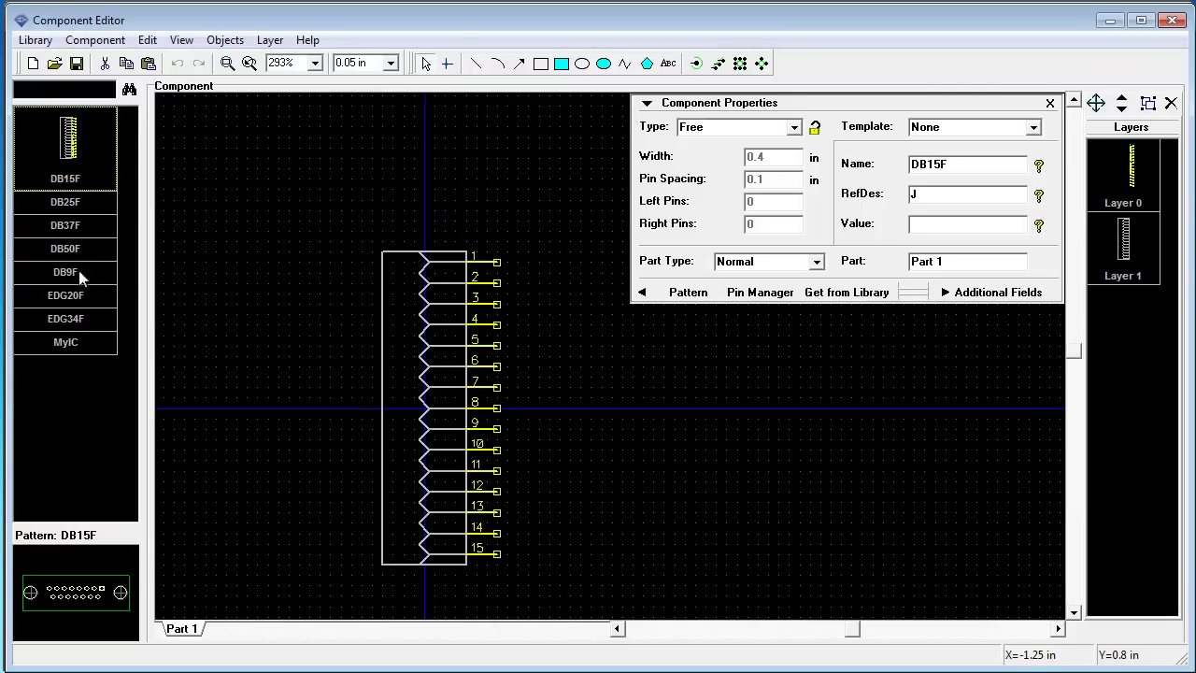
{"action": "left_click", "coordinate": [79, 342]}
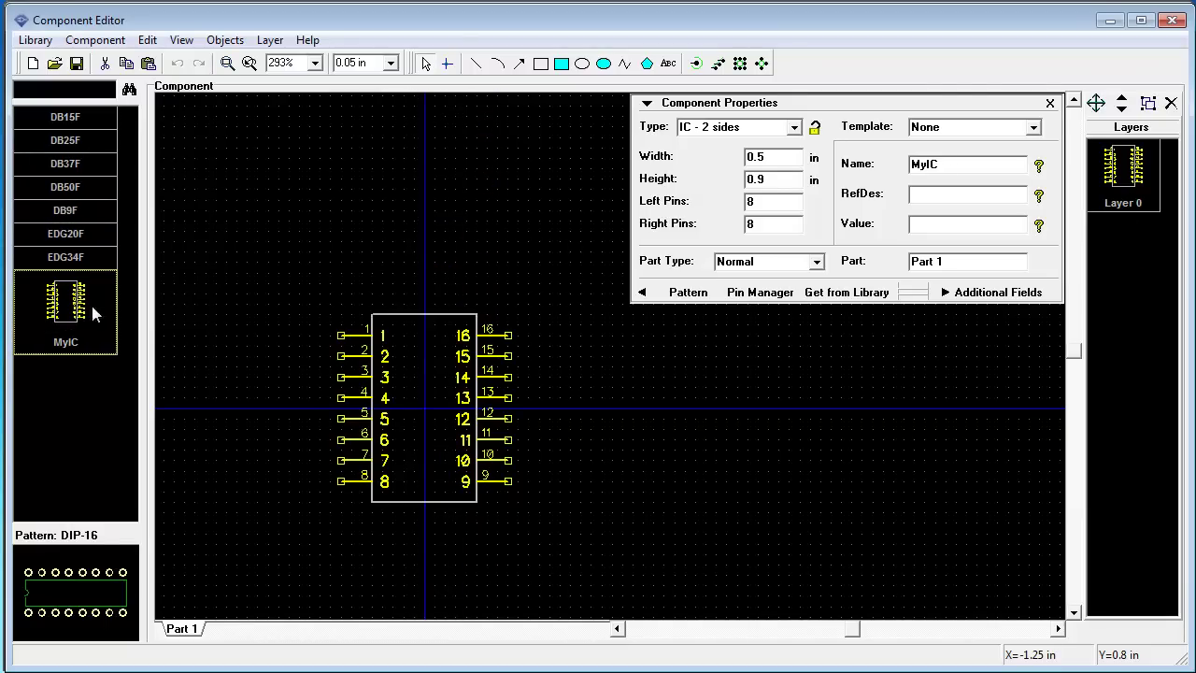
- Inspect EDG34F's attached ECON34/100 pattern, then go back to MyIC
{"action": "left_click", "coordinate": [79, 264]}
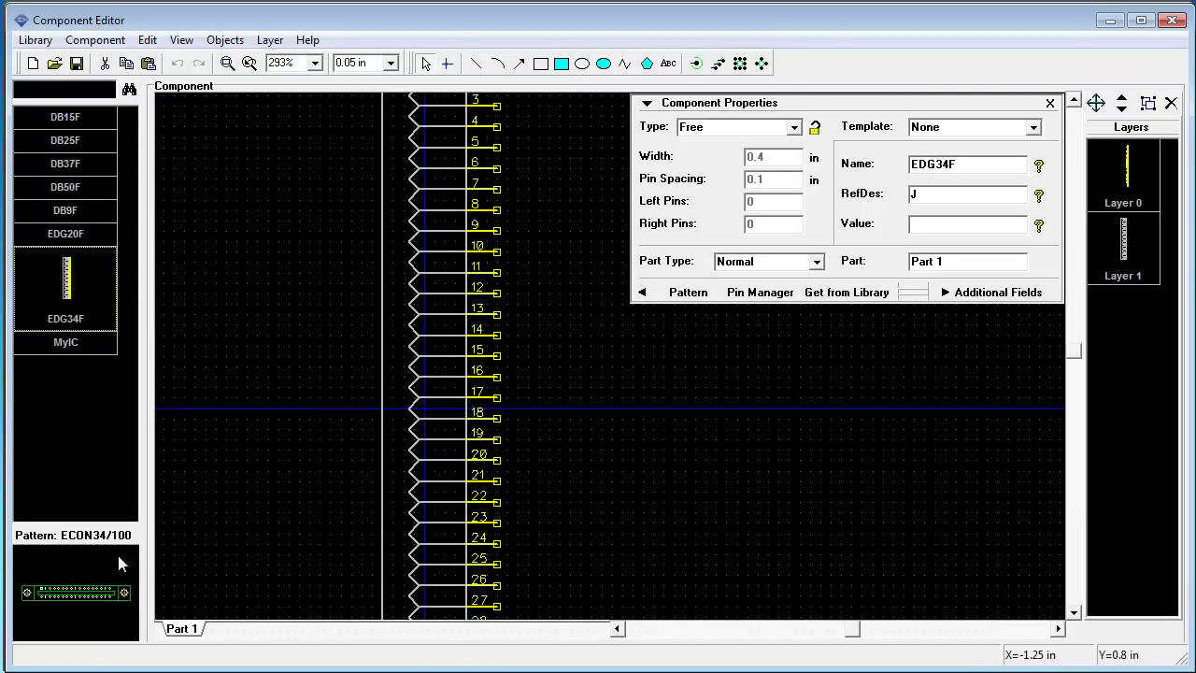
{"action": "left_click", "coordinate": [689, 291]}
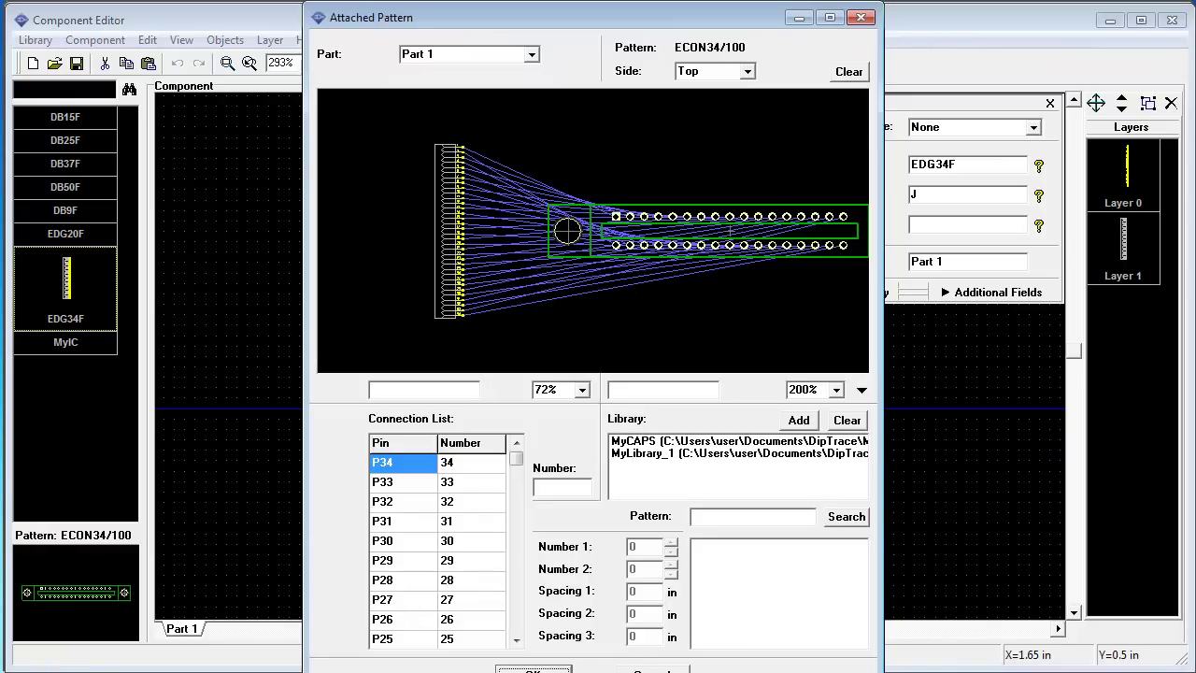
{"action": "left_click", "coordinate": [533, 669]}
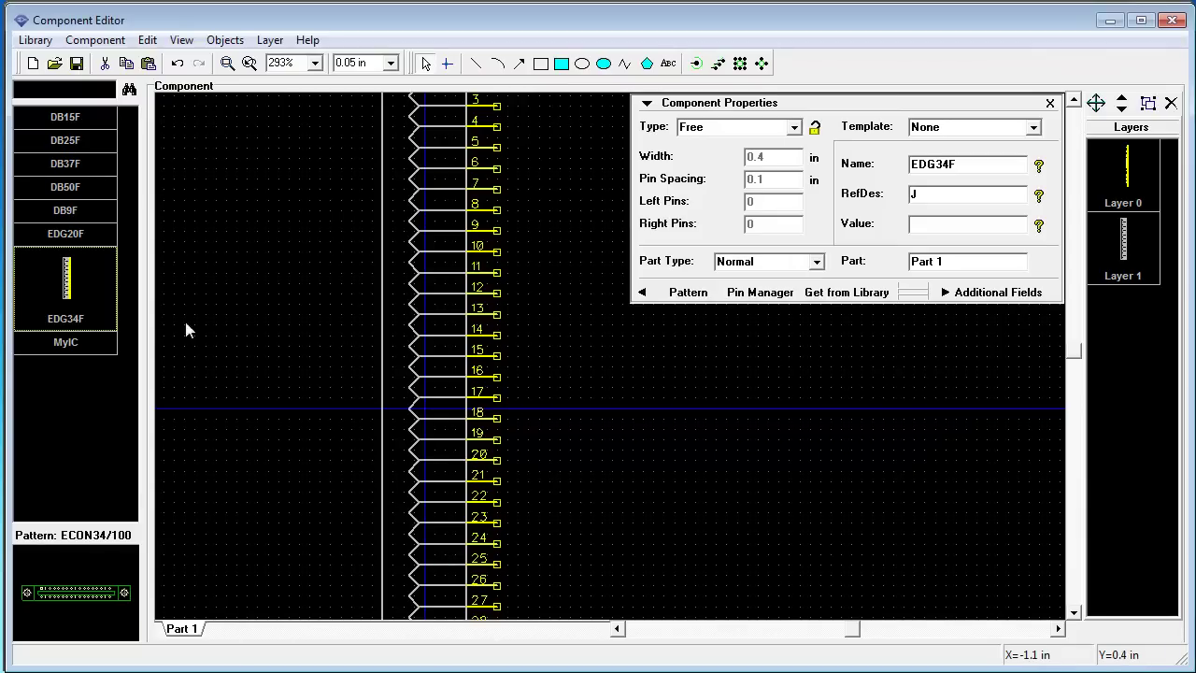
{"action": "left_click", "coordinate": [83, 350]}
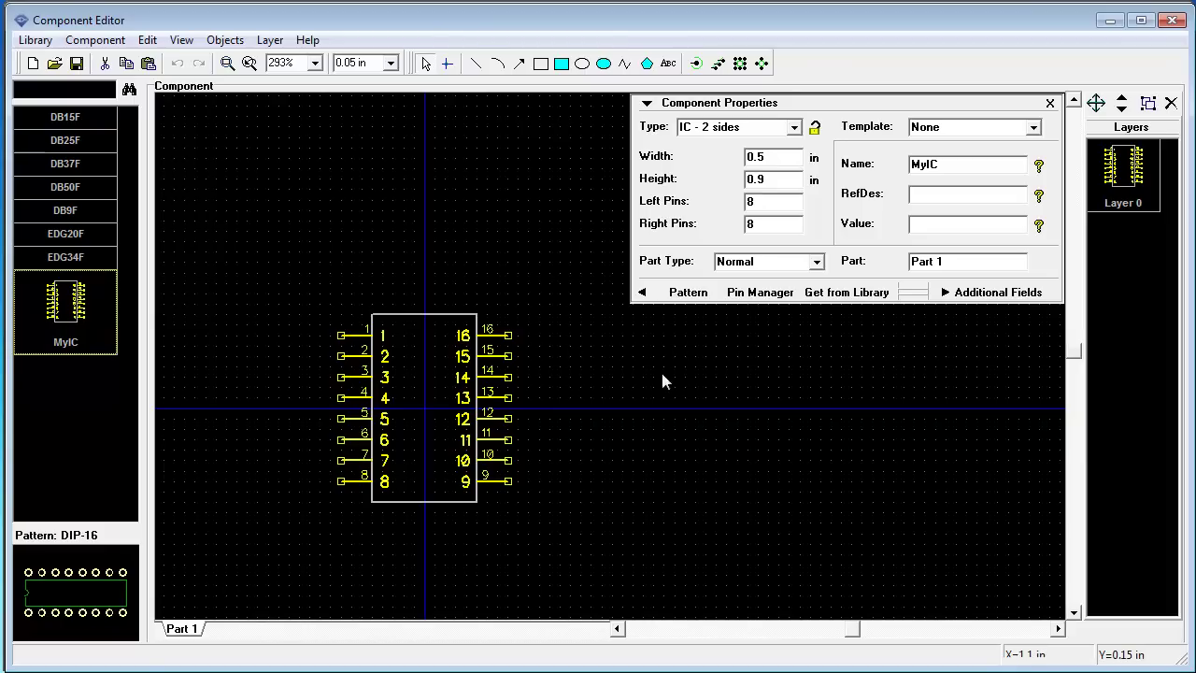
- Review MyIC's pin list, then save the library named 'MyC' as mycomps.eli
{"action": "left_click", "coordinate": [760, 292]}
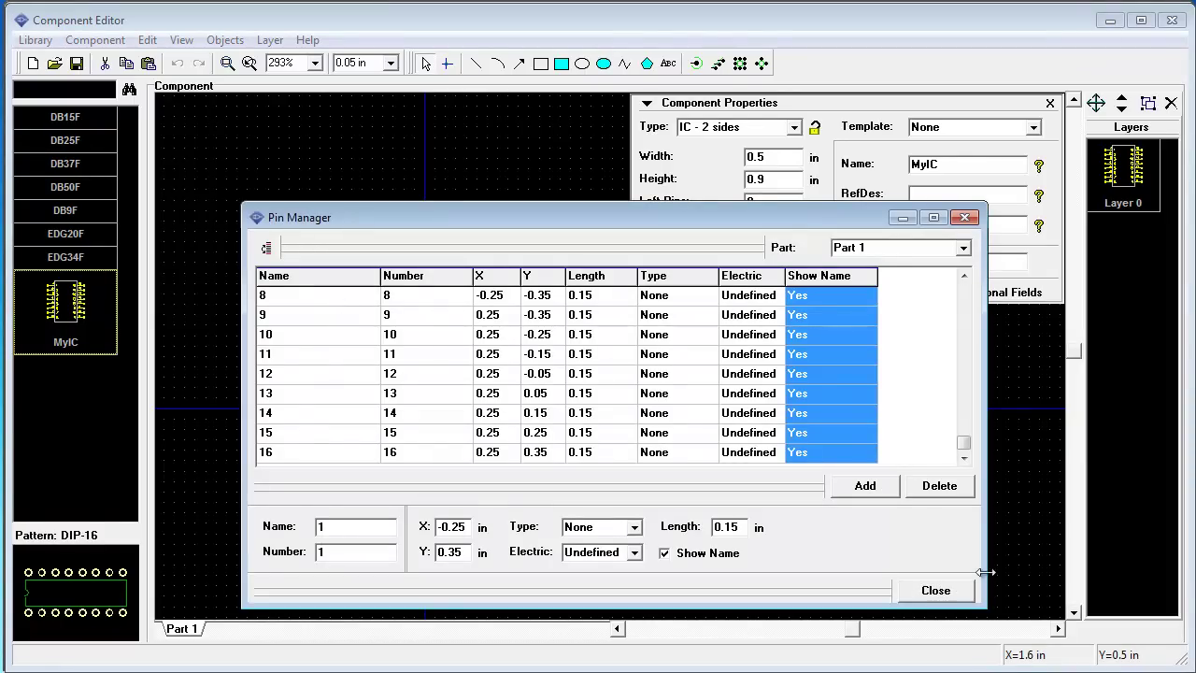
{"action": "left_click", "coordinate": [924, 589]}
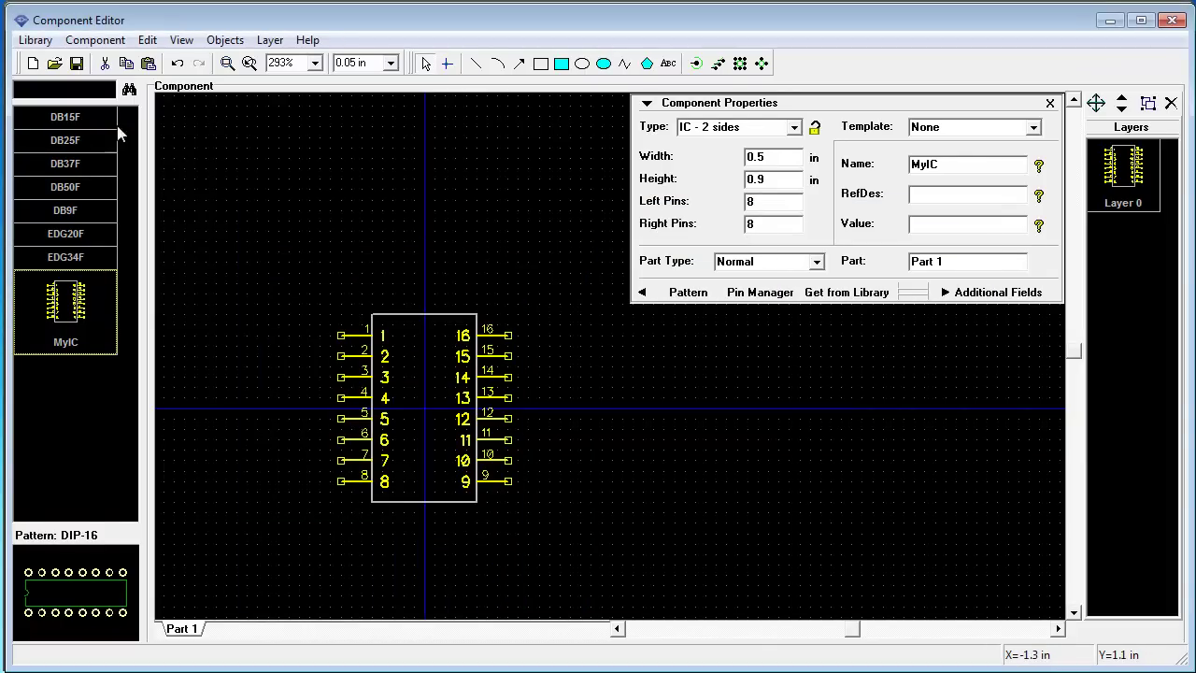
{"action": "left_click", "coordinate": [76, 63]}
{"action": "double_click", "coordinate": [565, 386]}
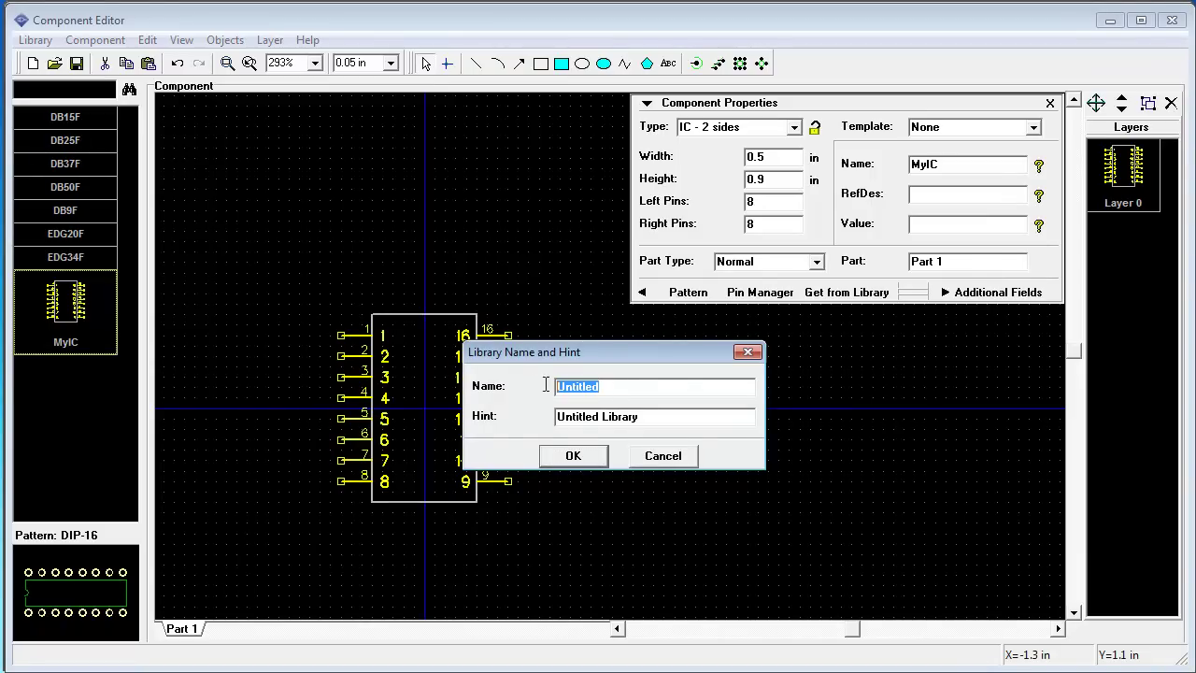
{"action": "type", "text": "MyComps"}
{"action": "left_click", "coordinate": [573, 456]}
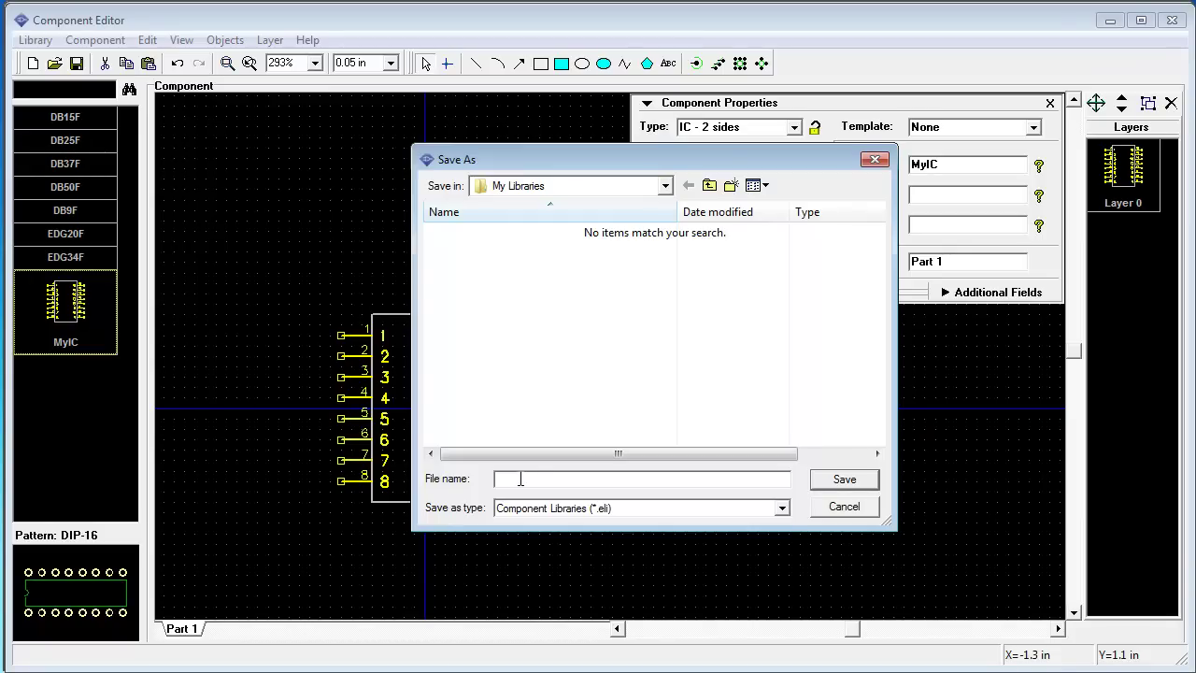
{"action": "type", "text": "mycomps"}
{"action": "left_click", "coordinate": [846, 482]}
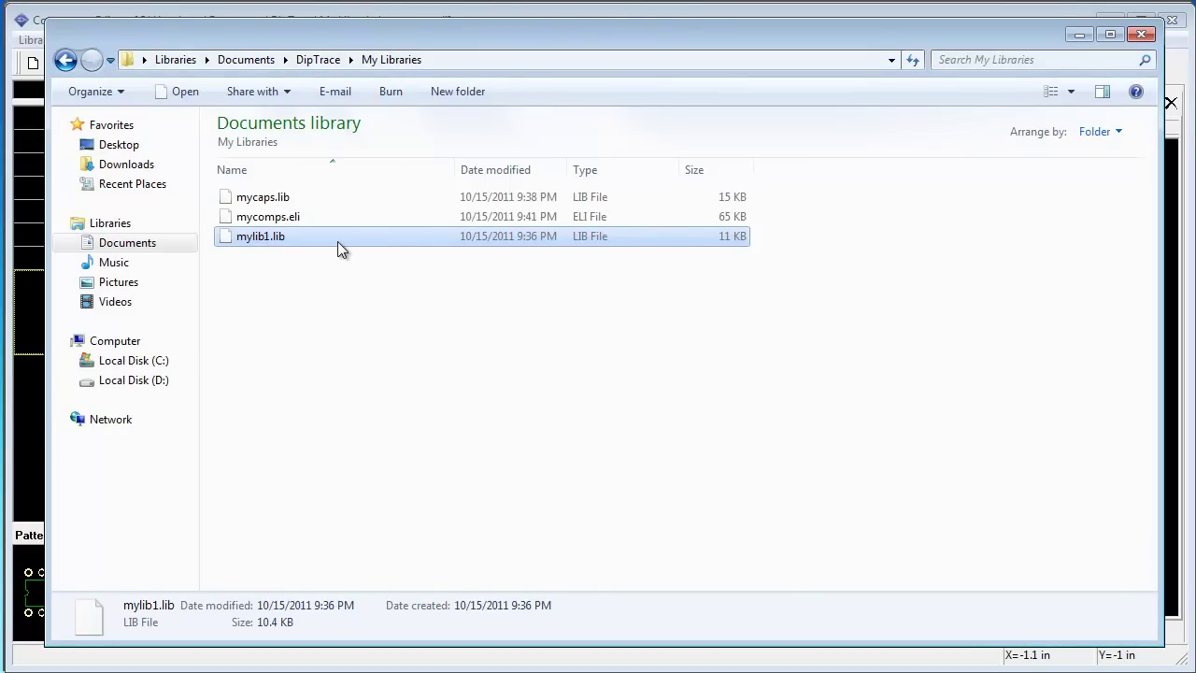
{"action": "left_click", "coordinate": [274, 199]}
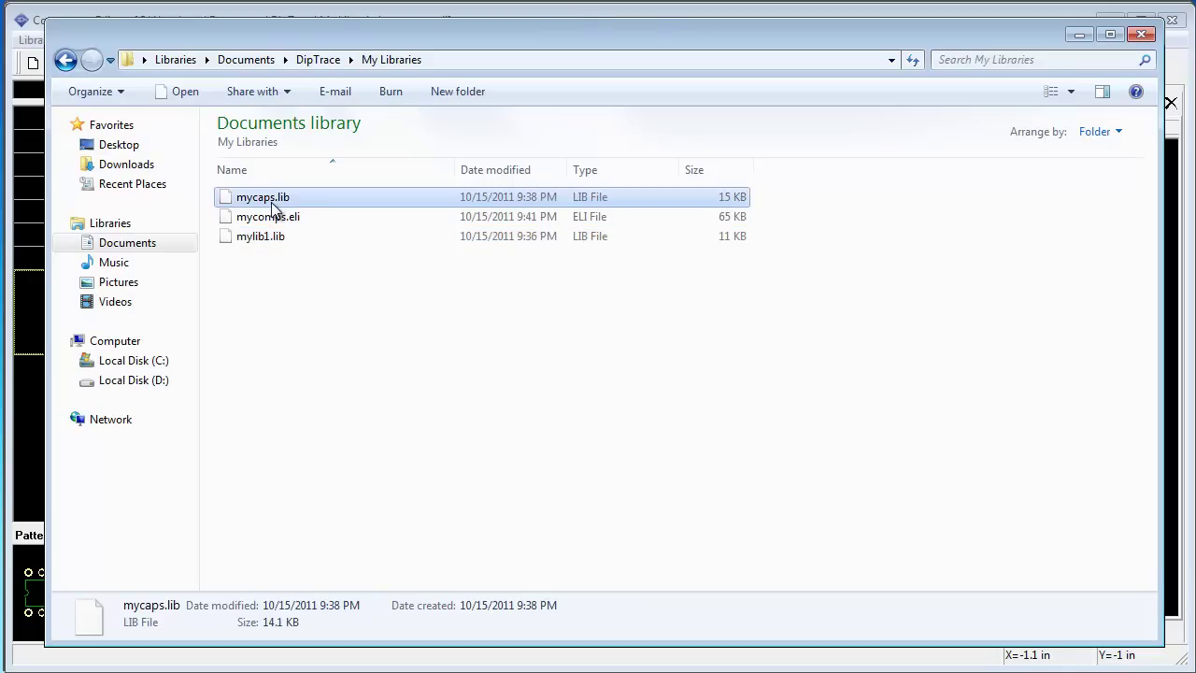
{"action": "left_click", "coordinate": [279, 238]}
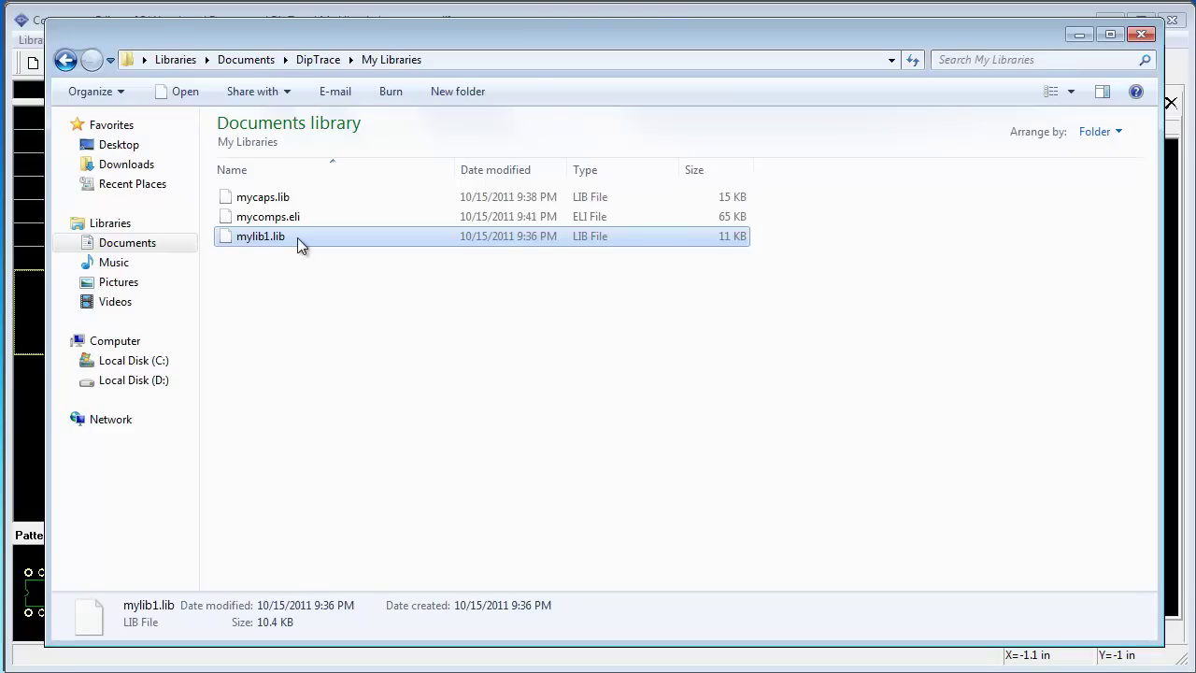
{"action": "left_click", "coordinate": [287, 217]}
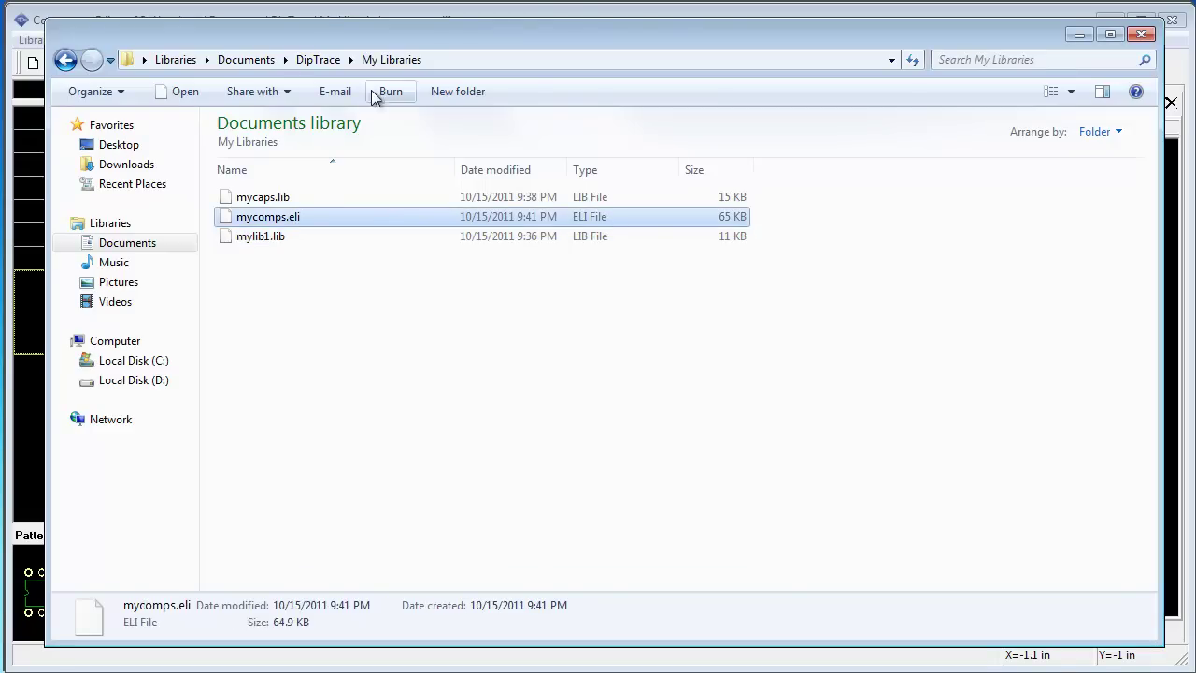
{"action": "left_click", "coordinate": [1080, 36]}
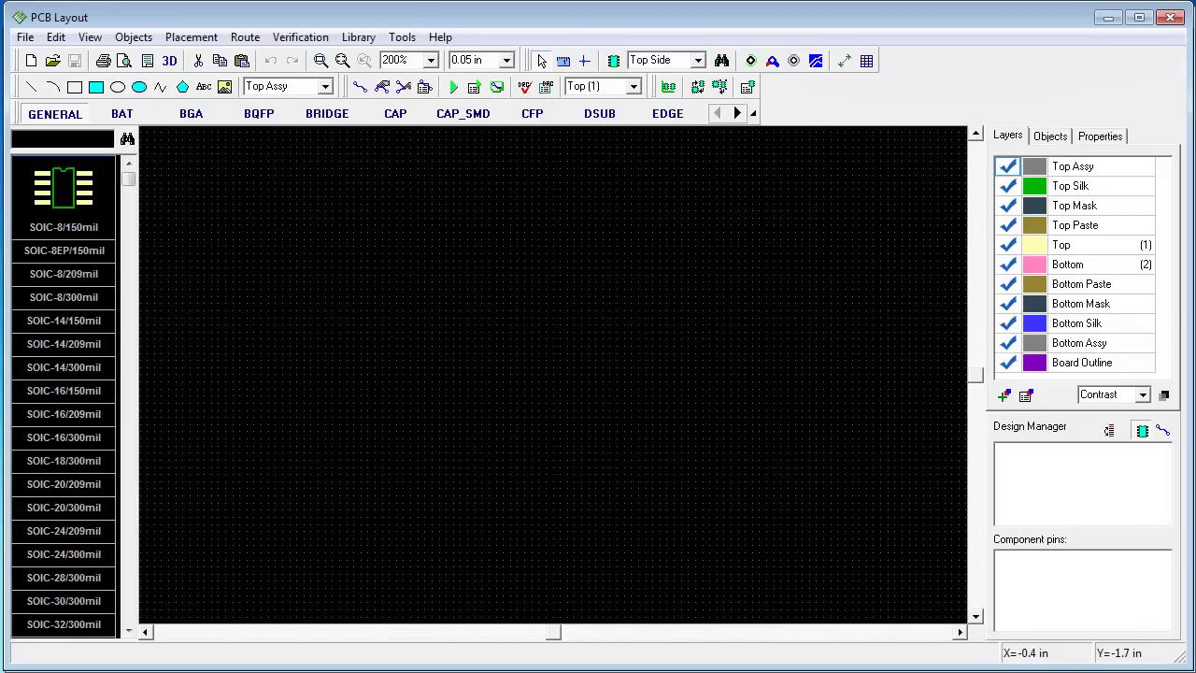
- Browse the BAT, BQFP and BRIDGE pattern libraries, scroll the tab strip, and open the Library menu
{"action": "left_click", "coordinate": [123, 116]}
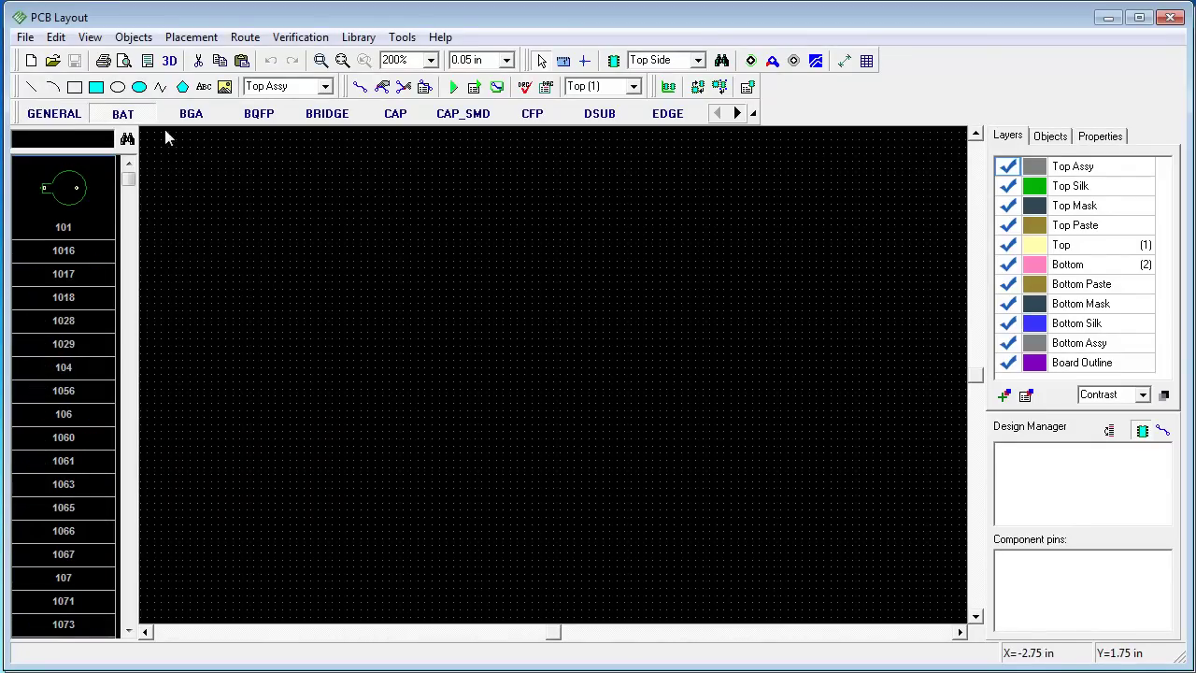
{"action": "left_click", "coordinate": [248, 122]}
{"action": "left_click", "coordinate": [329, 116]}
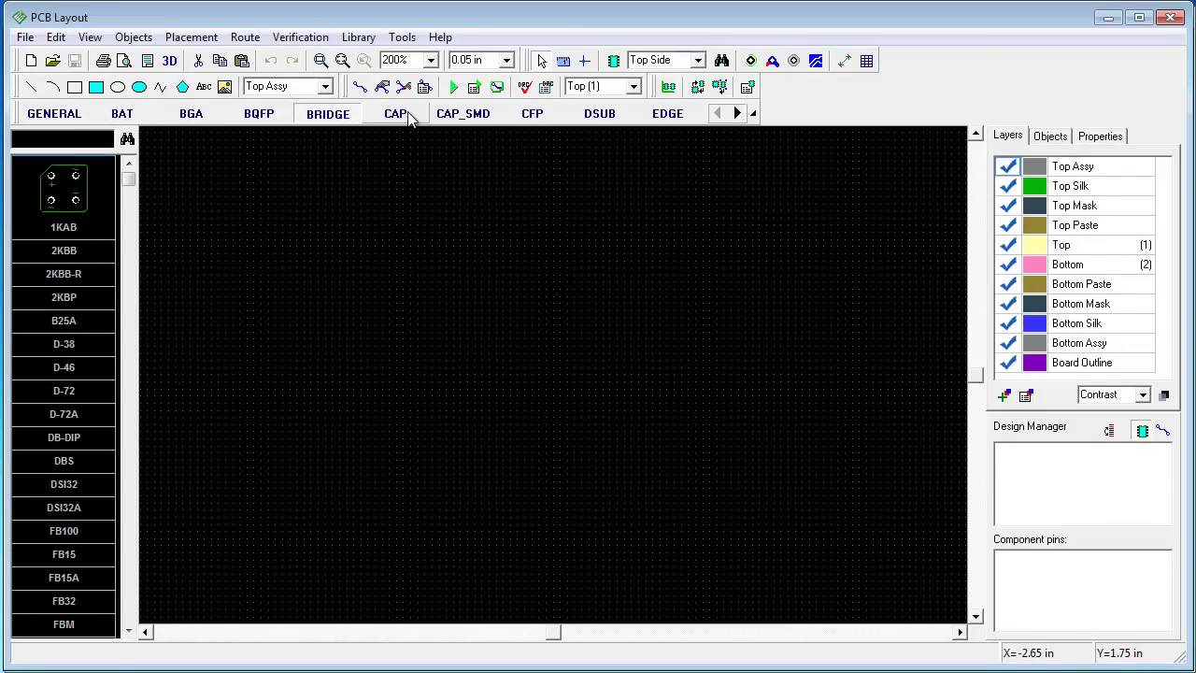
{"action": "left_click", "coordinate": [754, 111]}
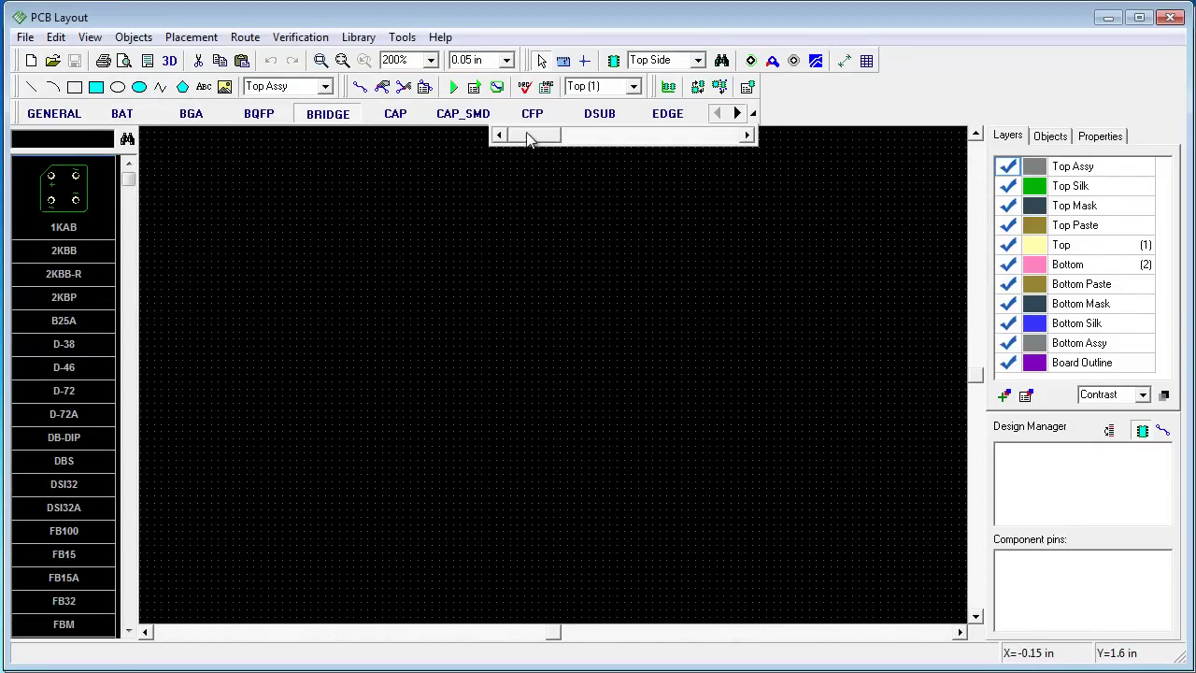
{"action": "mouse_move", "coordinate": [526, 136]}
{"action": "left_mouse_down"}
{"action": "mouse_move", "coordinate": [728, 154]}
{"action": "mouse_move", "coordinate": [699, 141]}
{"action": "mouse_move", "coordinate": [549, 141]}
{"action": "left_mouse_up"}
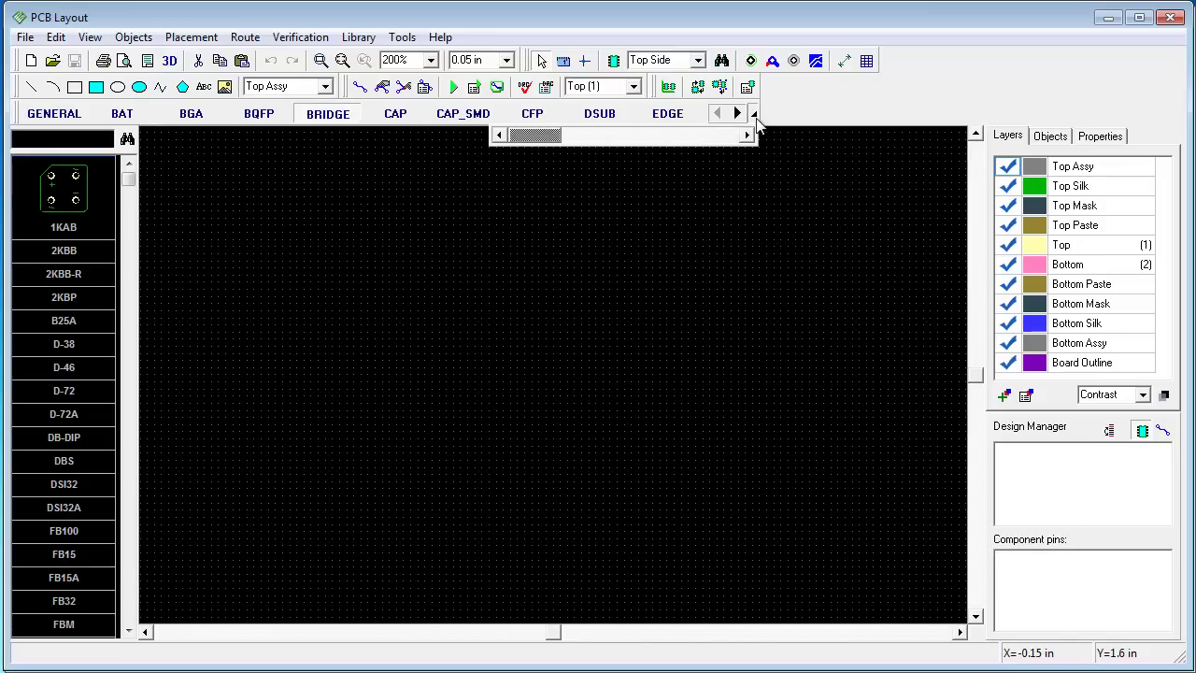
{"action": "left_click", "coordinate": [357, 37]}
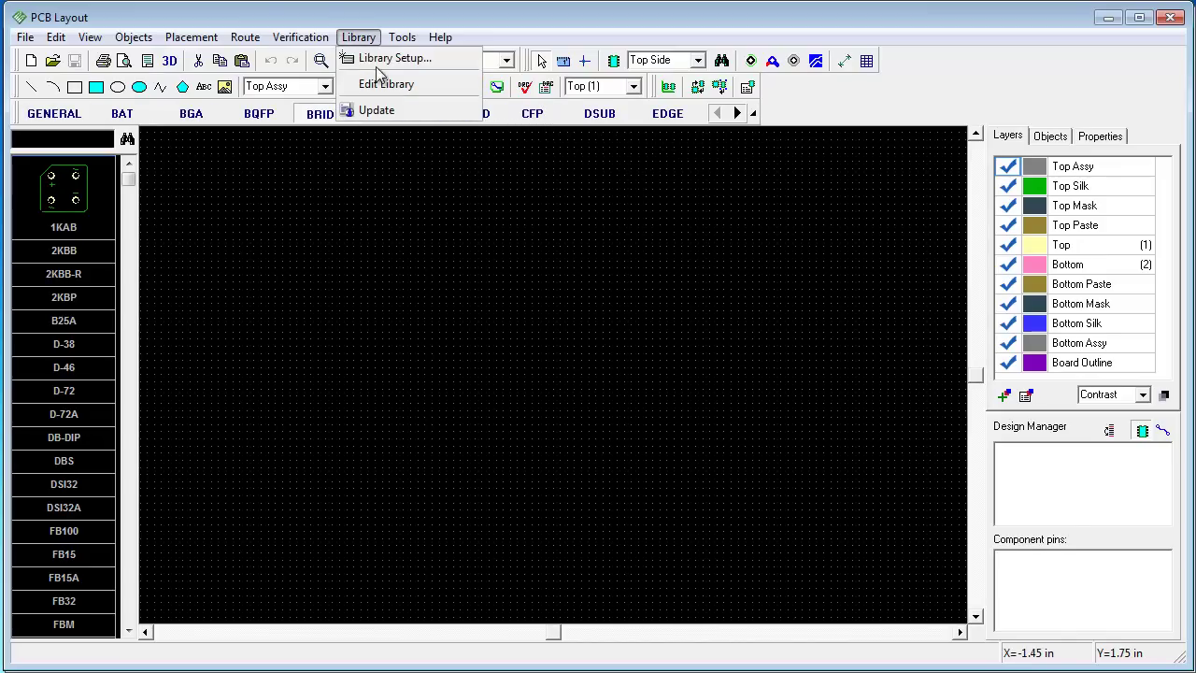
- Open Library Setup and switch off Get Libraries from Folder
{"action": "left_click", "coordinate": [383, 57]}
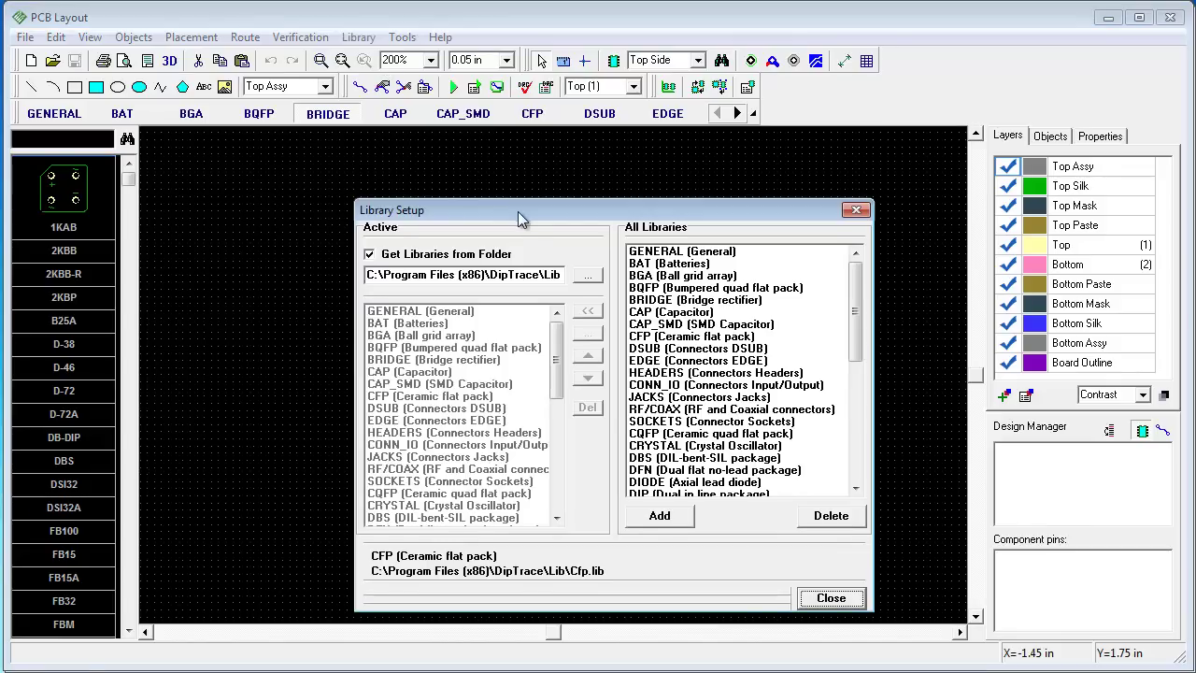
{"action": "left_click_drag", "start_coordinate": [517, 211], "coordinate": [446, 167]}
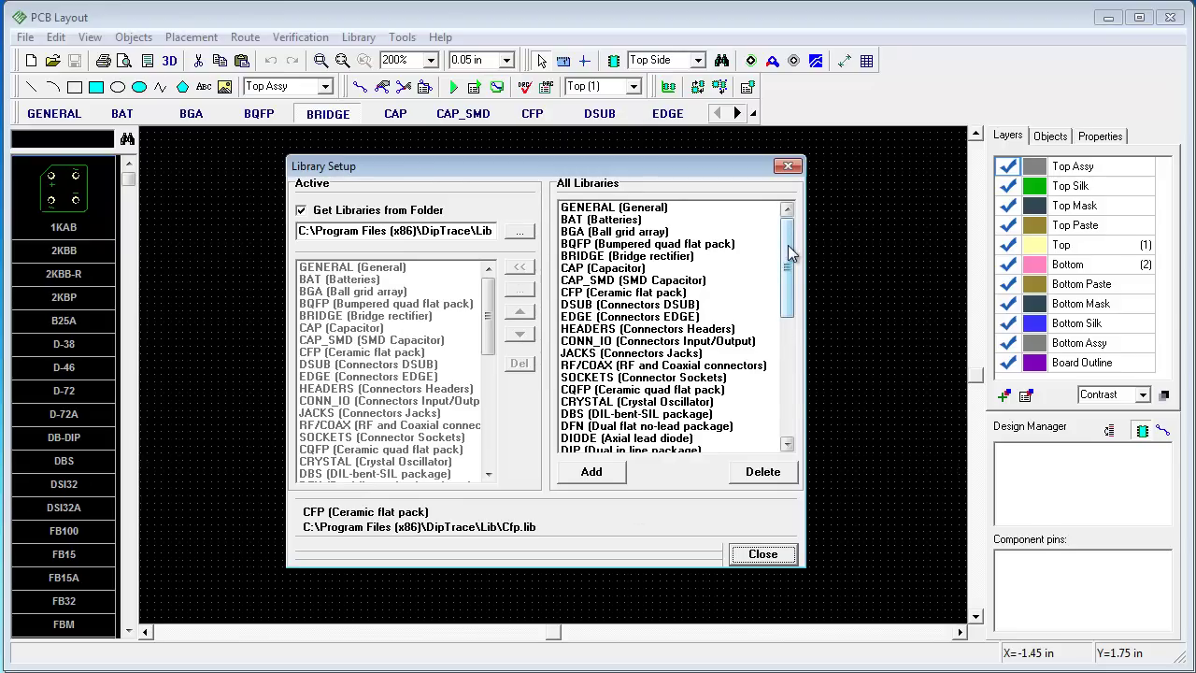
{"action": "mouse_move", "coordinate": [789, 252]}
{"action": "left_mouse_down"}
{"action": "mouse_move", "coordinate": [789, 374]}
{"action": "mouse_move", "coordinate": [784, 273]}
{"action": "left_mouse_up"}
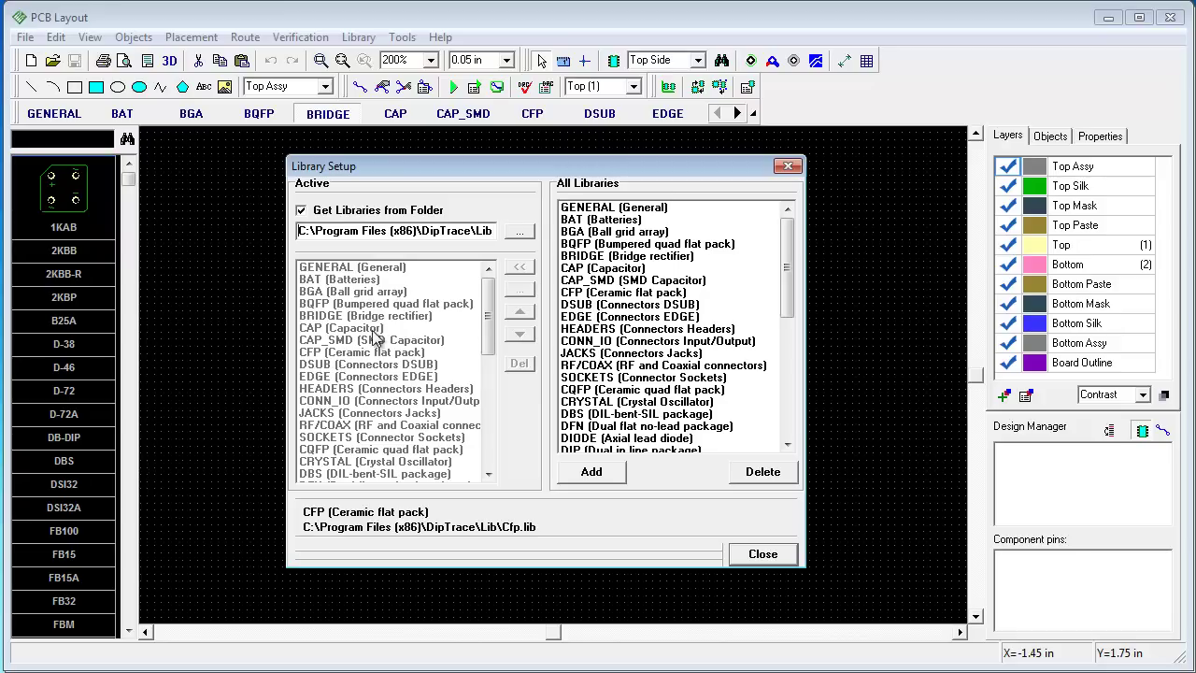
{"action": "left_click", "coordinate": [302, 210]}
{"action": "left_click", "coordinate": [301, 210]}
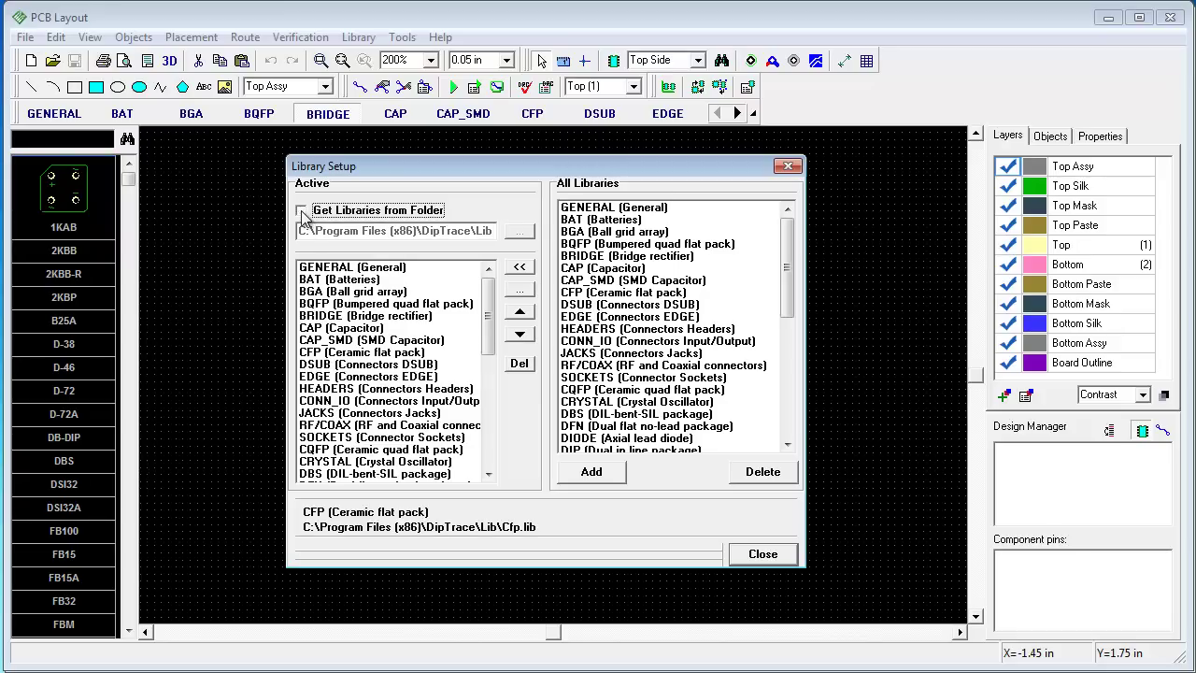
- Add mycaps.lib and mylib1.lib from the My Libraries folder to the active list
{"action": "left_click", "coordinate": [520, 289]}
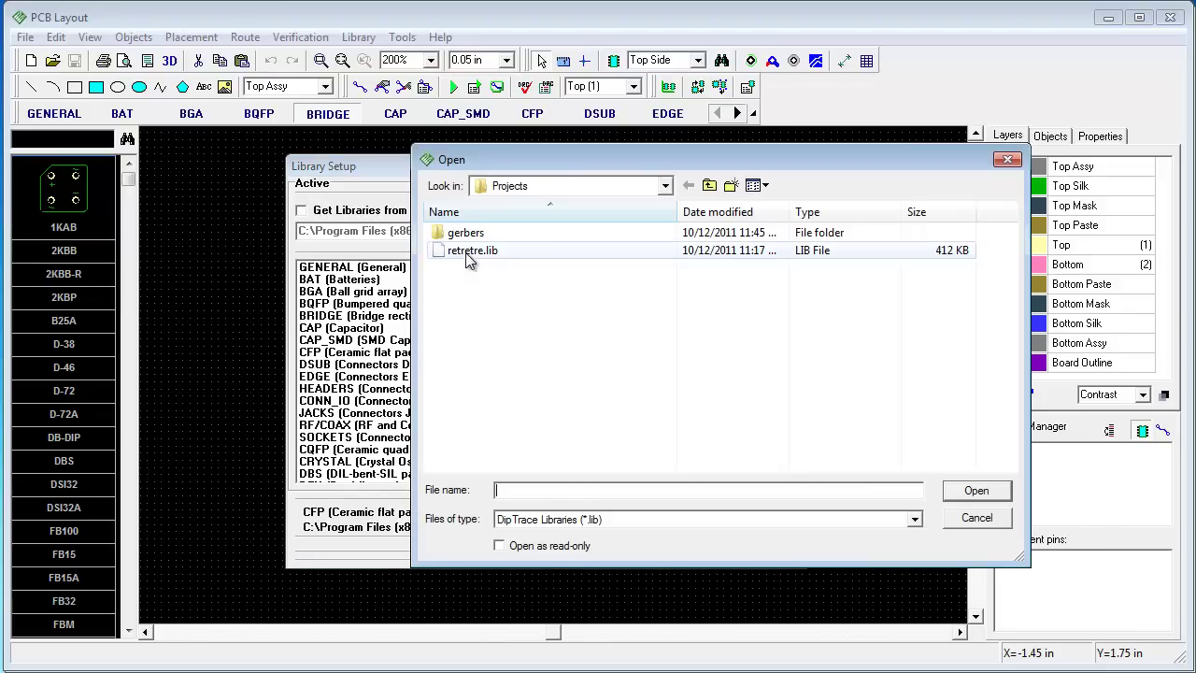
{"action": "left_click", "coordinate": [666, 186]}
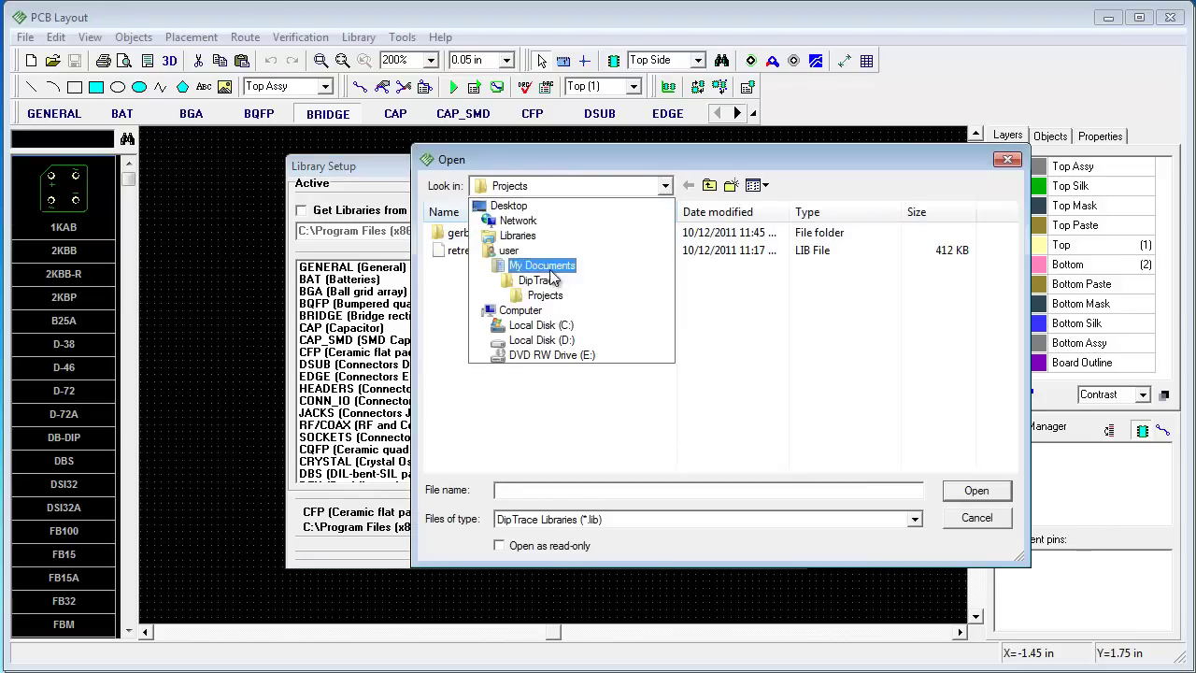
{"action": "left_click", "coordinate": [539, 280]}
{"action": "double_click", "coordinate": [473, 254]}
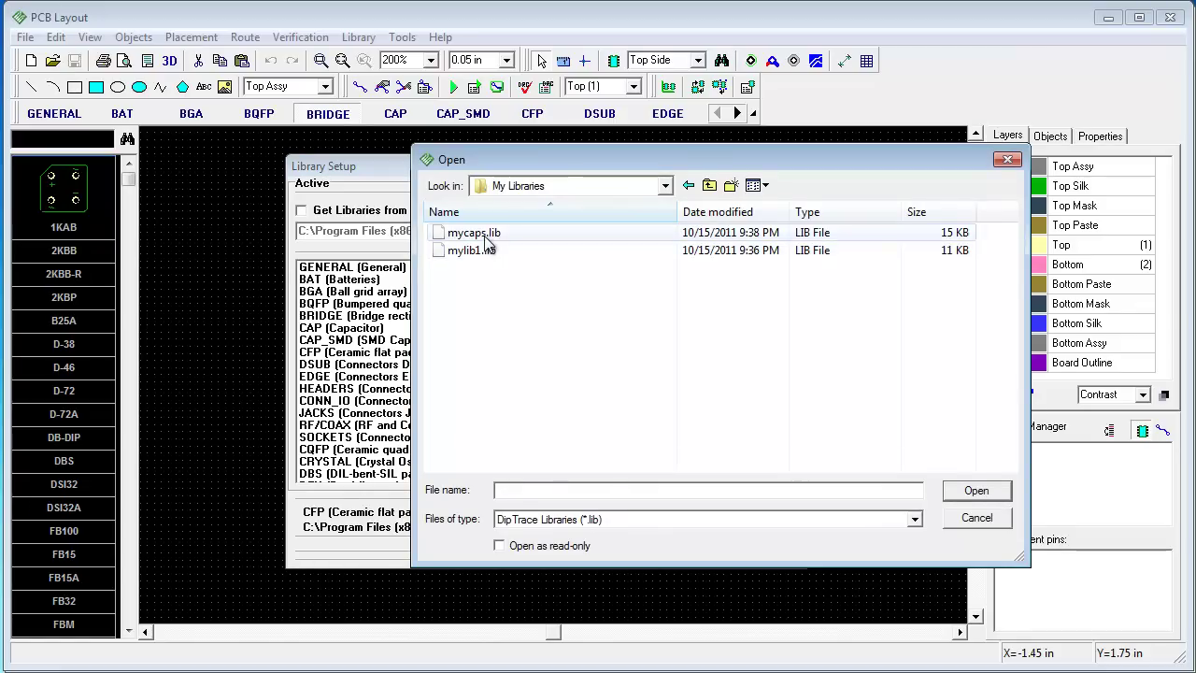
{"action": "left_click", "coordinate": [488, 233]}
{"action": "left_click", "coordinate": [492, 252], "text": "ctrl"}
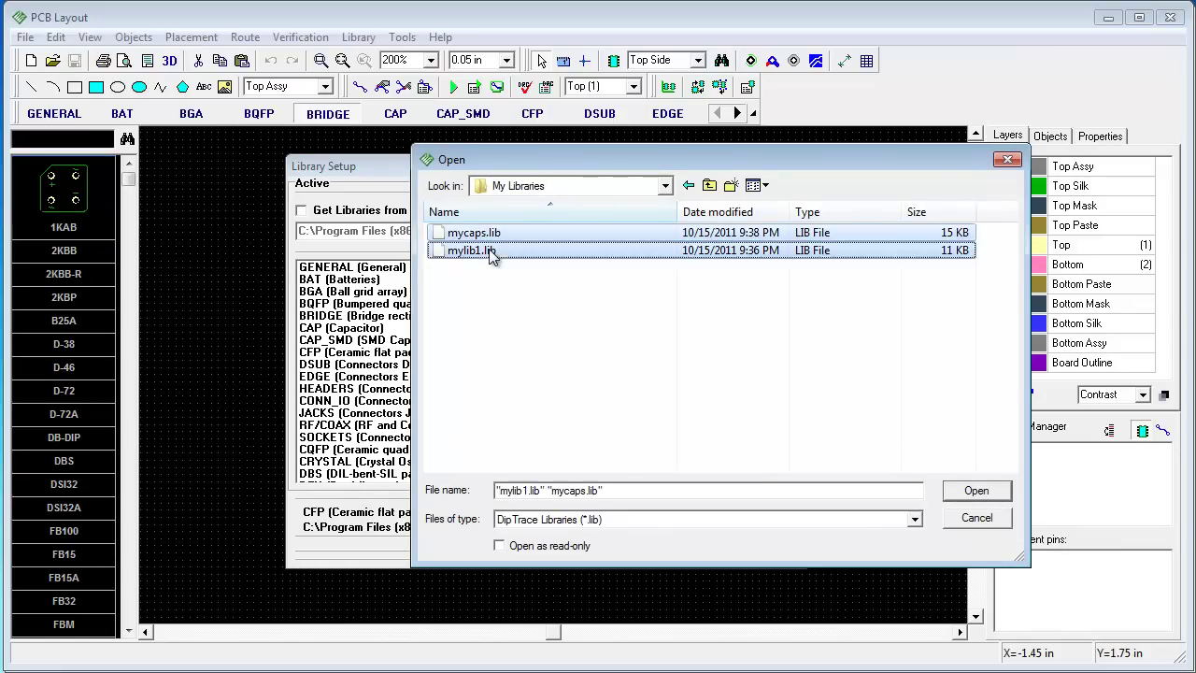
{"action": "left_click", "coordinate": [971, 492]}
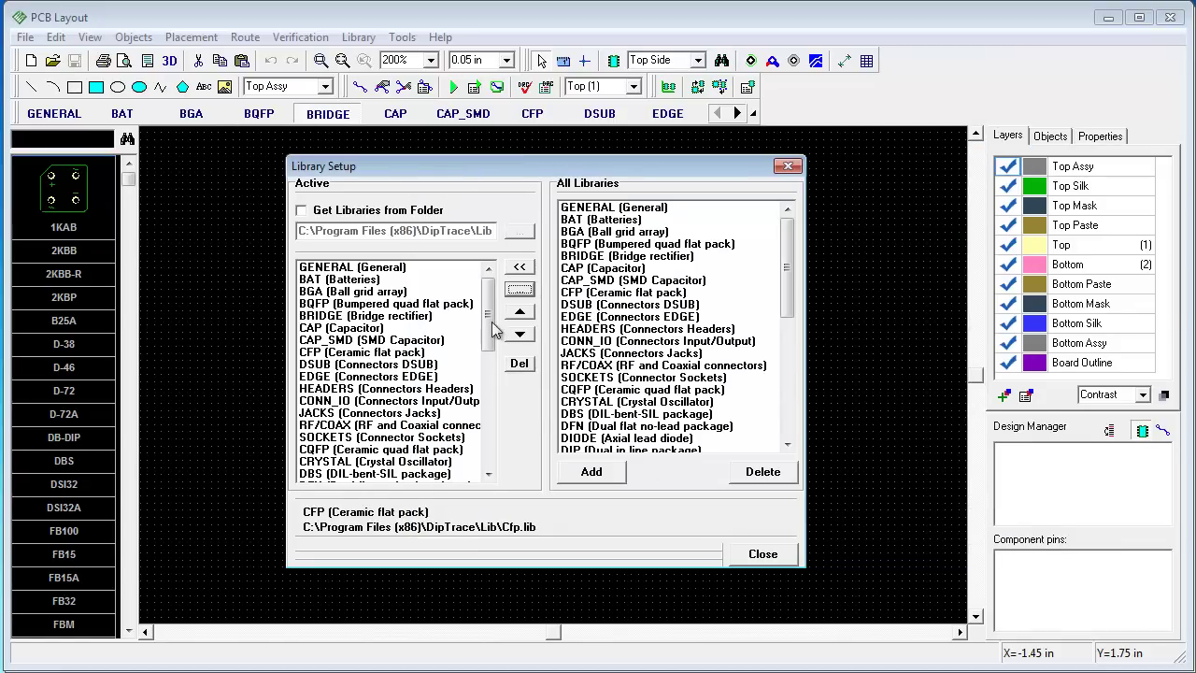
{"action": "left_click_drag", "start_coordinate": [494, 329], "coordinate": [494, 441]}
- Check the MyCAPS and MyLibrary_1 entries, close Library Setup, and show MyLibrary_1's footprints
{"action": "left_click", "coordinate": [407, 464]}
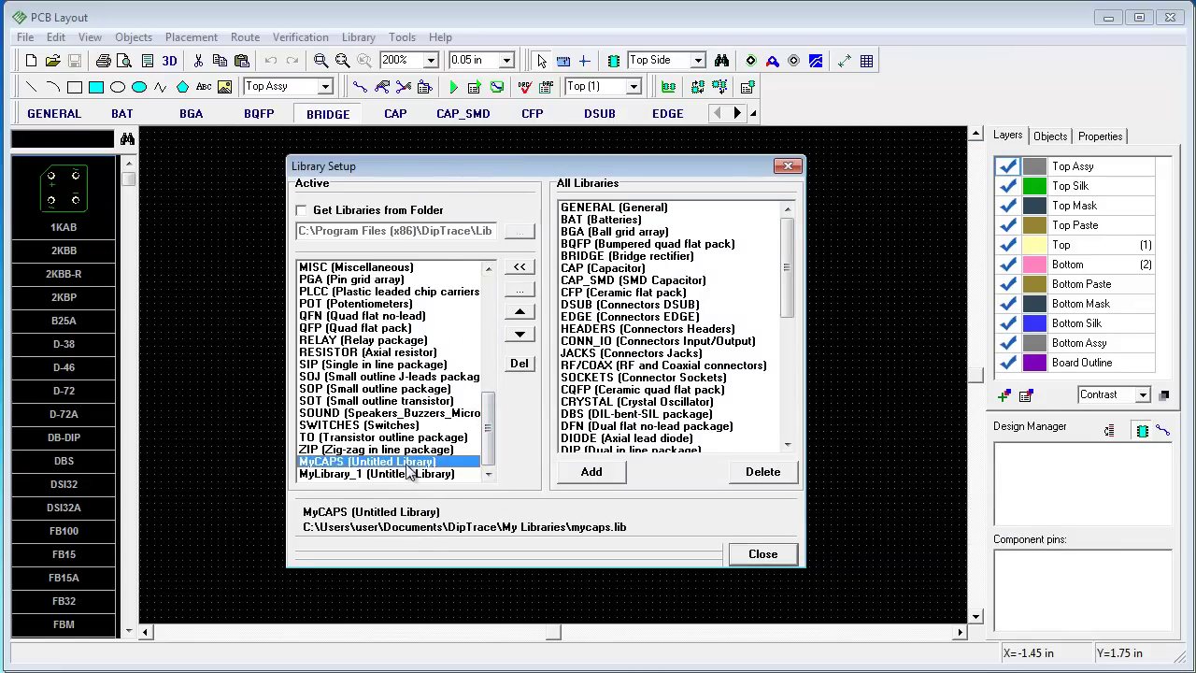
{"action": "left_click", "coordinate": [411, 473]}
{"action": "left_click", "coordinate": [411, 462]}
{"action": "left_click", "coordinate": [762, 554]}
{"action": "left_click", "coordinate": [752, 113]}
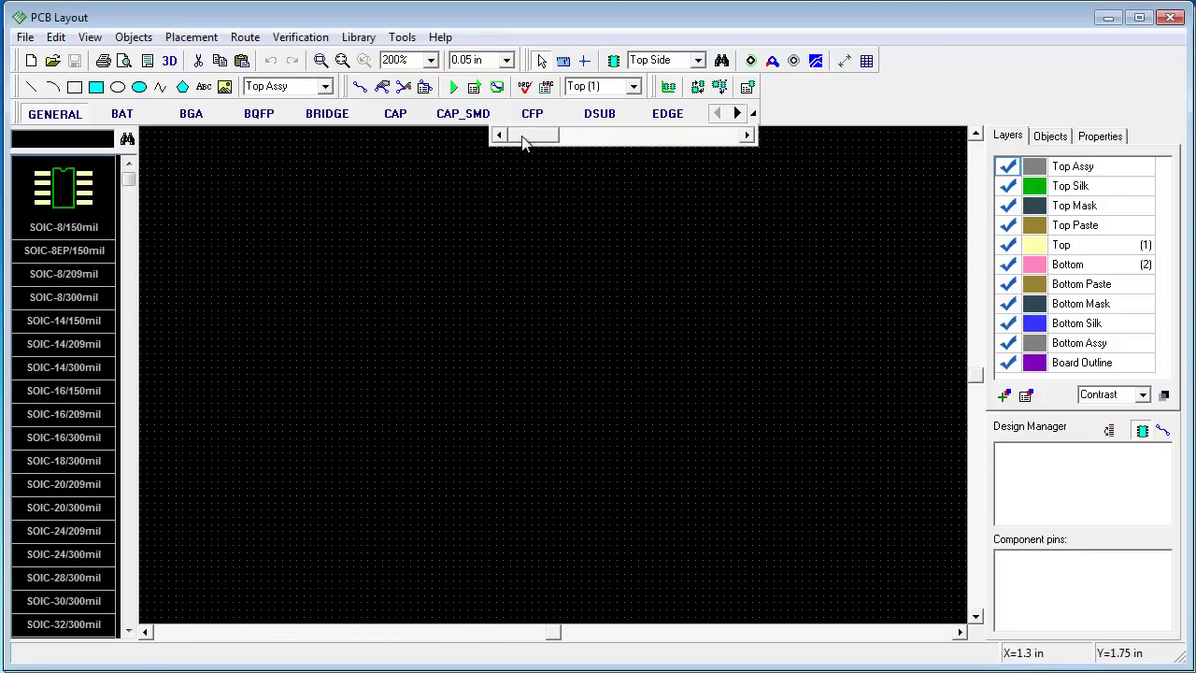
{"action": "left_click_drag", "start_coordinate": [523, 138], "coordinate": [719, 140]}
{"action": "left_click", "coordinate": [600, 113]}
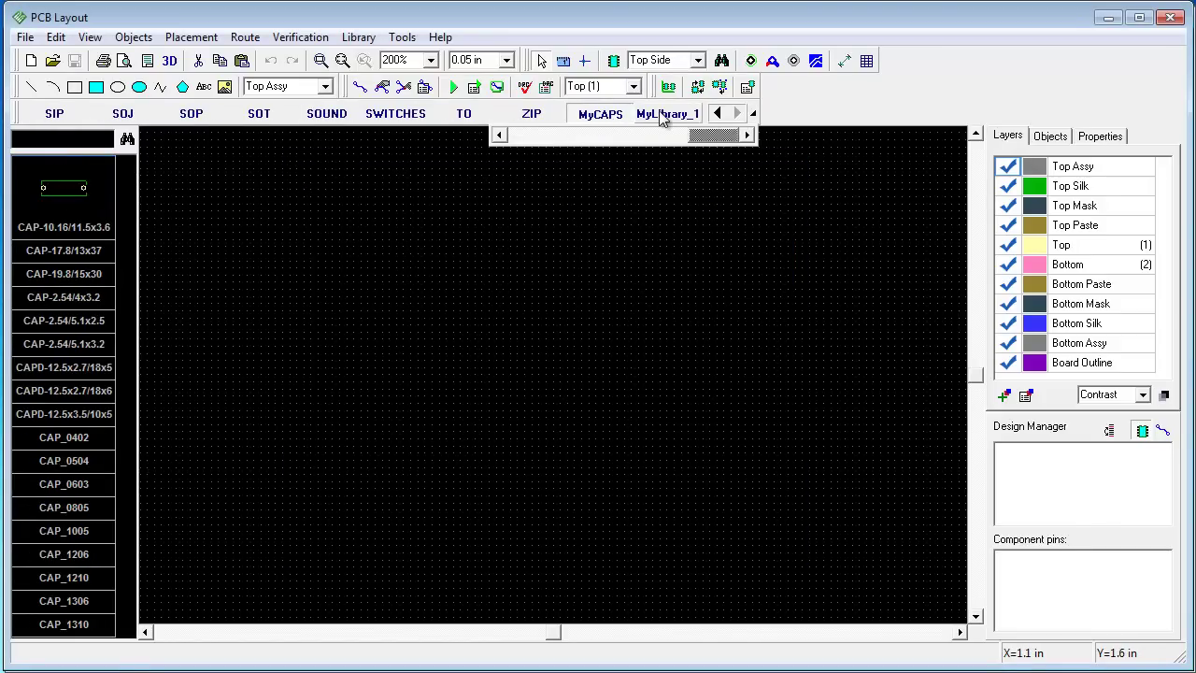
{"action": "left_click", "coordinate": [662, 114]}
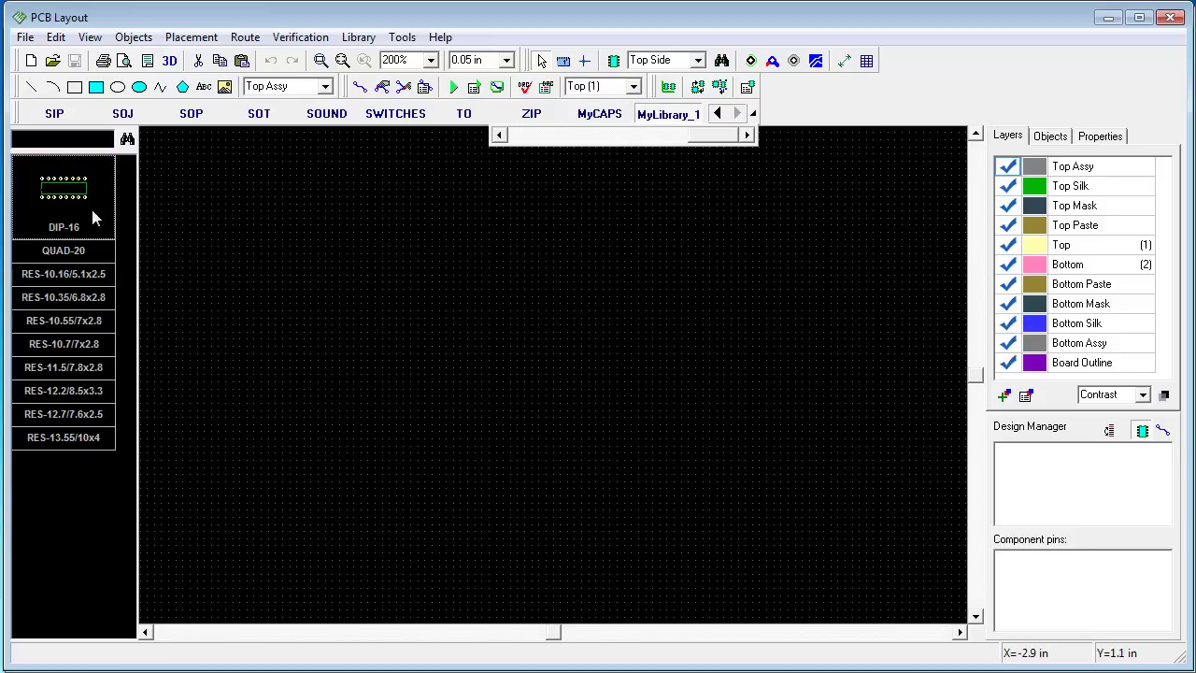
- Place a DIP-16 as U1 and four QUAD-20 footprints as U2–U5
{"action": "left_click", "coordinate": [303, 289]}
{"action": "left_click", "coordinate": [63, 251]}
{"action": "left_click", "coordinate": [313, 415]}
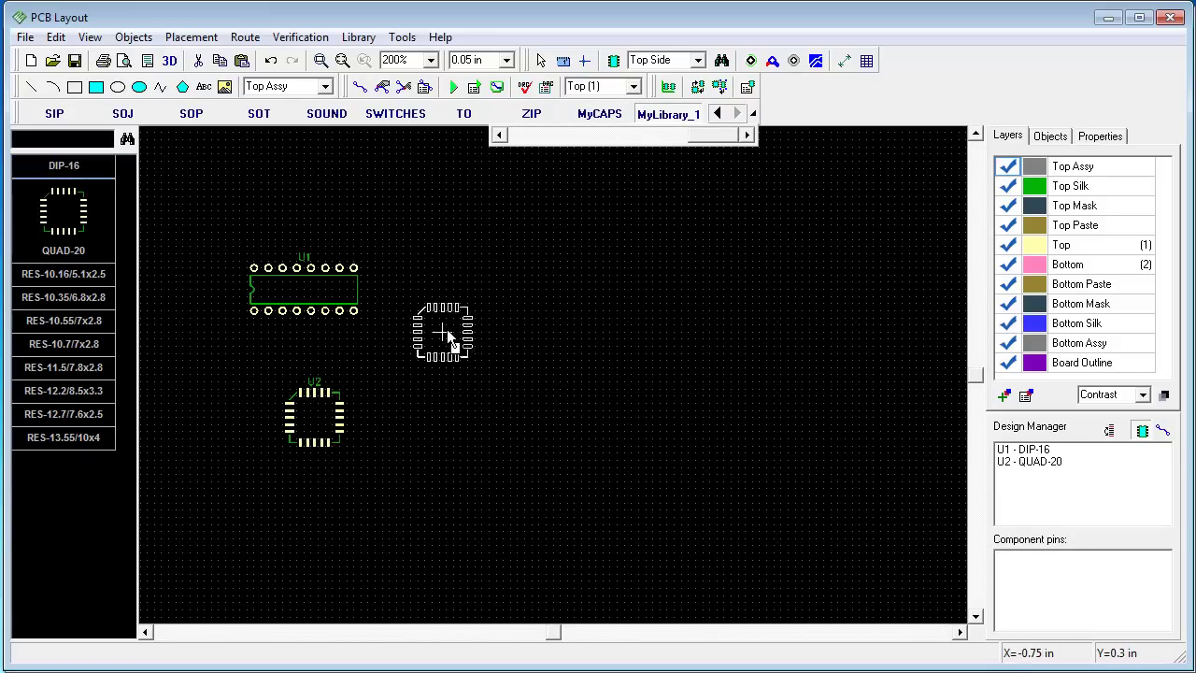
{"action": "left_click", "coordinate": [448, 333]}
{"action": "left_click", "coordinate": [478, 189]}
{"action": "left_click", "coordinate": [545, 348]}
{"action": "key", "text": "Escape"}
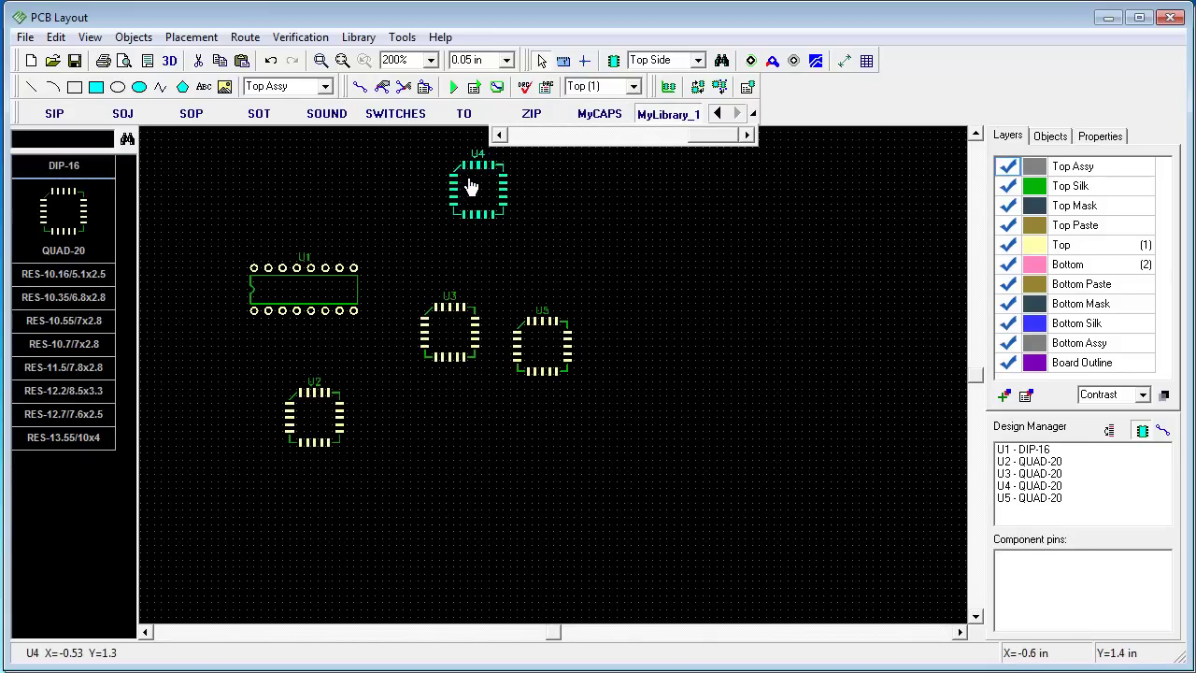
- Move U4 down-left so it sits above U3
{"action": "left_click_drag", "start_coordinate": [471, 187], "coordinate": [436, 221]}
{"action": "left_click", "coordinate": [569, 205]}
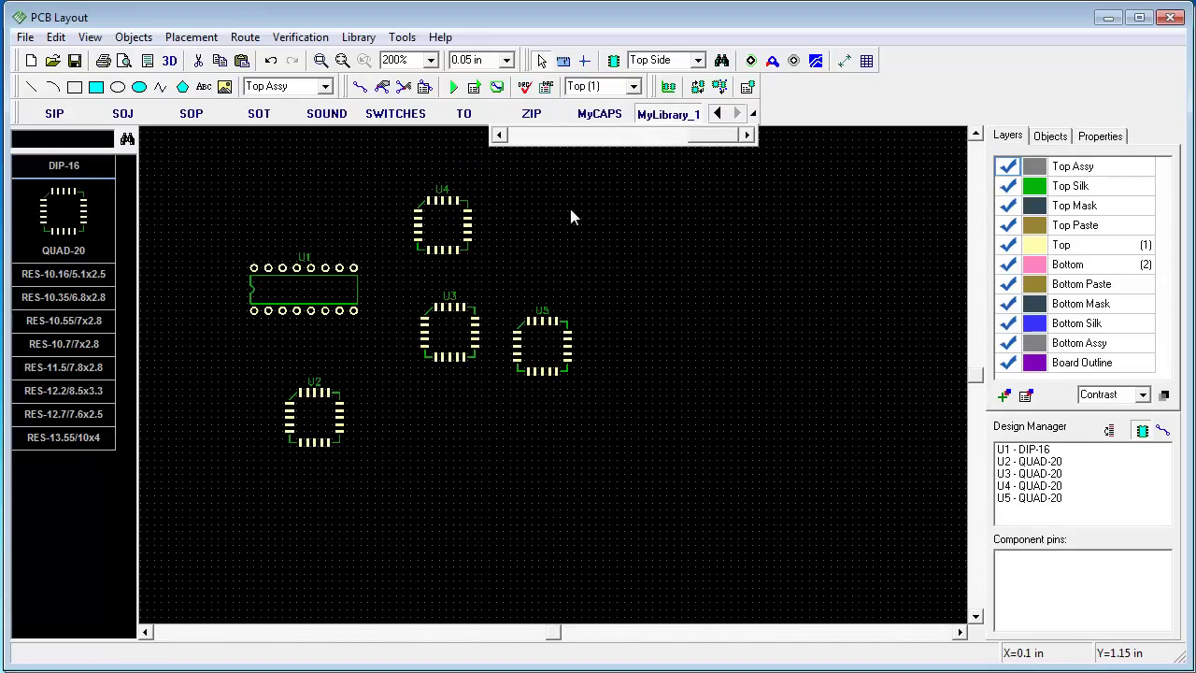
{"action": "left_click_drag", "start_coordinate": [696, 140], "coordinate": [505, 139]}
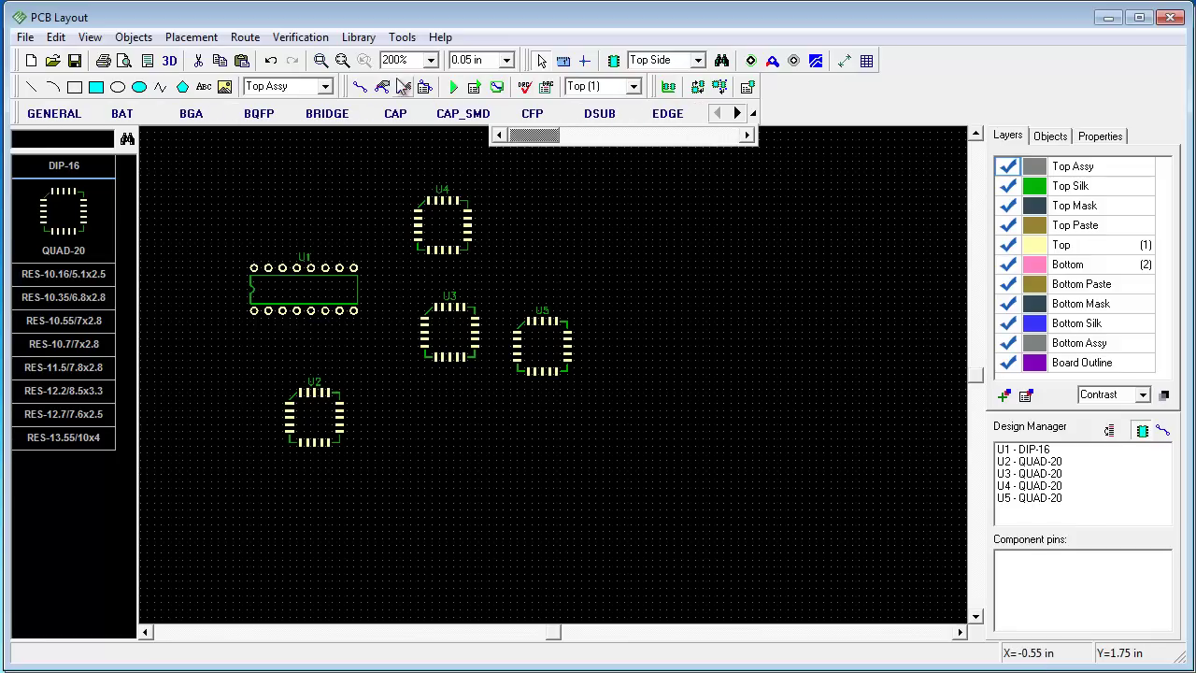
- In Library Setup, remove all standard libraries from GENERAL to ZIP from the active list
{"action": "left_click", "coordinate": [357, 37]}
{"action": "left_click", "coordinate": [378, 58]}
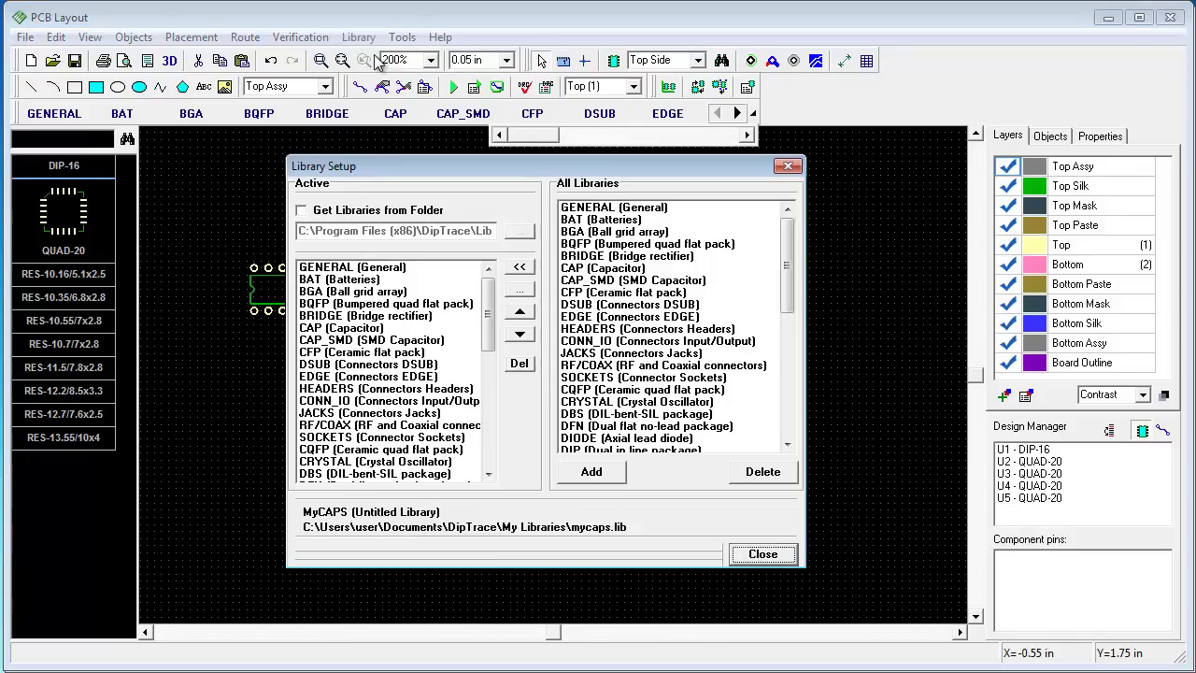
{"action": "left_click", "coordinate": [379, 269]}
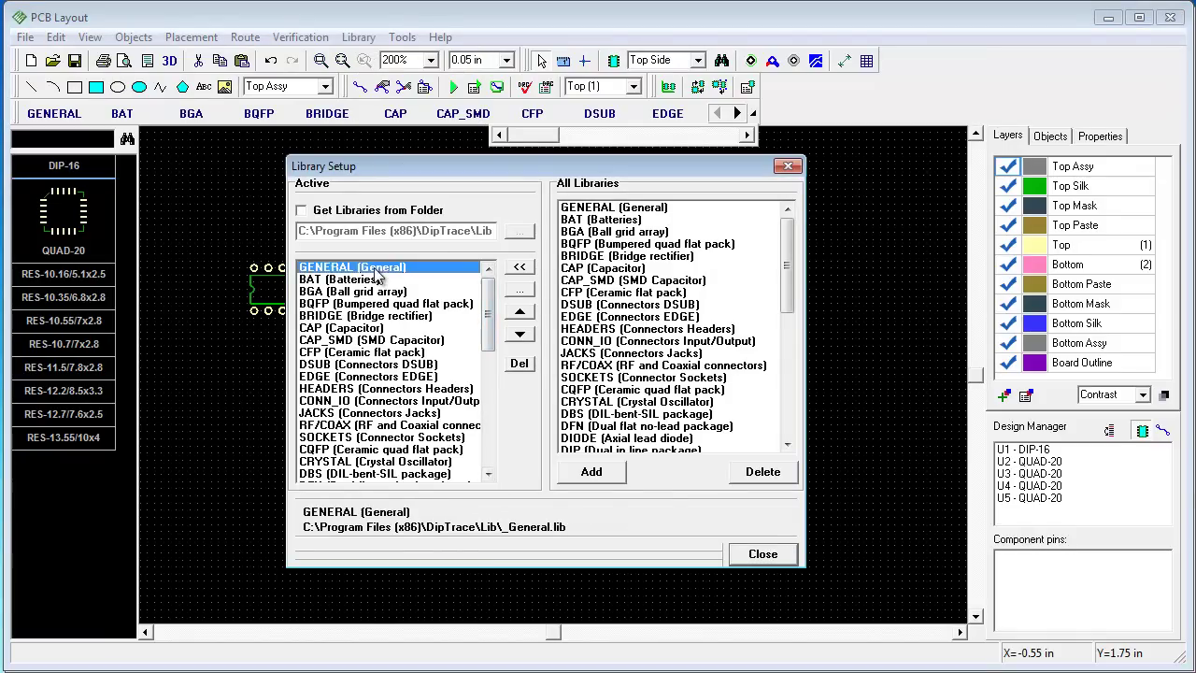
{"action": "left_click_drag", "start_coordinate": [491, 315], "coordinate": [498, 467]}
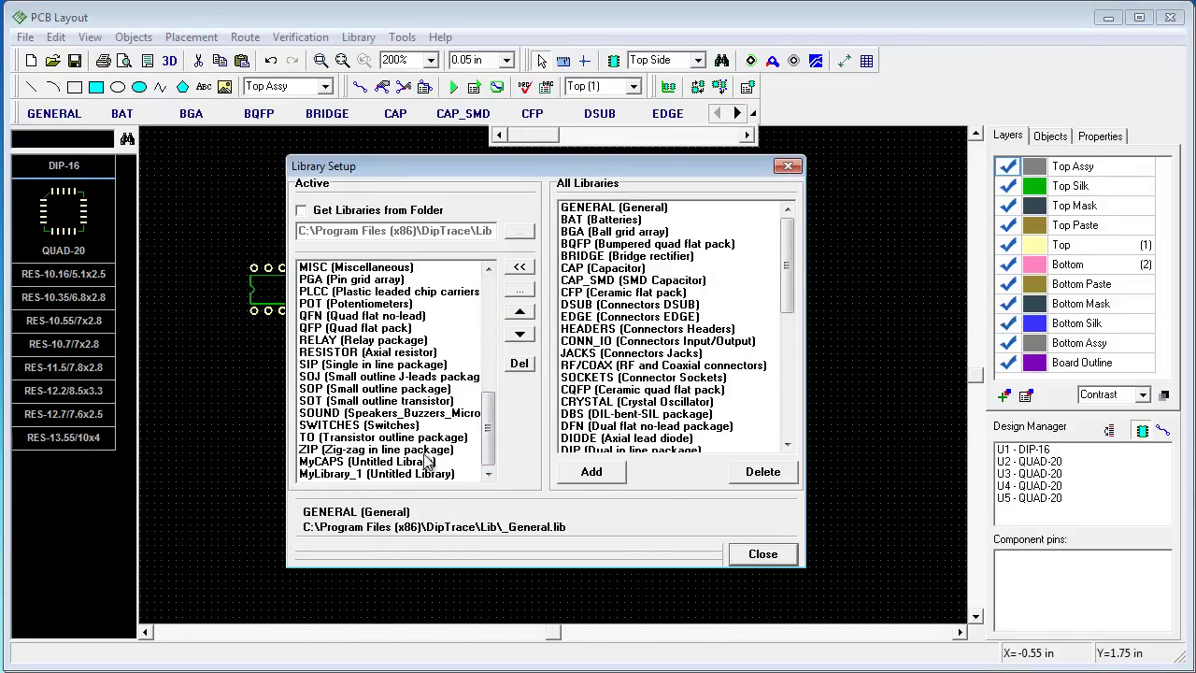
{"action": "left_click", "coordinate": [387, 450], "text": "shift"}
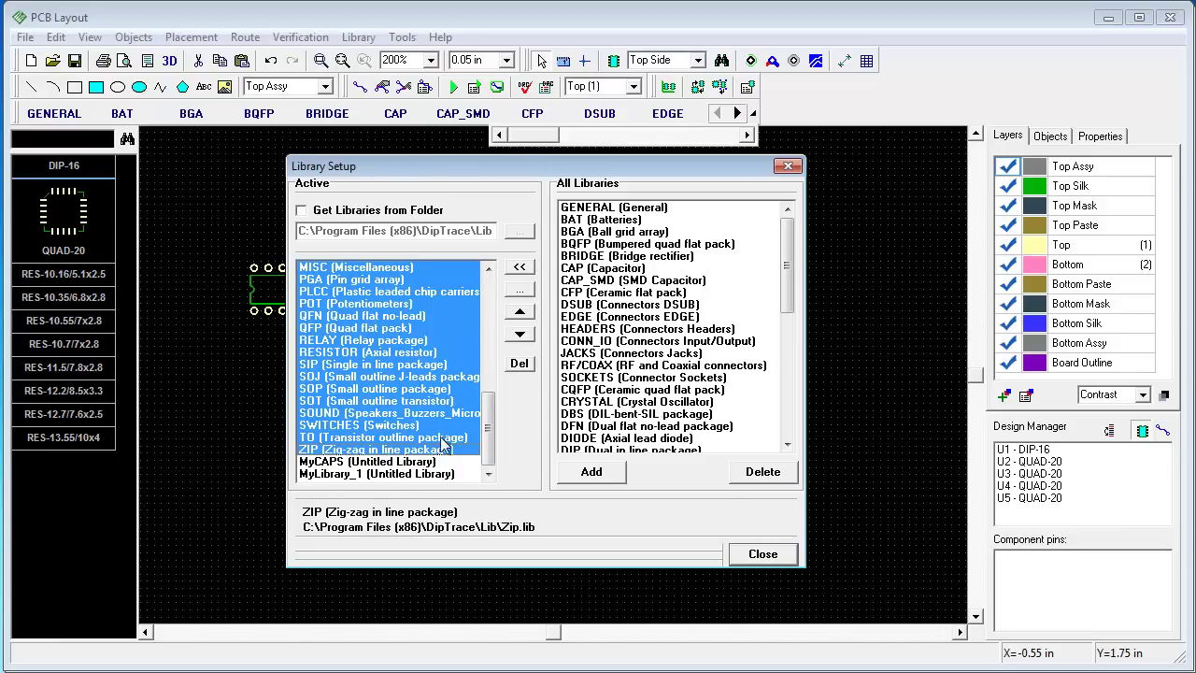
{"action": "left_click", "coordinate": [520, 362]}
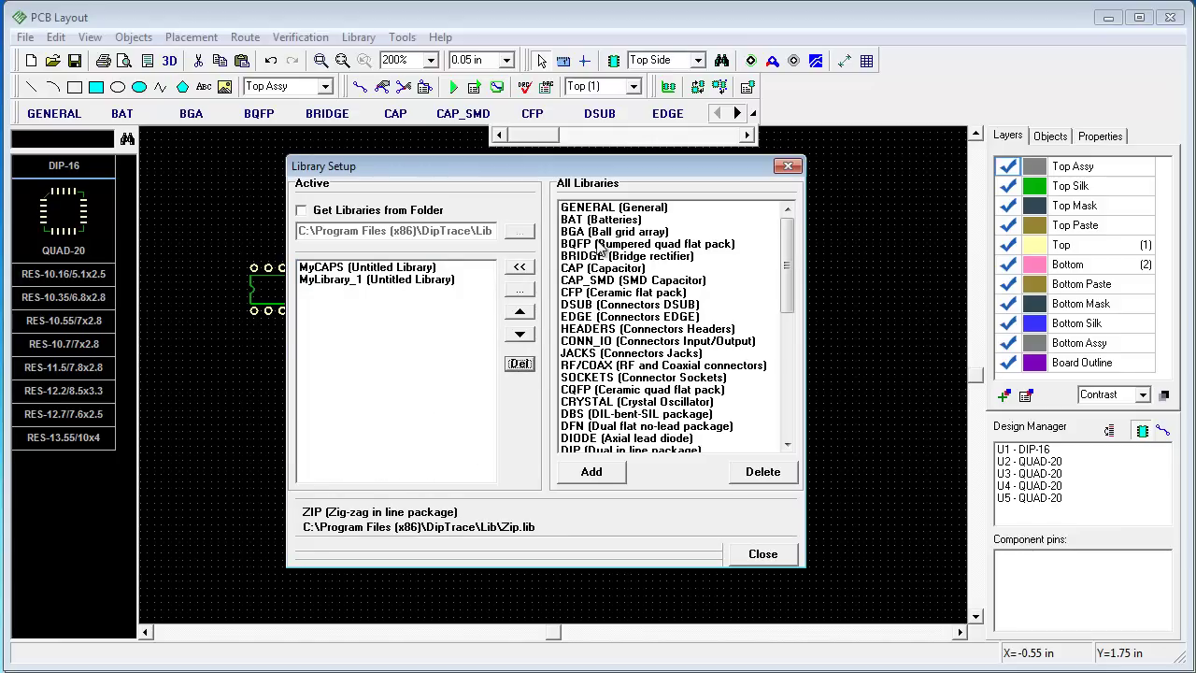
- Add GENERAL, BQFP, CAP, CAP_SMD, CONN_IO and JACKS back to the active list and close
{"action": "left_click", "coordinate": [604, 208]}
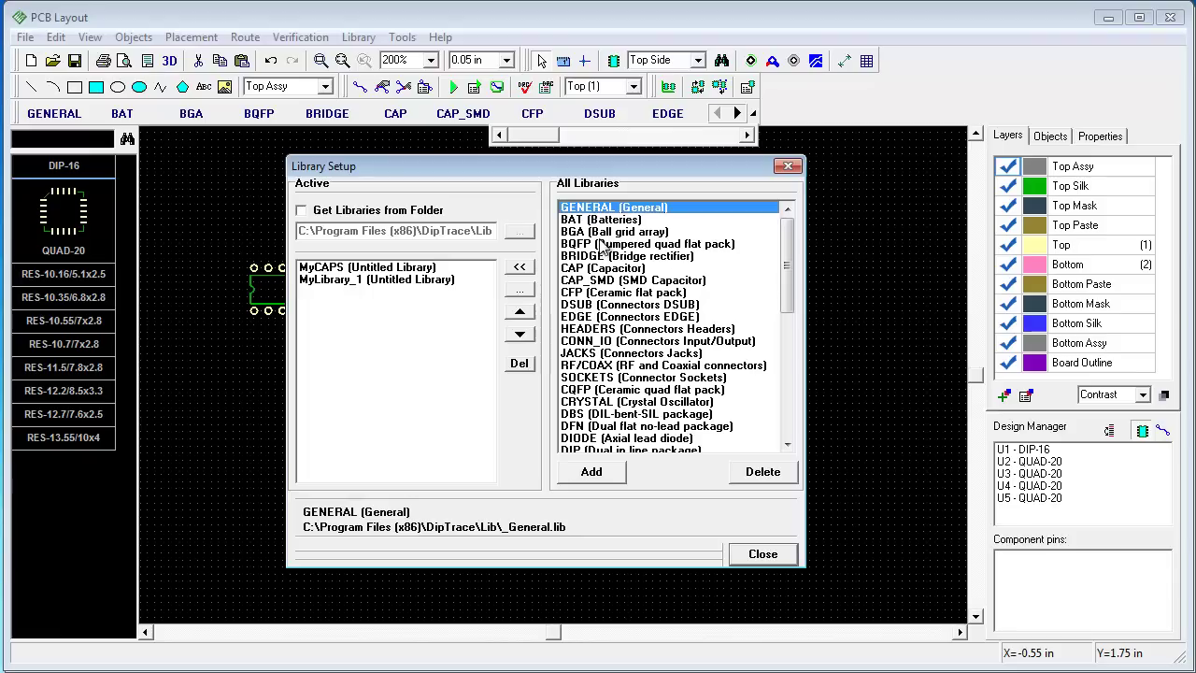
{"action": "left_click", "coordinate": [601, 244], "text": "ctrl"}
{"action": "left_click", "coordinate": [602, 280], "text": "ctrl"}
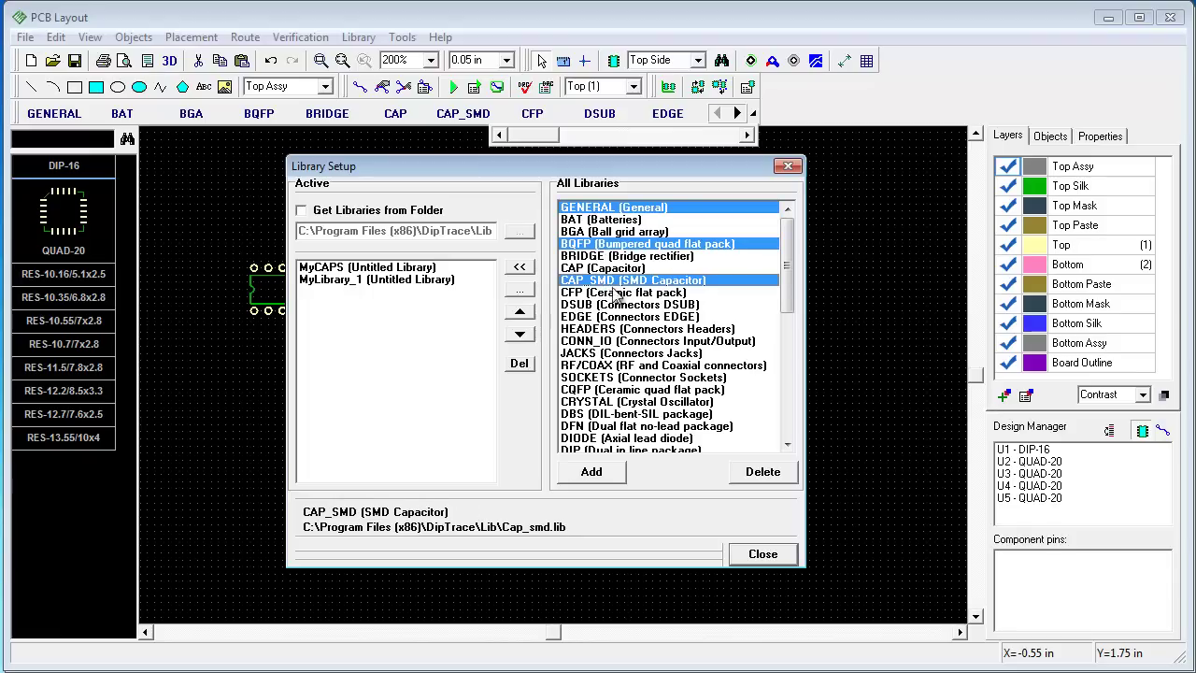
{"action": "left_click", "coordinate": [613, 269], "text": "ctrl"}
{"action": "left_click", "coordinate": [600, 340], "text": "ctrl"}
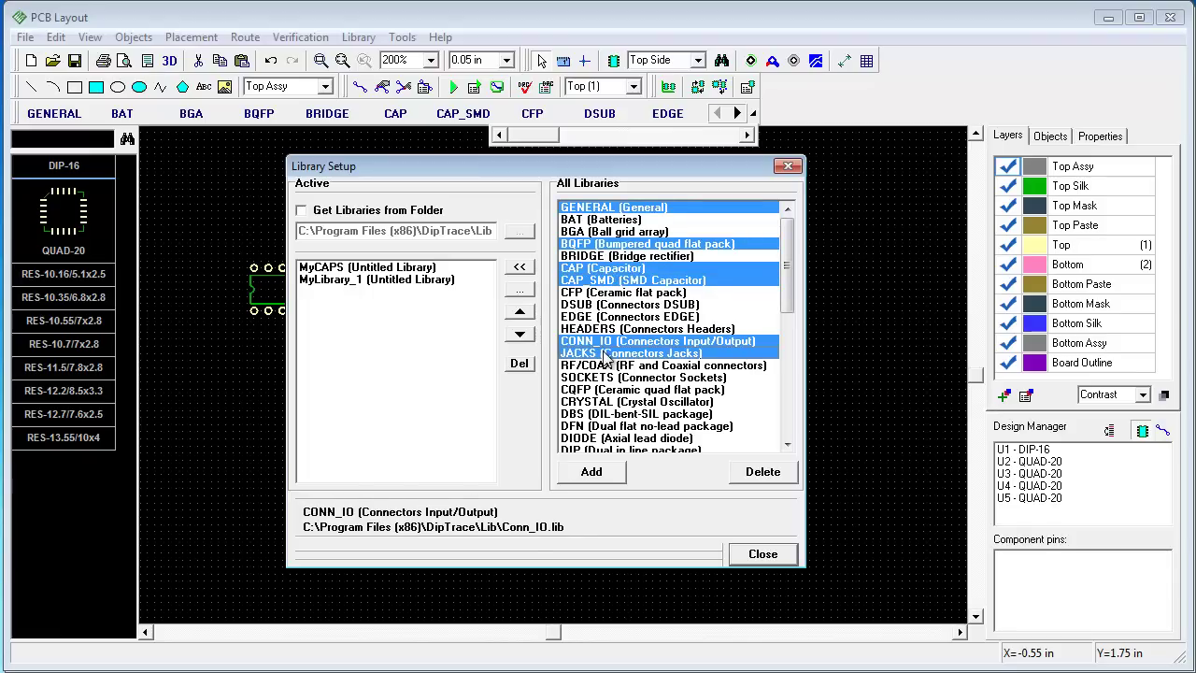
{"action": "left_click", "coordinate": [604, 353], "text": "ctrl"}
{"action": "left_click", "coordinate": [520, 267]}
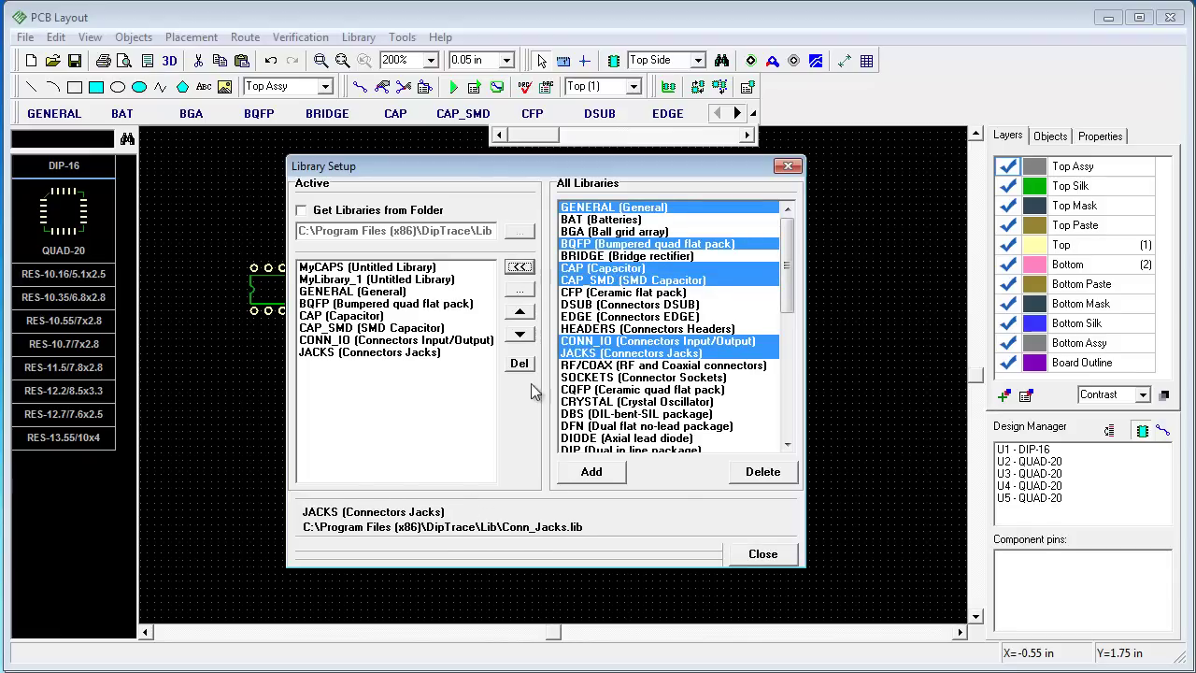
{"action": "left_click", "coordinate": [760, 555]}
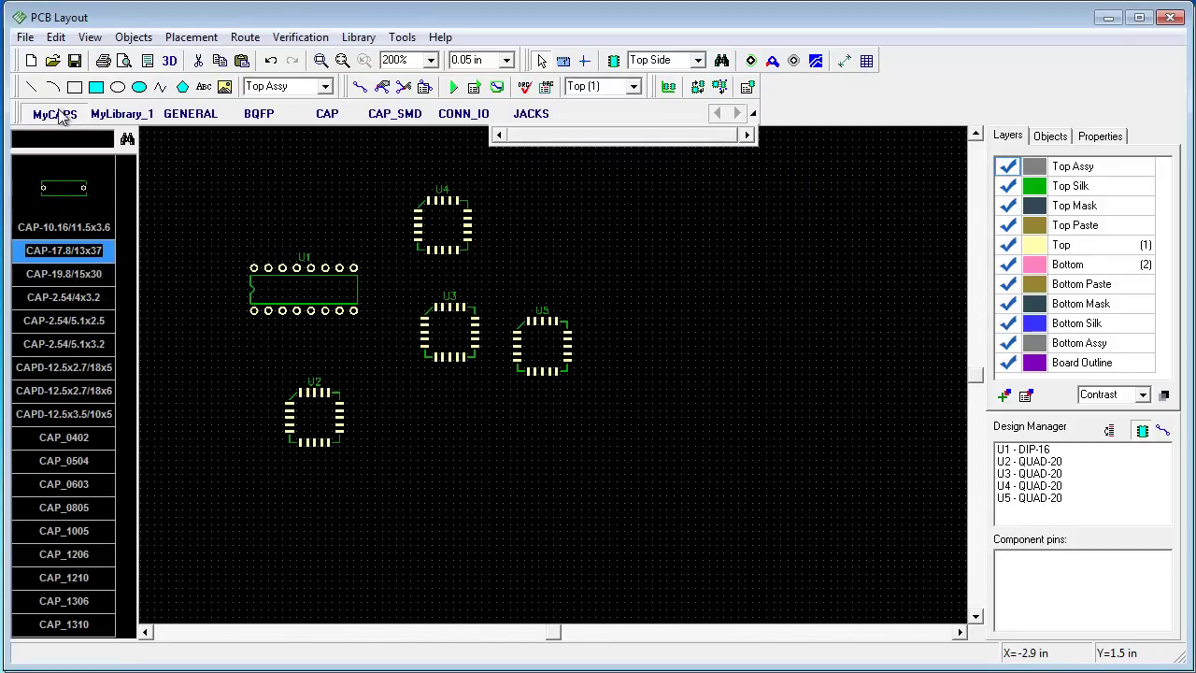
{"action": "left_click", "coordinate": [190, 113]}
{"action": "left_click", "coordinate": [260, 113]}
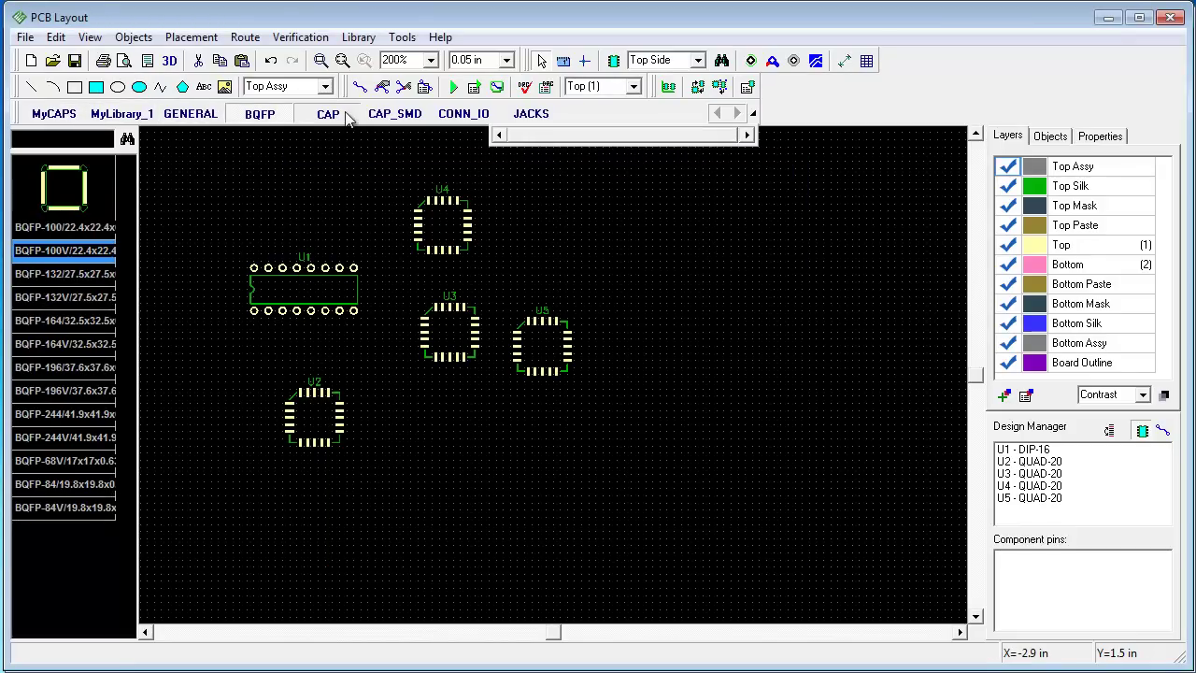
{"action": "left_click", "coordinate": [327, 113]}
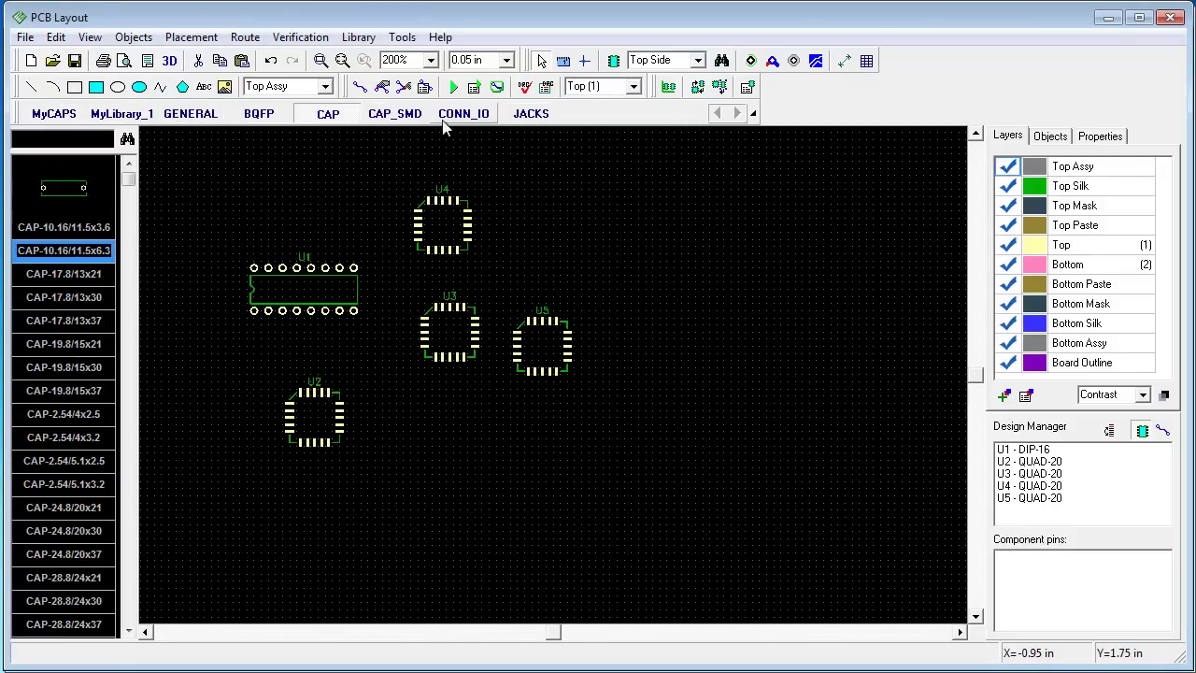
{"action": "left_click", "coordinate": [260, 114]}
{"action": "left_click", "coordinate": [122, 113]}
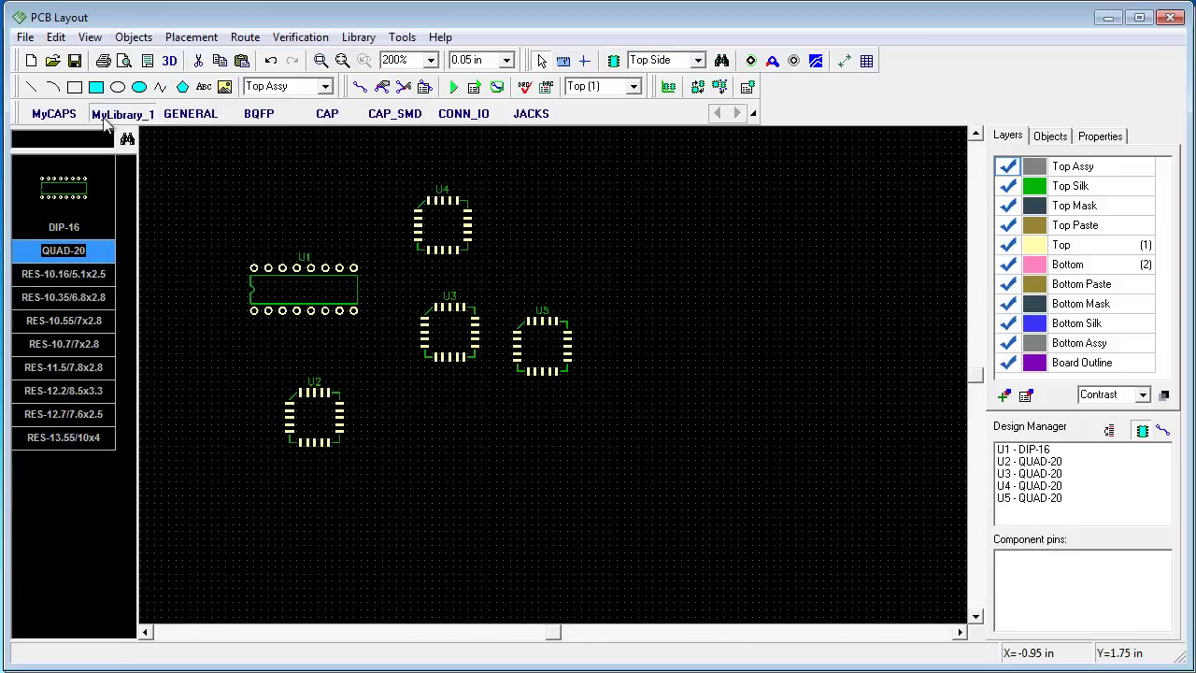
{"action": "left_click", "coordinate": [54, 113]}
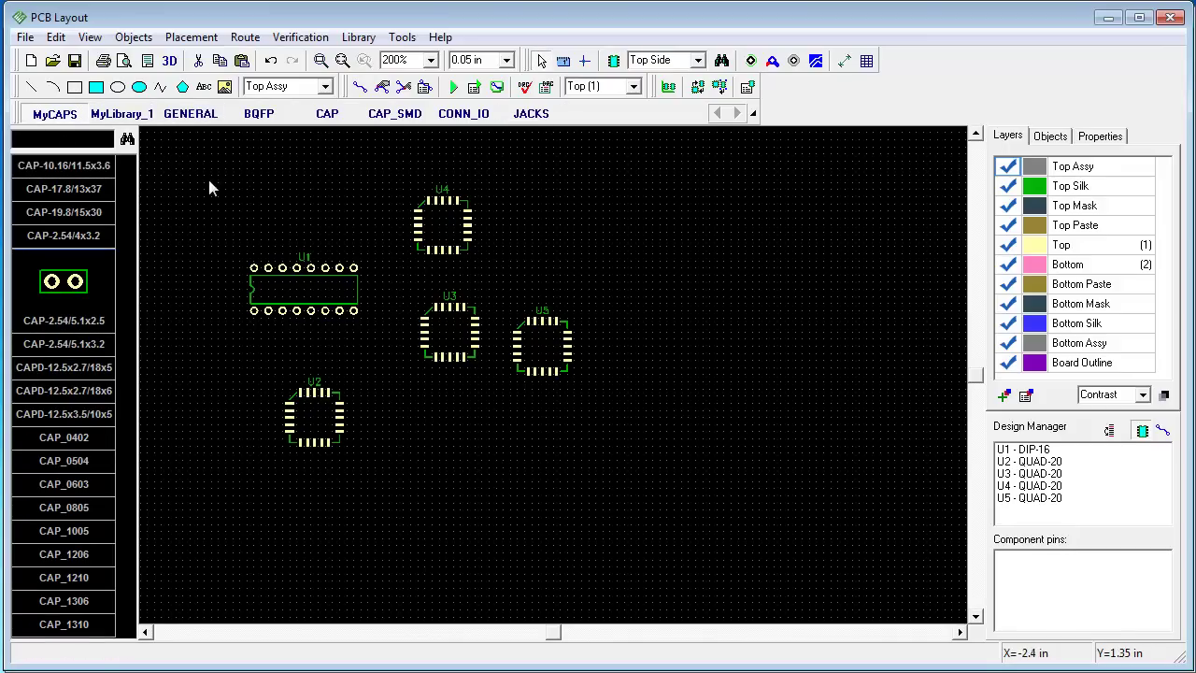
{"action": "left_click_drag", "start_coordinate": [208, 177], "coordinate": [596, 469]}
- Deselect all components and look through the Cap_Nets, Connectors and Con_Sch libraries
{"action": "left_click", "coordinate": [641, 346]}
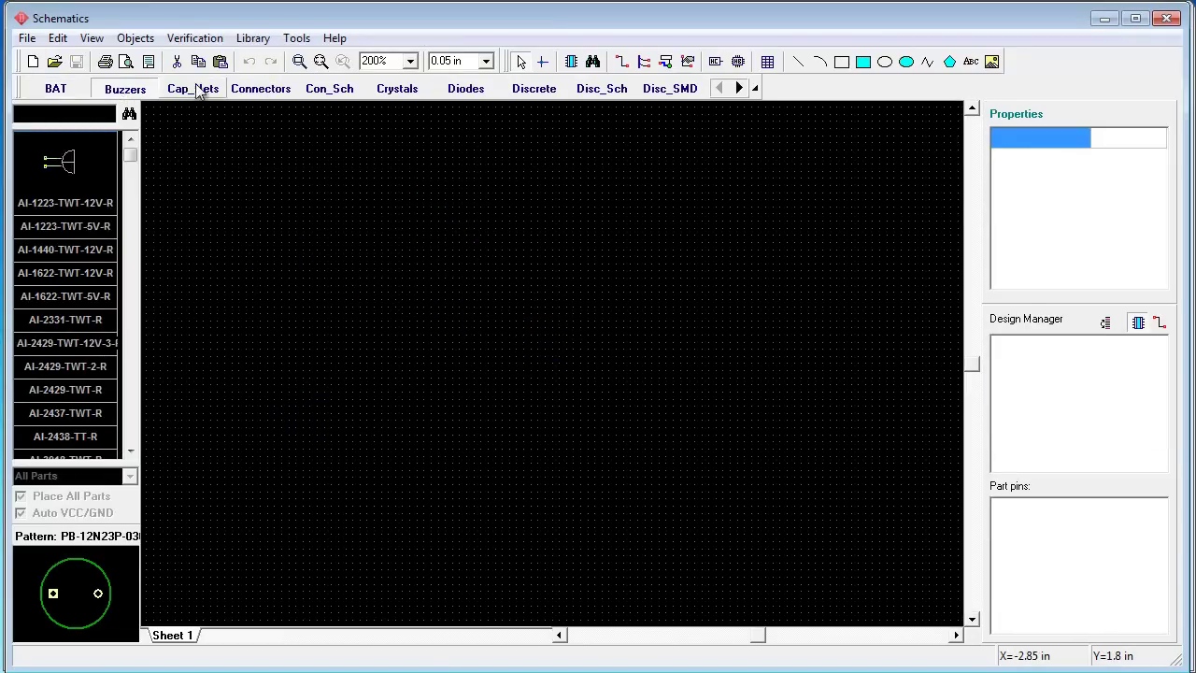
{"action": "left_click", "coordinate": [198, 91]}
{"action": "left_click", "coordinate": [260, 89]}
{"action": "left_click", "coordinate": [322, 88]}
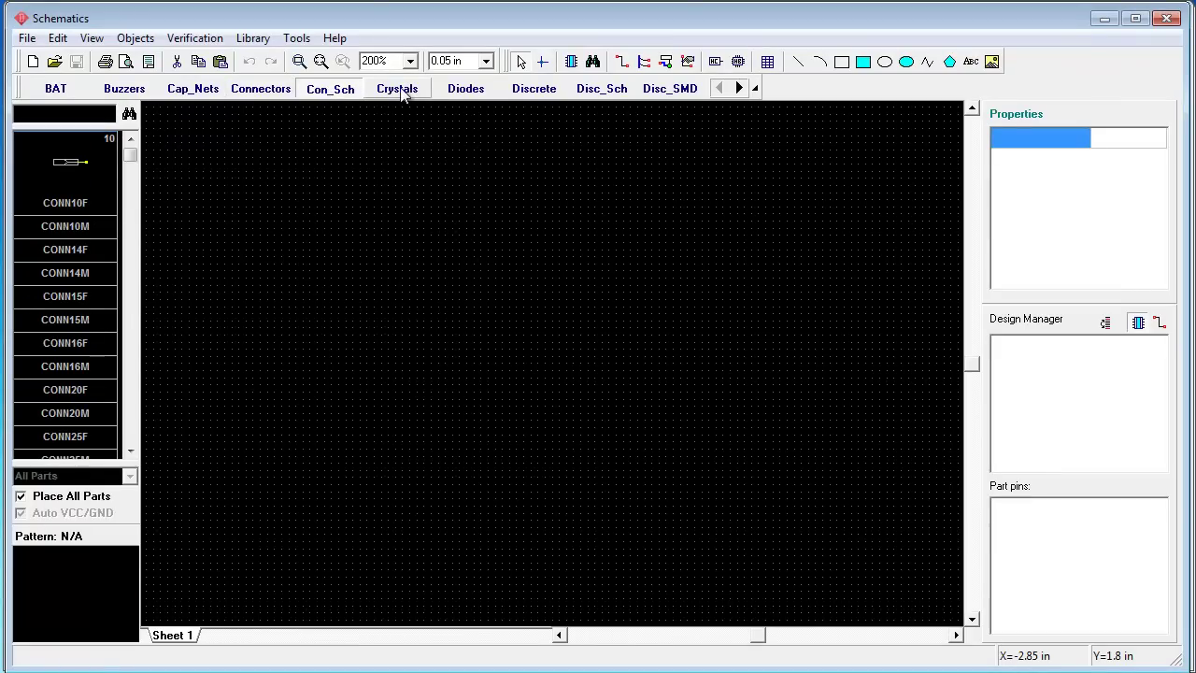
- Open Library Setup and turn off Get Libraries from Folder
{"action": "left_click", "coordinate": [256, 41]}
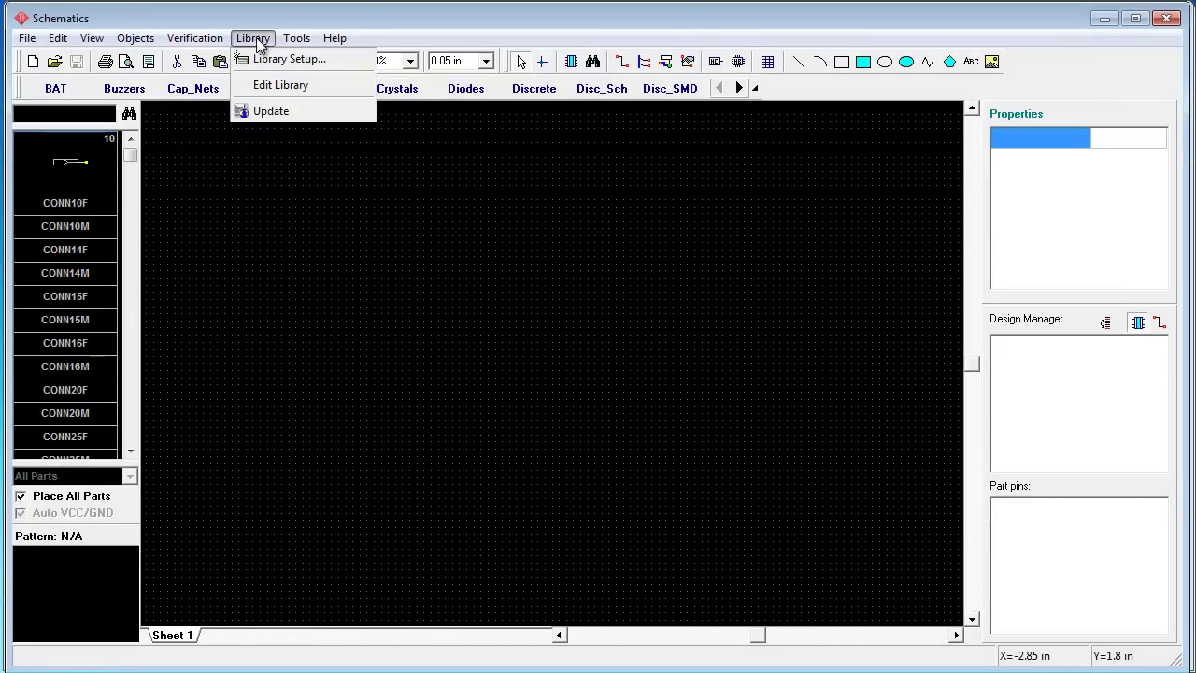
{"action": "left_click", "coordinate": [271, 59]}
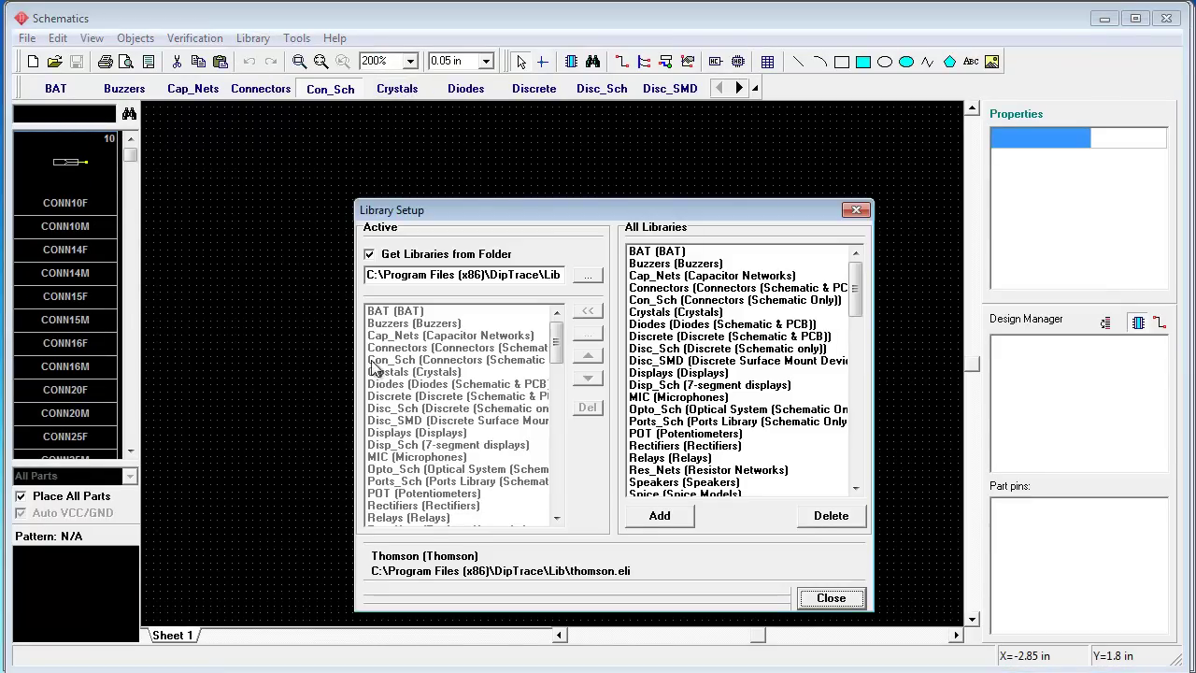
{"action": "left_click", "coordinate": [370, 254]}
{"action": "left_click", "coordinate": [370, 257]}
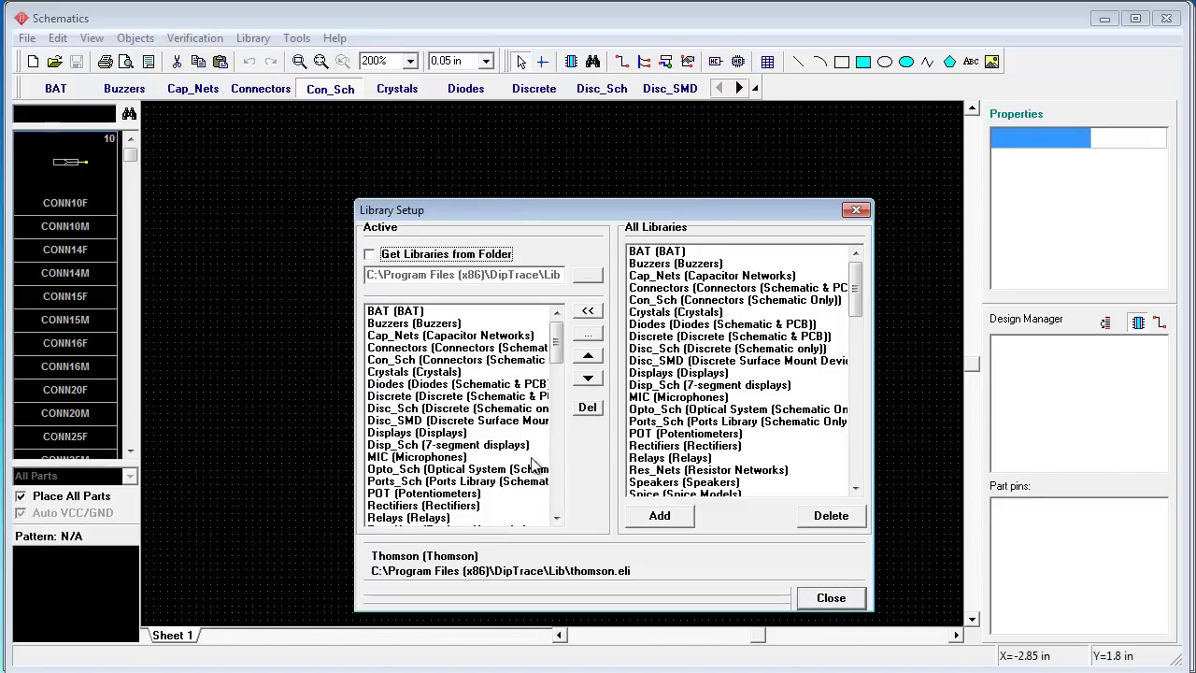
- Load mycomps.eli into the active libraries, verify the MyComps entry, and close Library Setup
{"action": "left_click", "coordinate": [587, 334]}
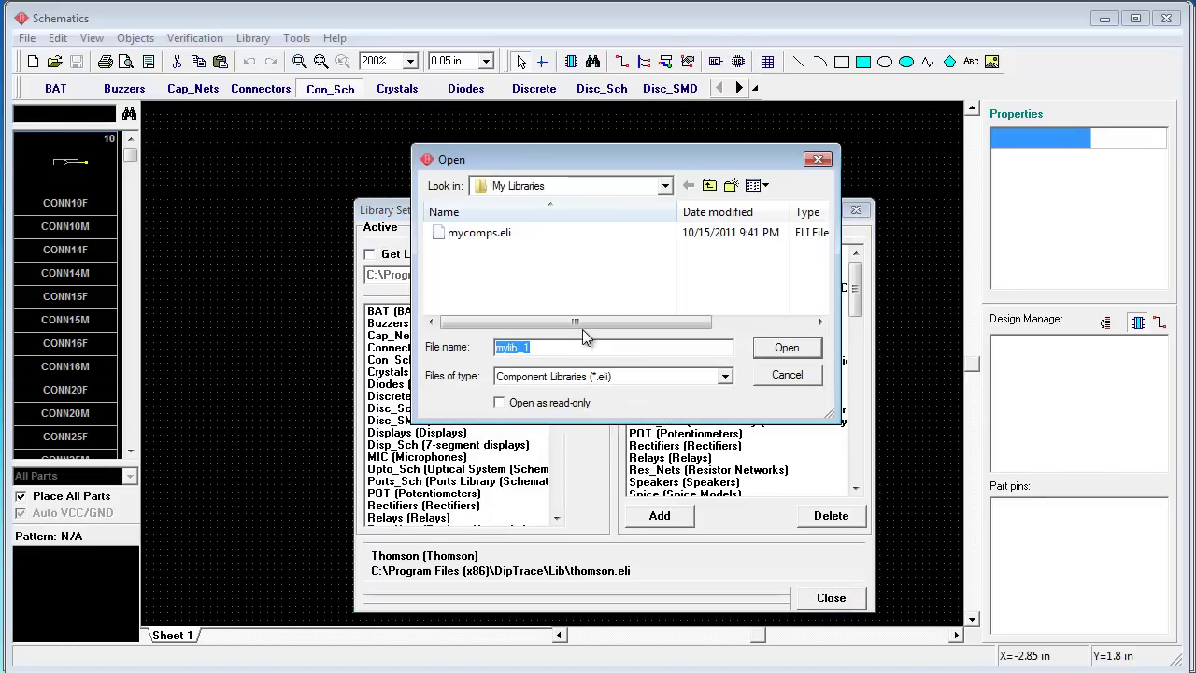
{"action": "left_click", "coordinate": [469, 235]}
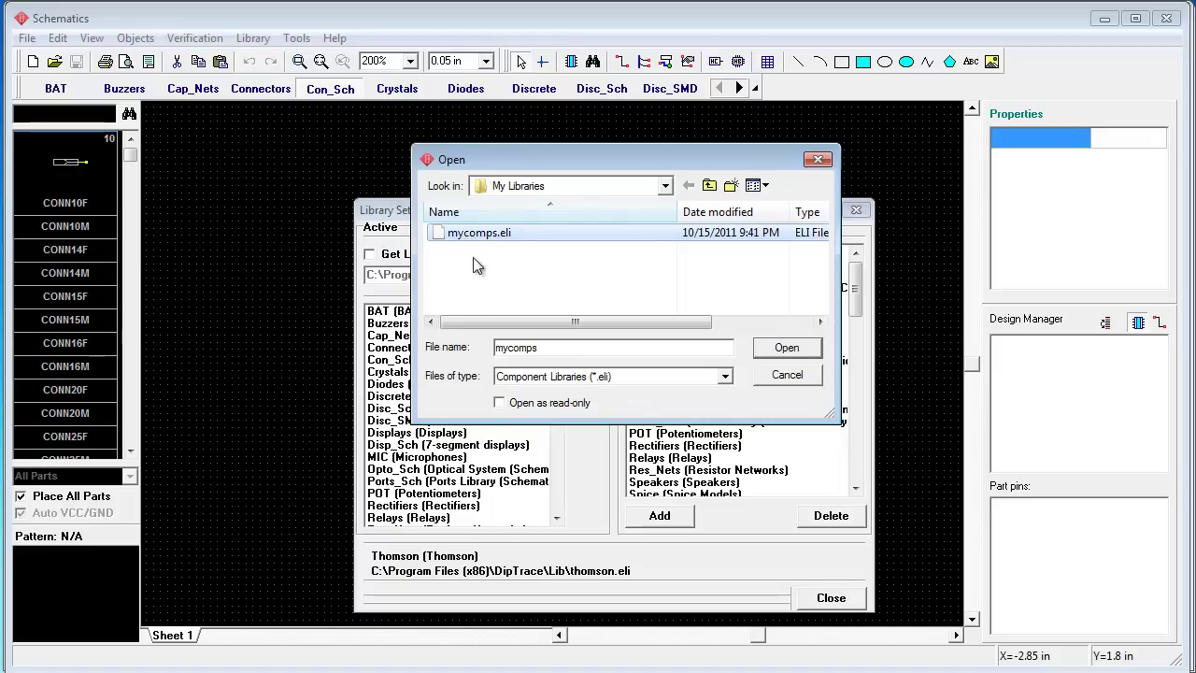
{"action": "left_click", "coordinate": [786, 348]}
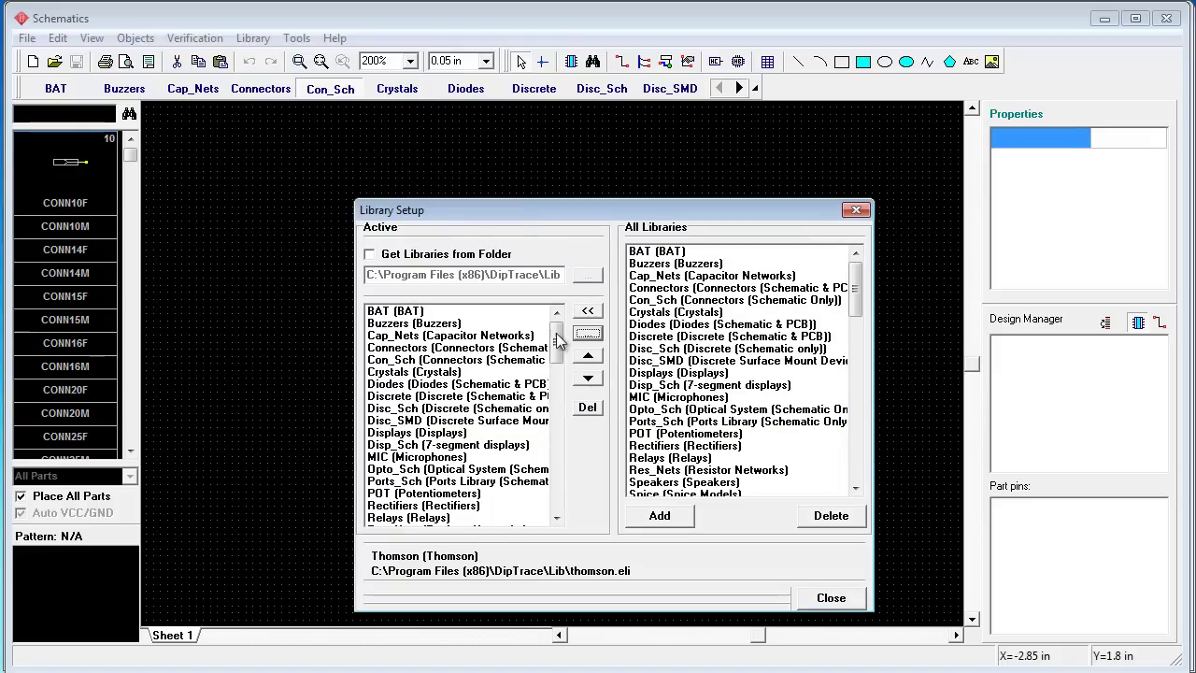
{"action": "left_click", "coordinate": [427, 517]}
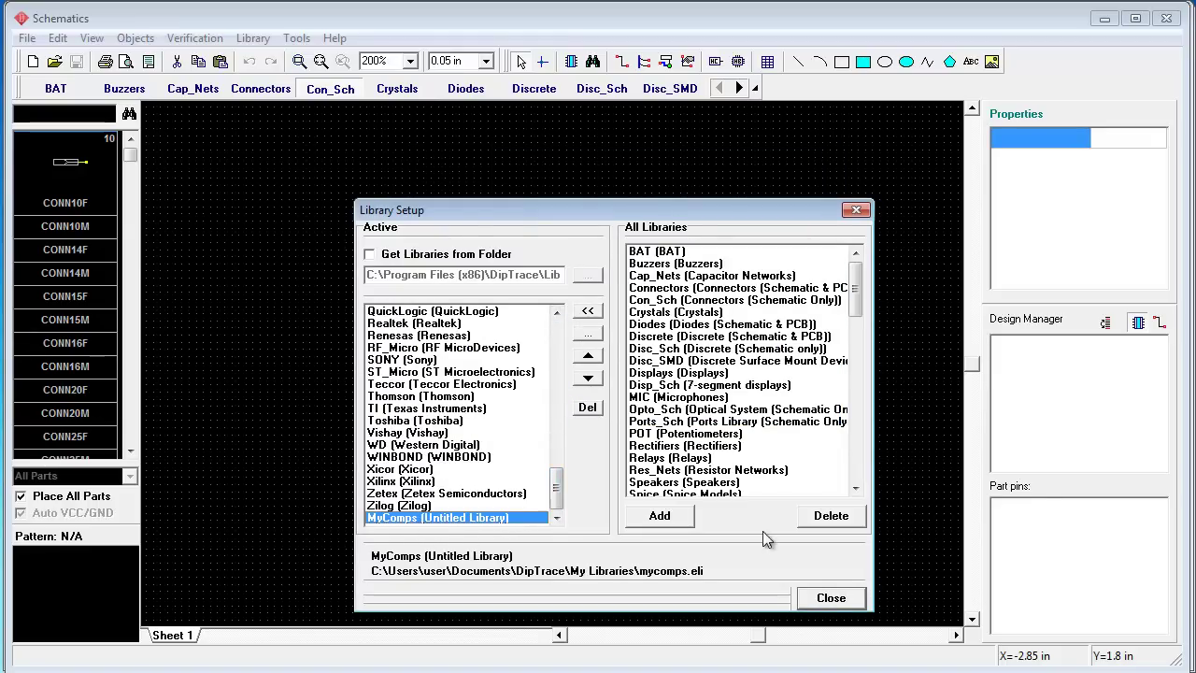
{"action": "left_click", "coordinate": [828, 598]}
{"action": "left_click", "coordinate": [755, 87]}
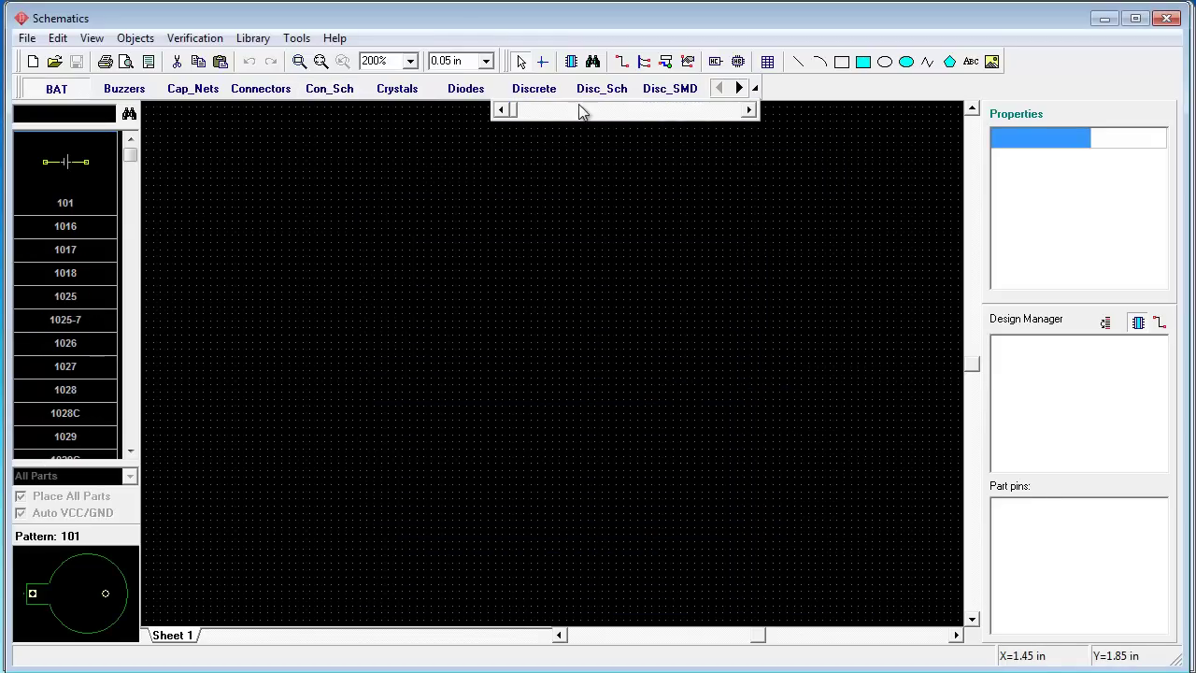
- From the MyComps library, place three MyIC parts as U1, U2 and U3 left to right
{"action": "left_click_drag", "start_coordinate": [516, 110], "coordinate": [714, 128]}
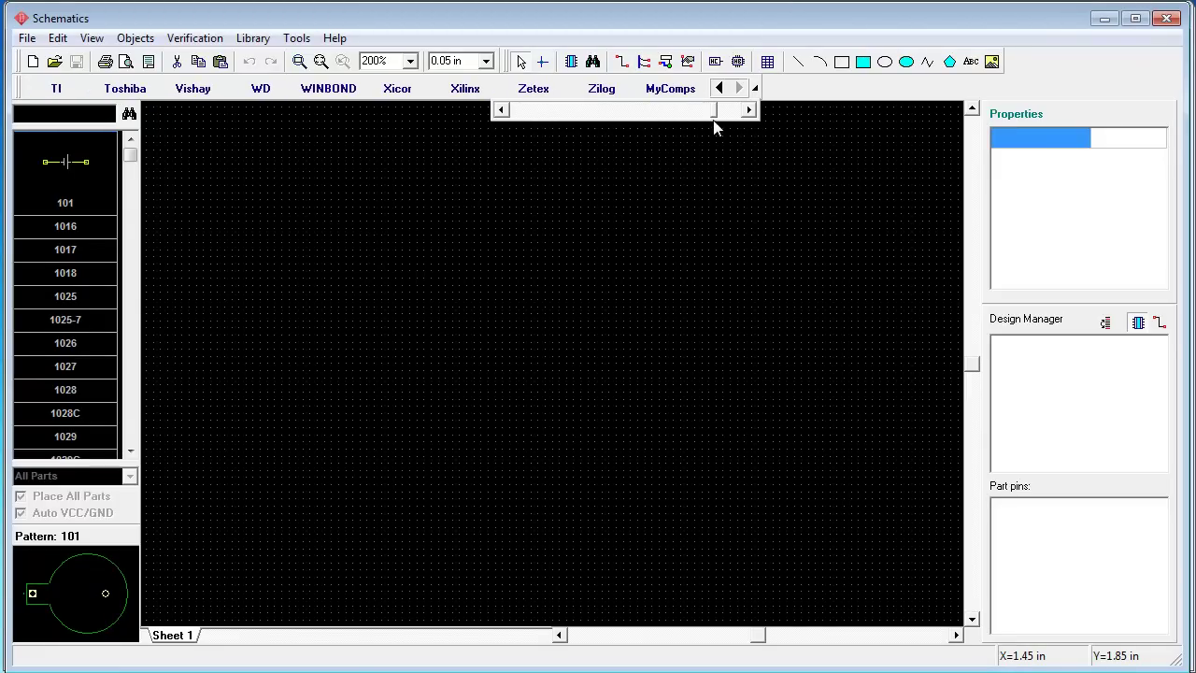
{"action": "left_click", "coordinate": [671, 89]}
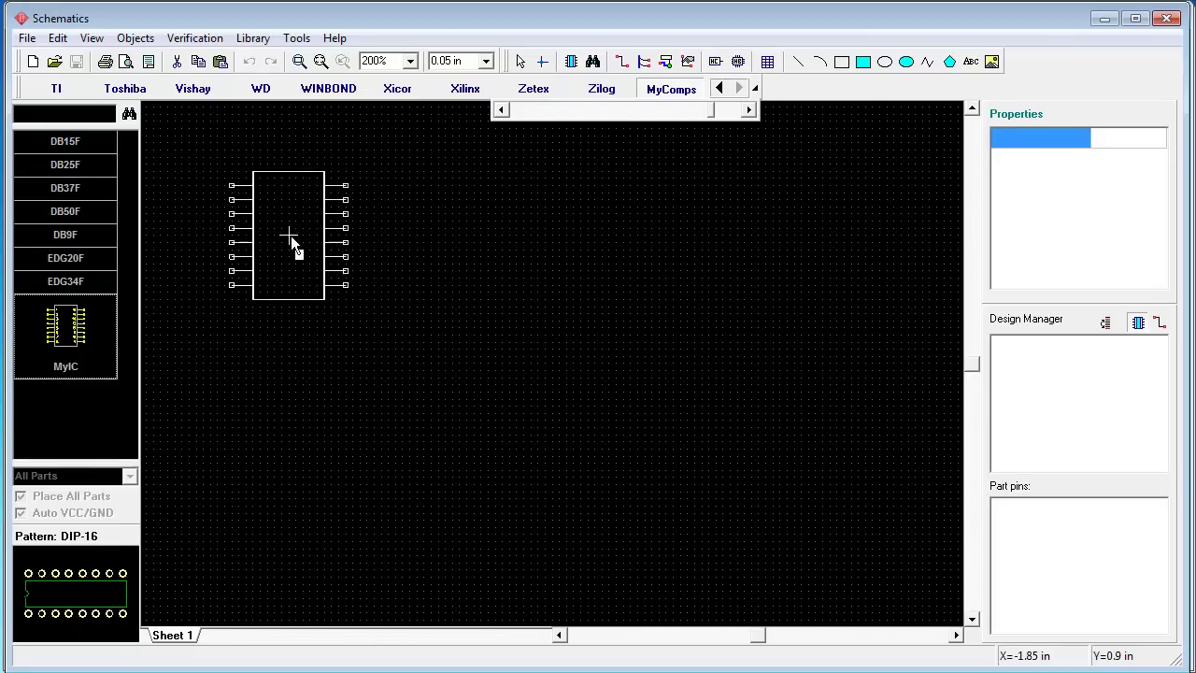
{"action": "left_click", "coordinate": [305, 250]}
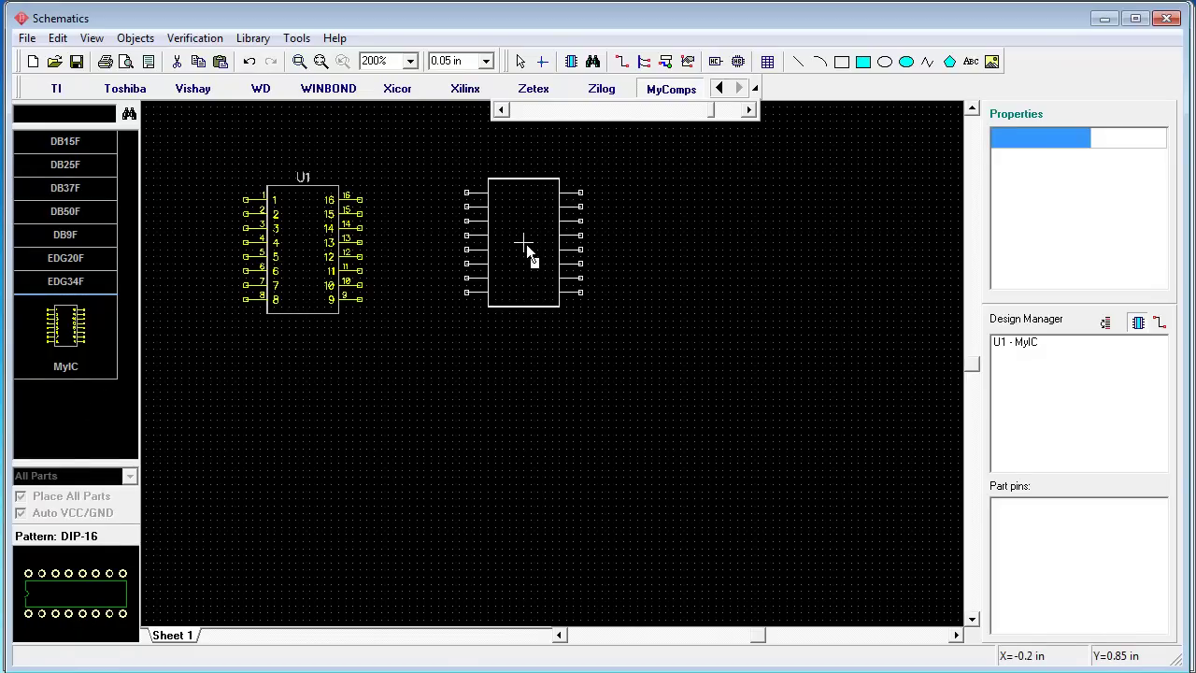
{"action": "left_click", "coordinate": [529, 252]}
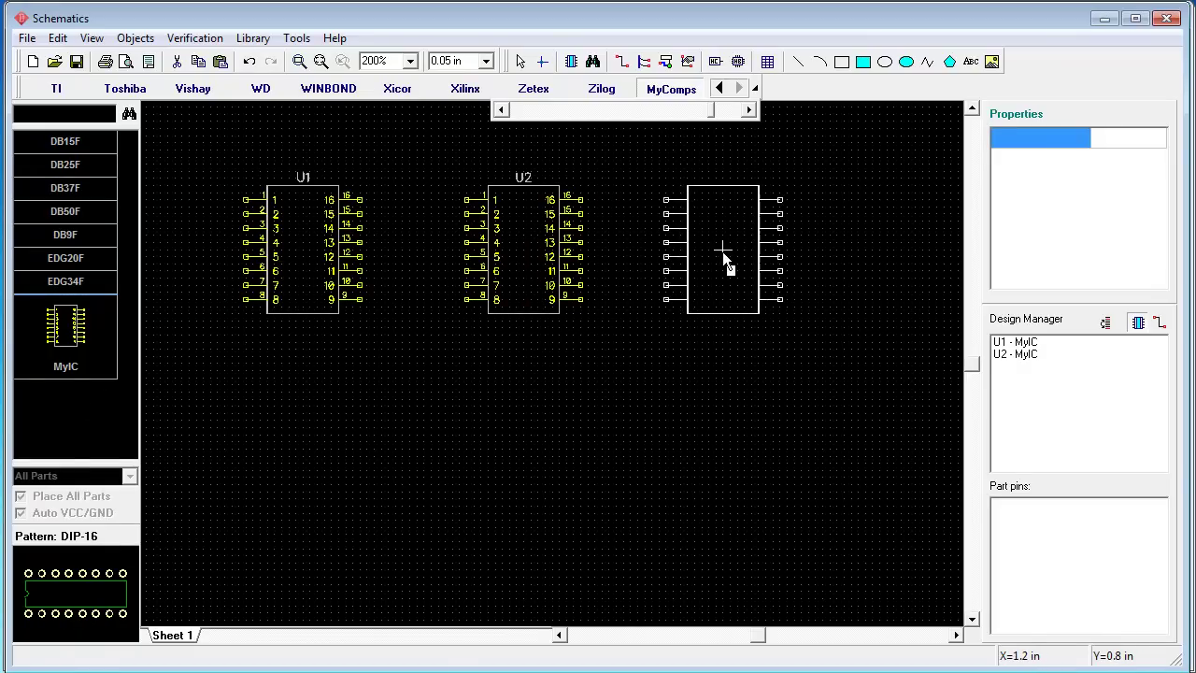
{"action": "left_click", "coordinate": [723, 252]}
{"action": "right_click", "coordinate": [574, 416]}
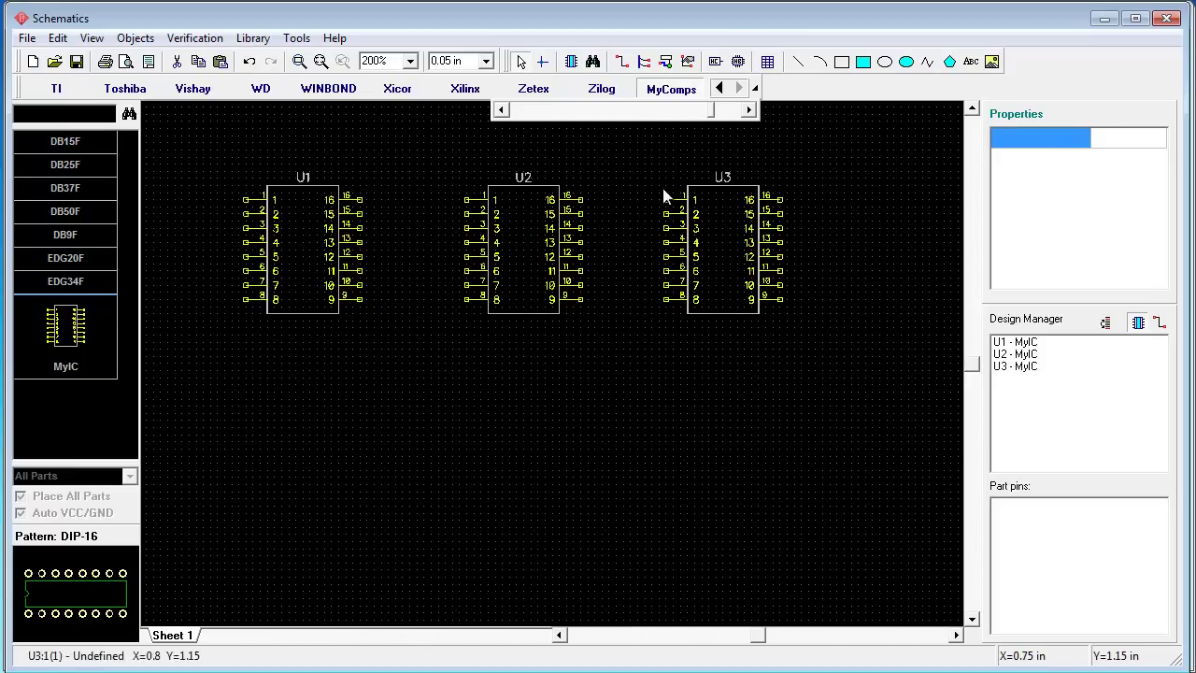
{"action": "left_click", "coordinate": [753, 90]}
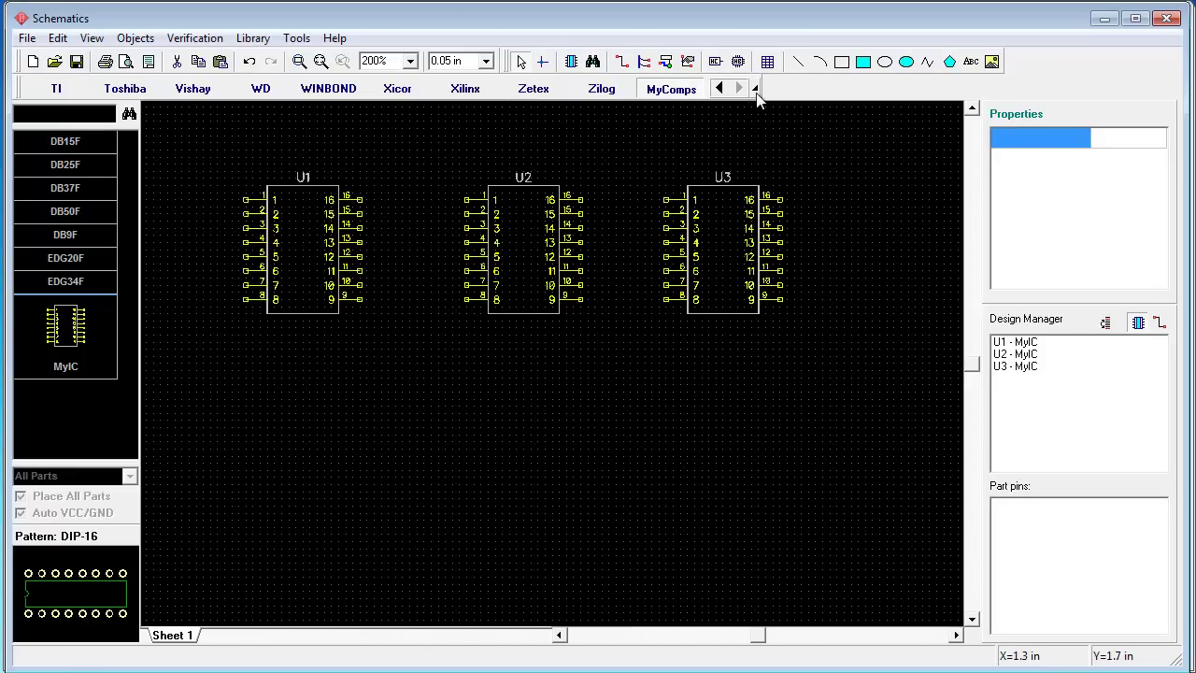
- In Library Setup, select the active libraries from BAT down to AD and delete them
{"action": "left_click", "coordinate": [267, 37]}
{"action": "left_click", "coordinate": [273, 58]}
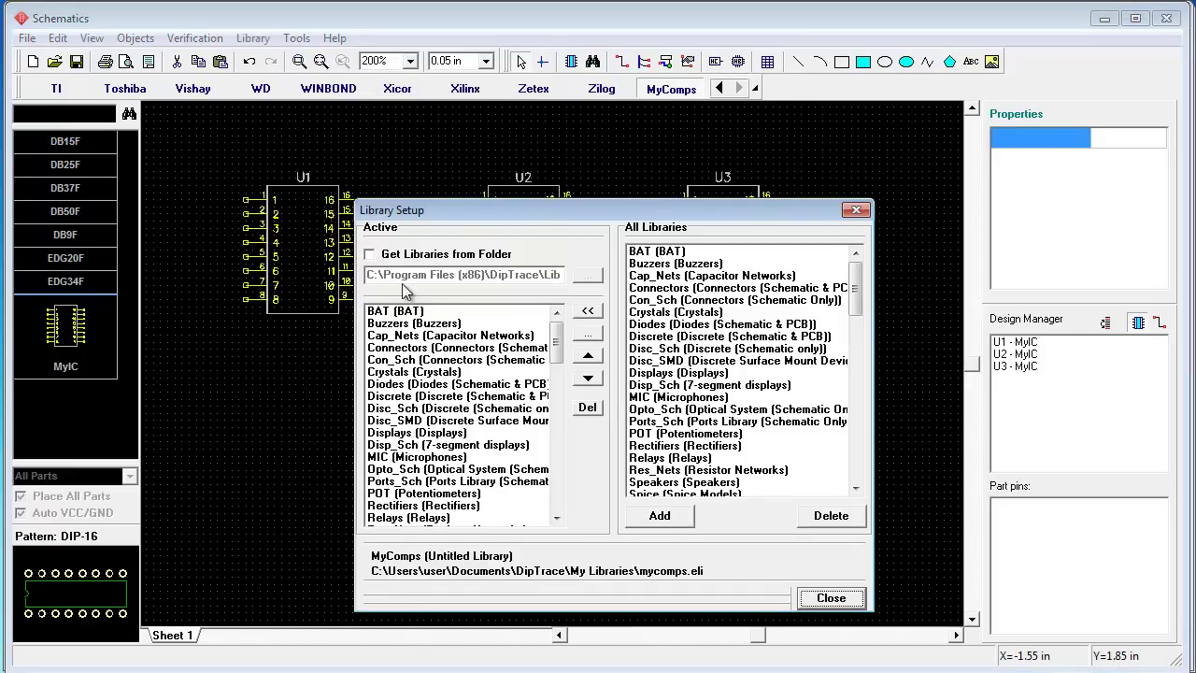
{"action": "left_click", "coordinate": [430, 311]}
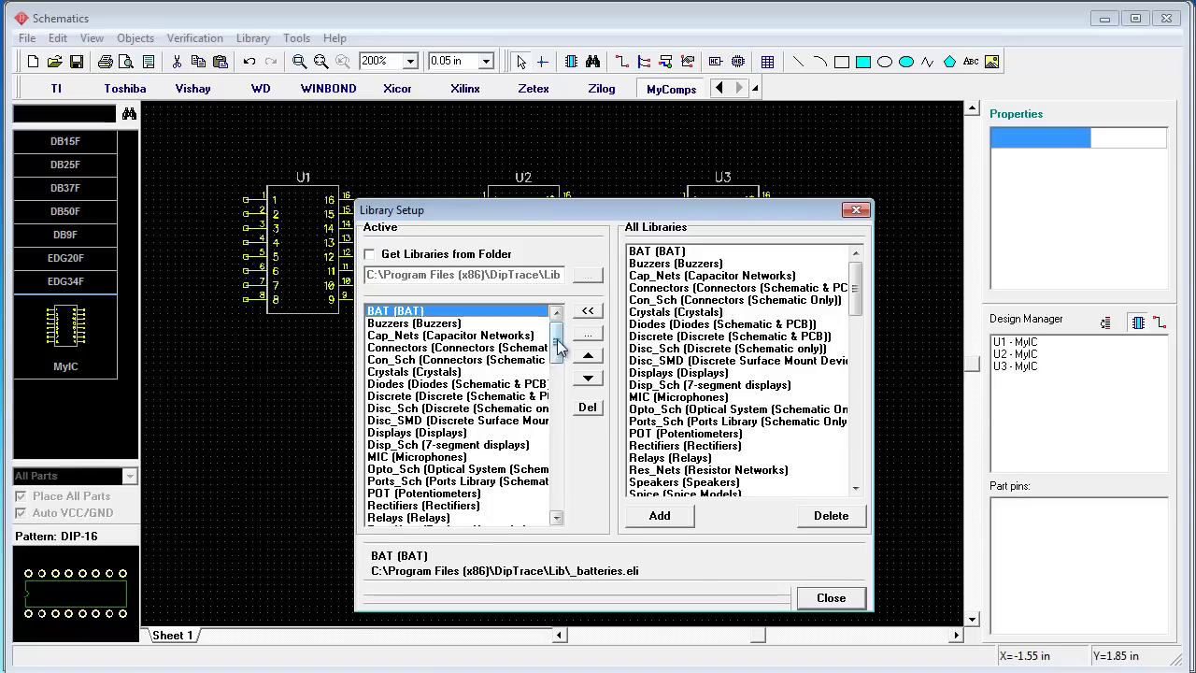
{"action": "left_click_drag", "start_coordinate": [557, 347], "coordinate": [431, 383]}
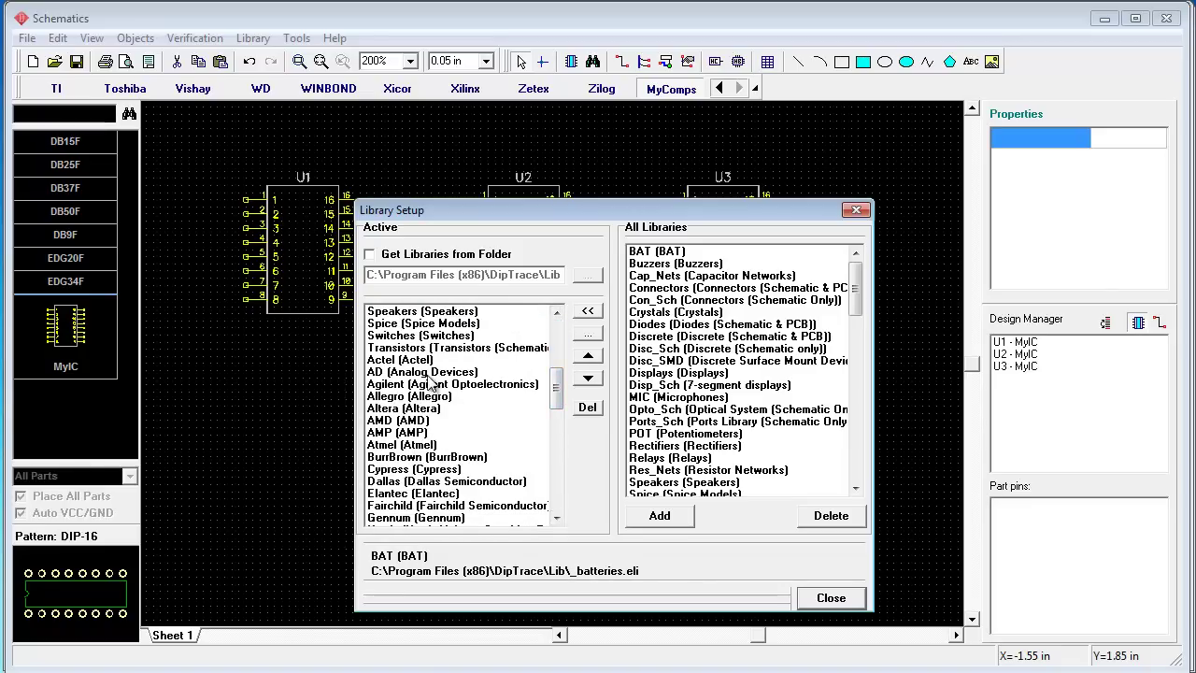
{"action": "left_click", "coordinate": [403, 372], "text": "shift"}
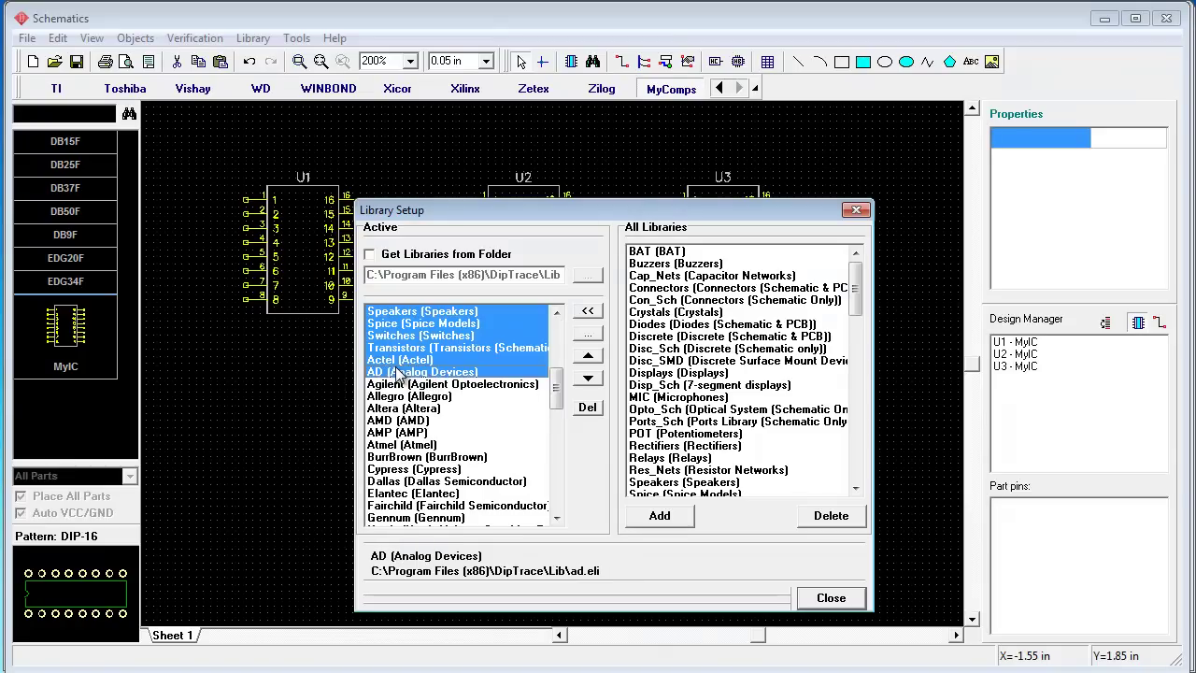
{"action": "left_click", "coordinate": [586, 407]}
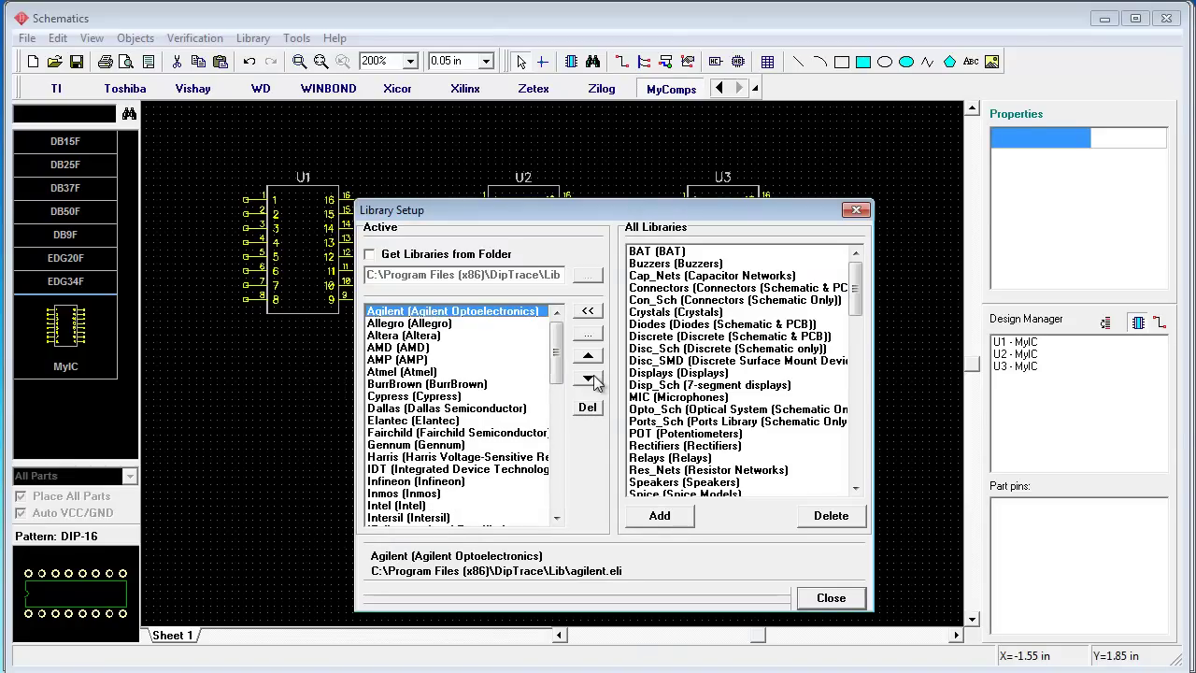
- Delete the remaining standard libraries down to Xicor and close Library Setup
{"action": "left_click_drag", "start_coordinate": [556, 353], "coordinate": [558, 478]}
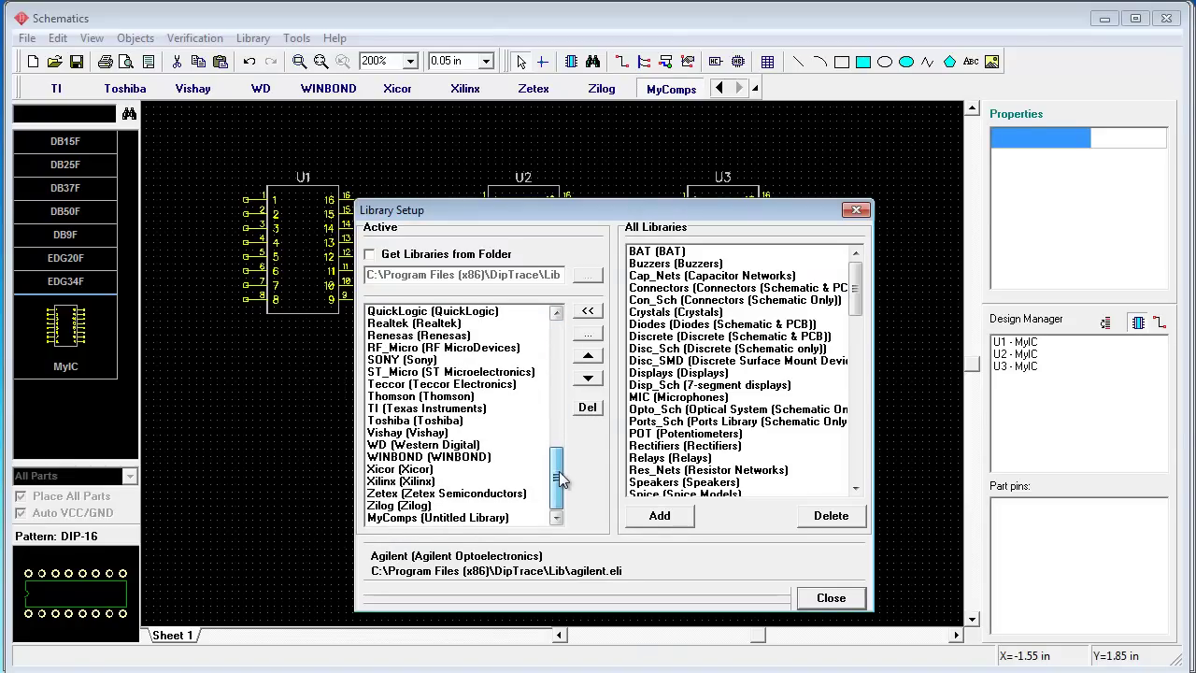
{"action": "left_click", "coordinate": [415, 471], "text": "shift"}
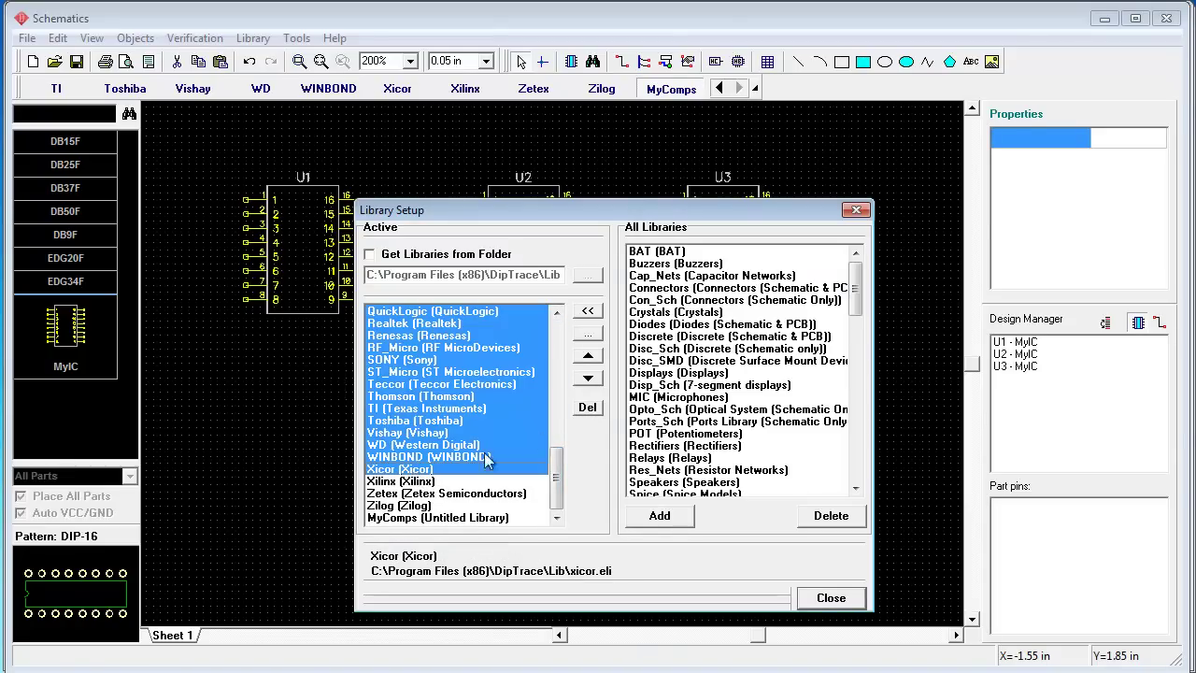
{"action": "left_click", "coordinate": [586, 408]}
{"action": "left_click", "coordinate": [829, 599]}
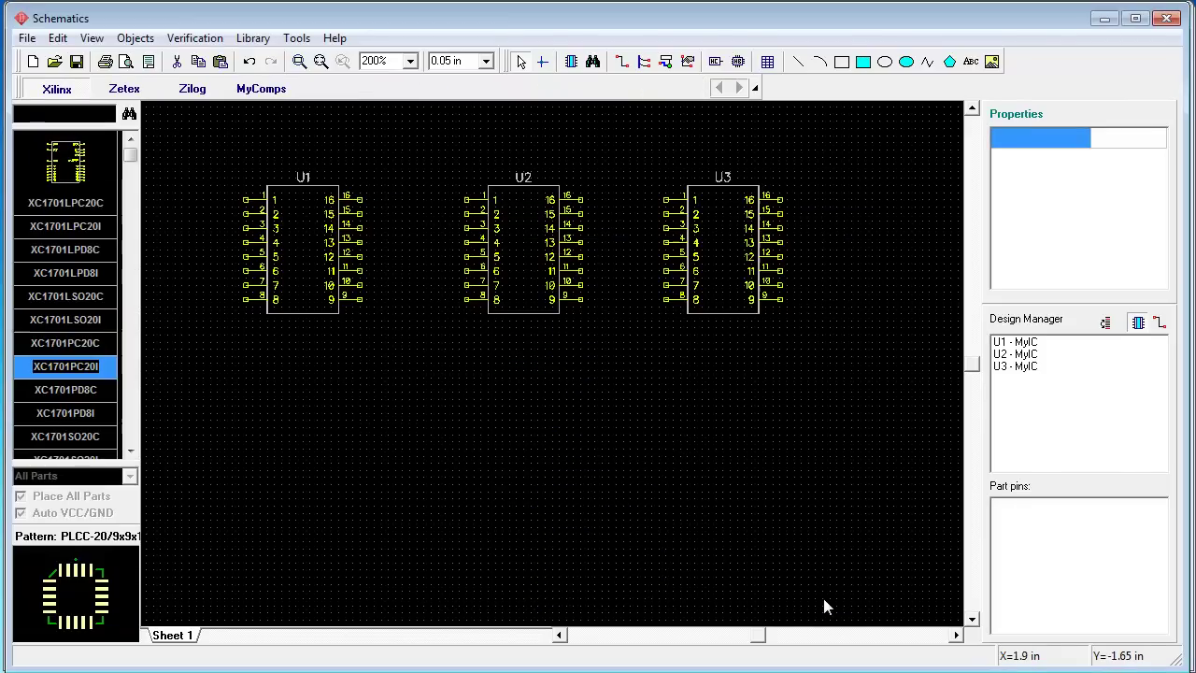
- Check the parts in the Zetex, Zilog, Xilinx and MyComps libraries
{"action": "left_click", "coordinate": [124, 89]}
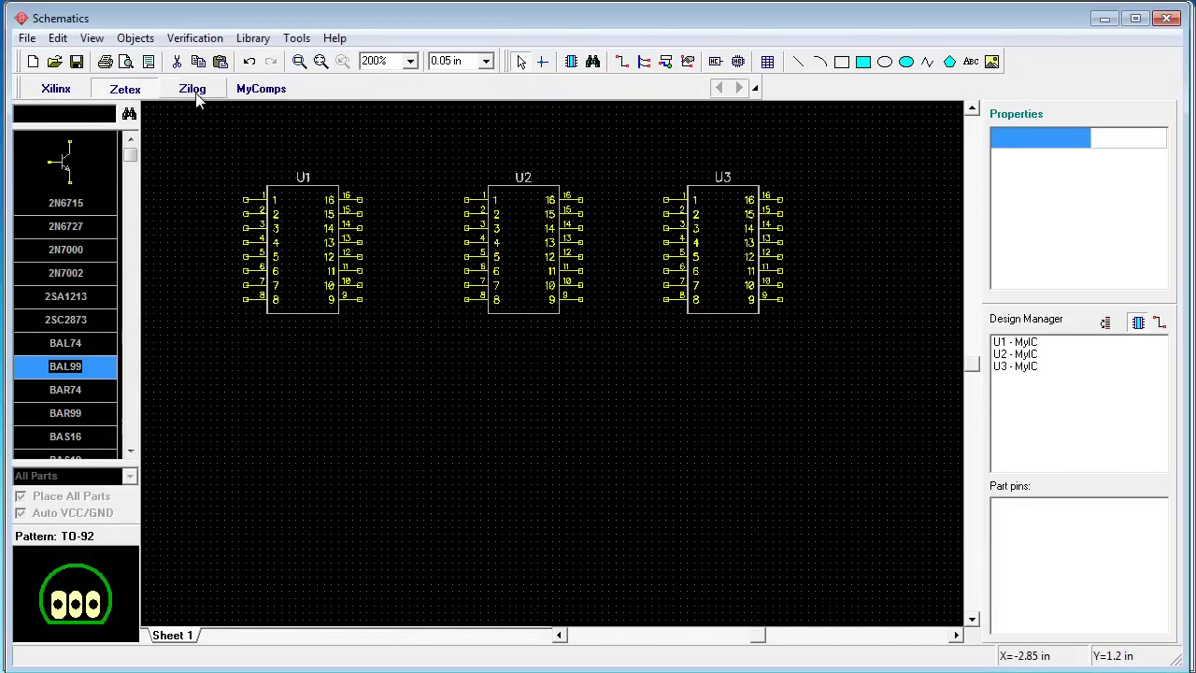
{"action": "left_click", "coordinate": [193, 89]}
{"action": "left_click", "coordinate": [262, 89]}
{"action": "left_click", "coordinate": [124, 89]}
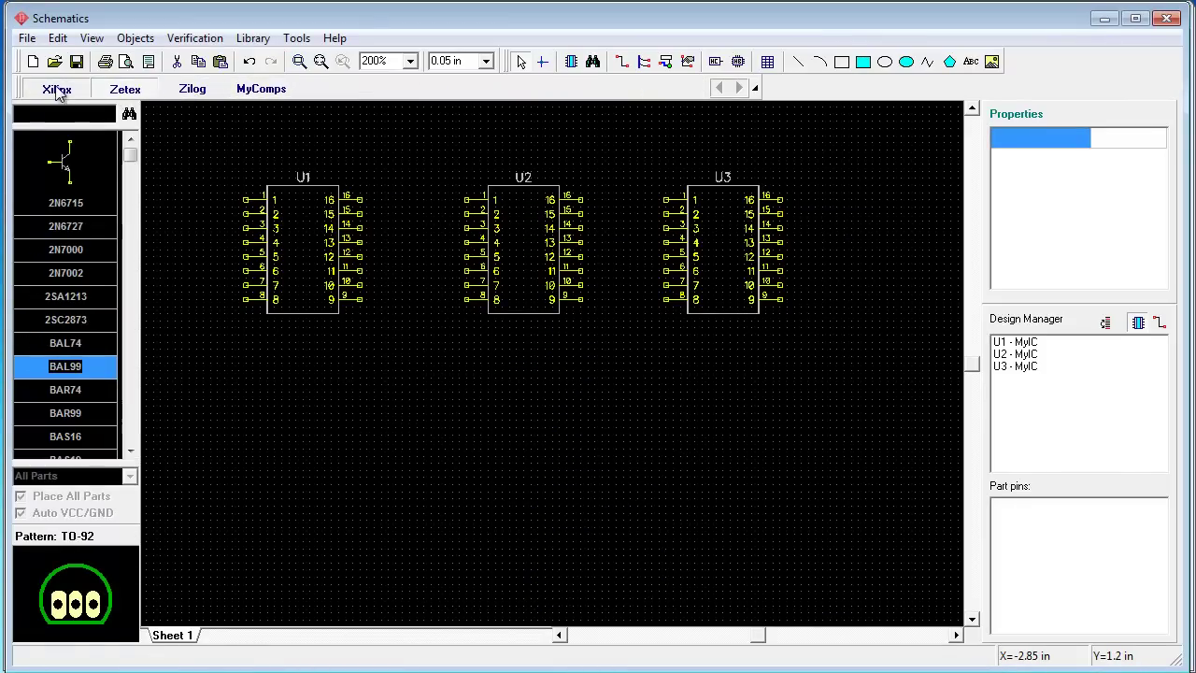
{"action": "left_click", "coordinate": [56, 89]}
{"action": "left_click", "coordinate": [262, 89]}
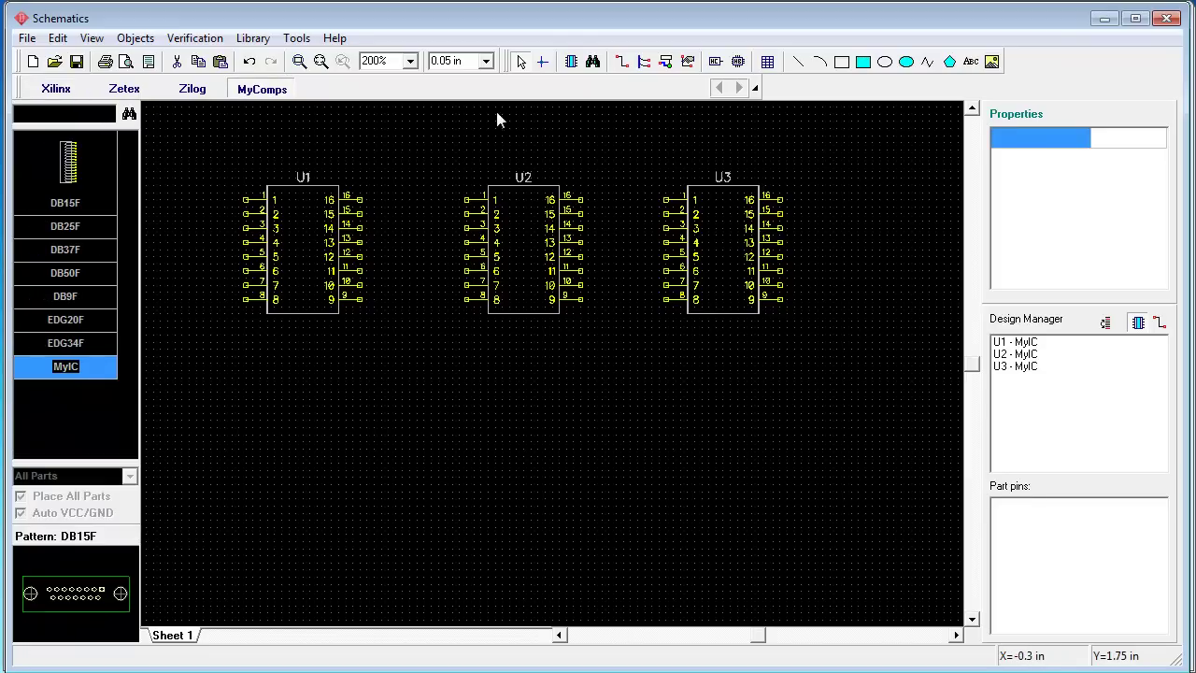
- In Library Setup, move MyComps to the top of the active library list
{"action": "left_click", "coordinate": [252, 38]}
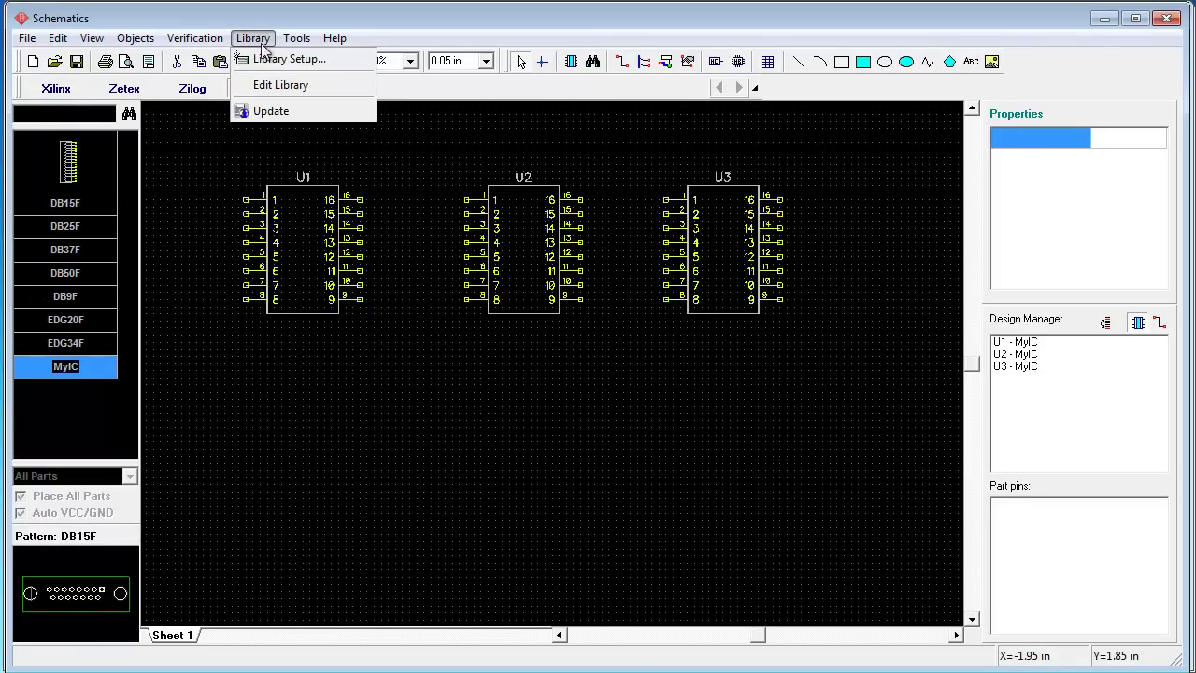
{"action": "left_click", "coordinate": [268, 60]}
{"action": "left_click", "coordinate": [437, 348]}
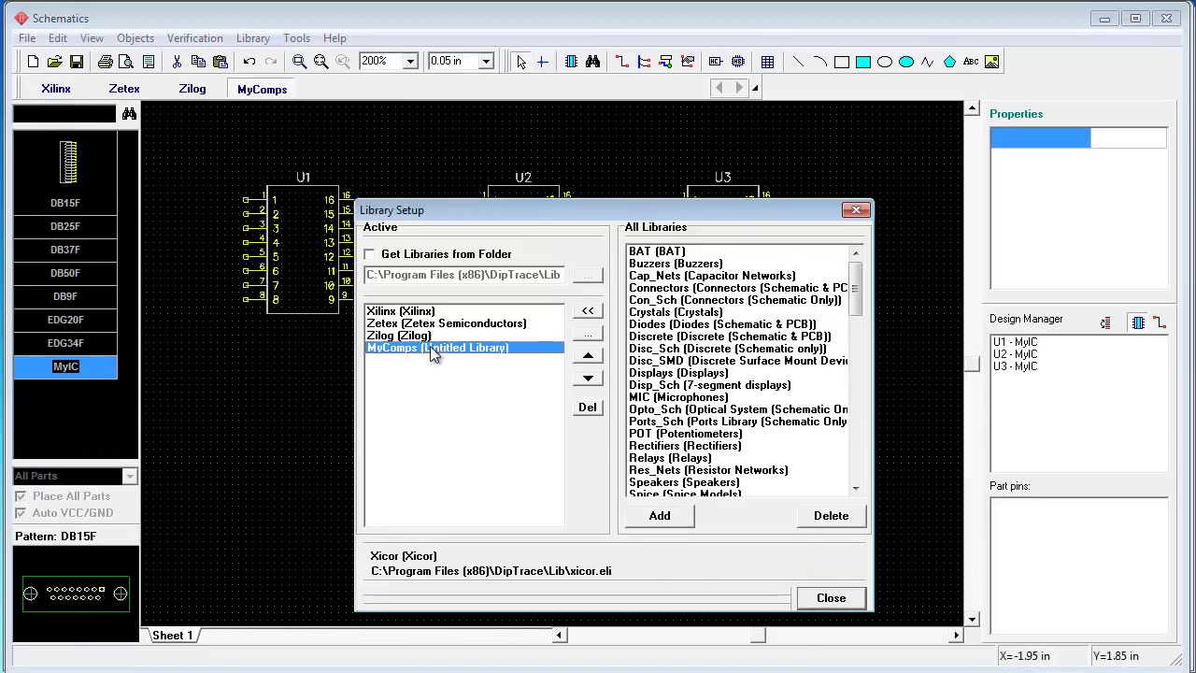
{"action": "left_click", "coordinate": [587, 356]}
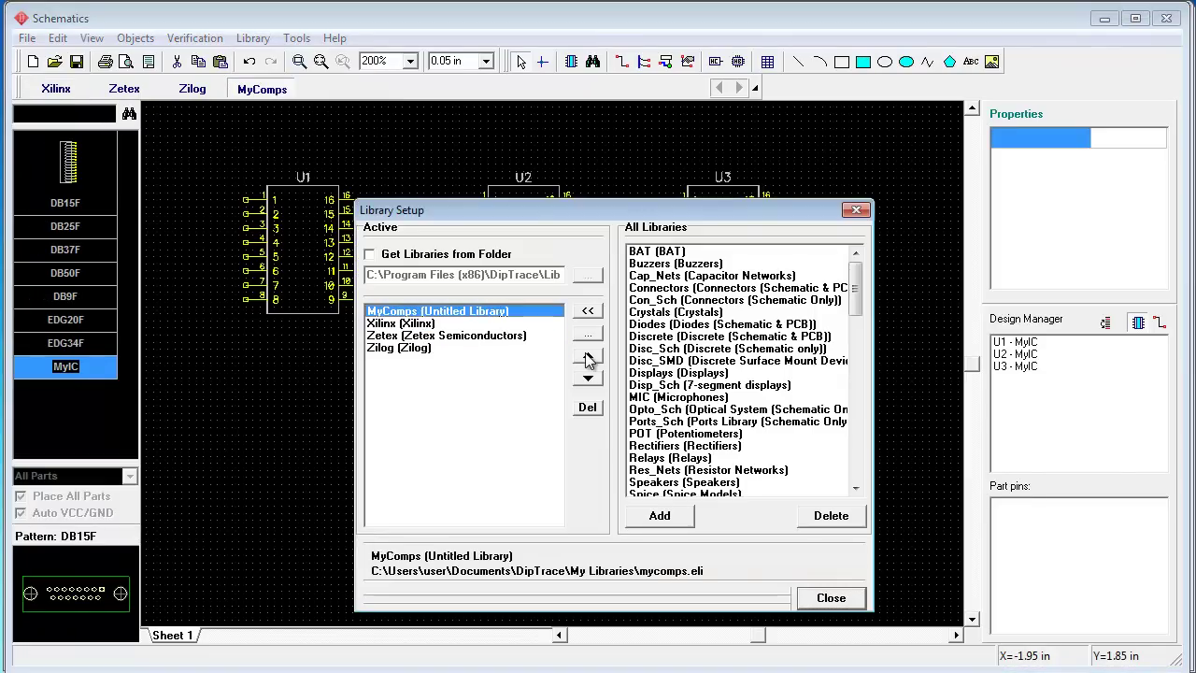
{"action": "left_click", "coordinate": [828, 598]}
- Browse the Xilinx, Zetex and Zilog library tabs, then return to MyComps to show its parts
{"action": "left_click", "coordinate": [125, 89]}
{"action": "left_click", "coordinate": [193, 89]}
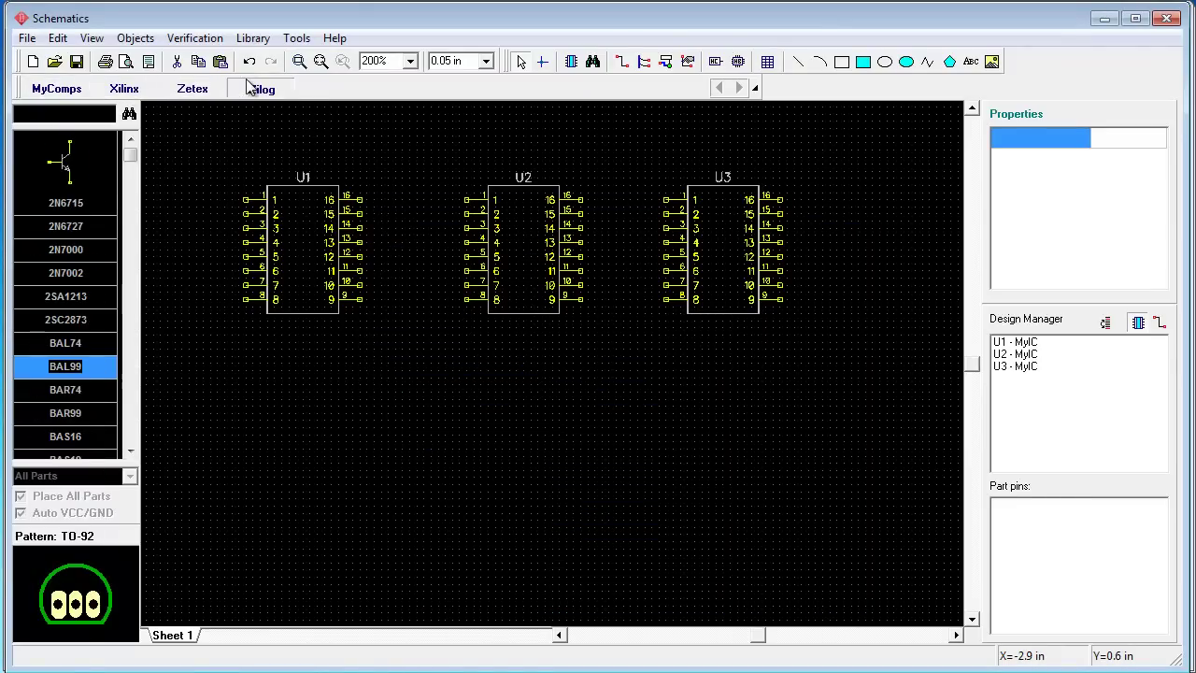
{"action": "left_click", "coordinate": [260, 88]}
{"action": "left_click", "coordinate": [125, 89]}
{"action": "left_click", "coordinate": [73, 91]}
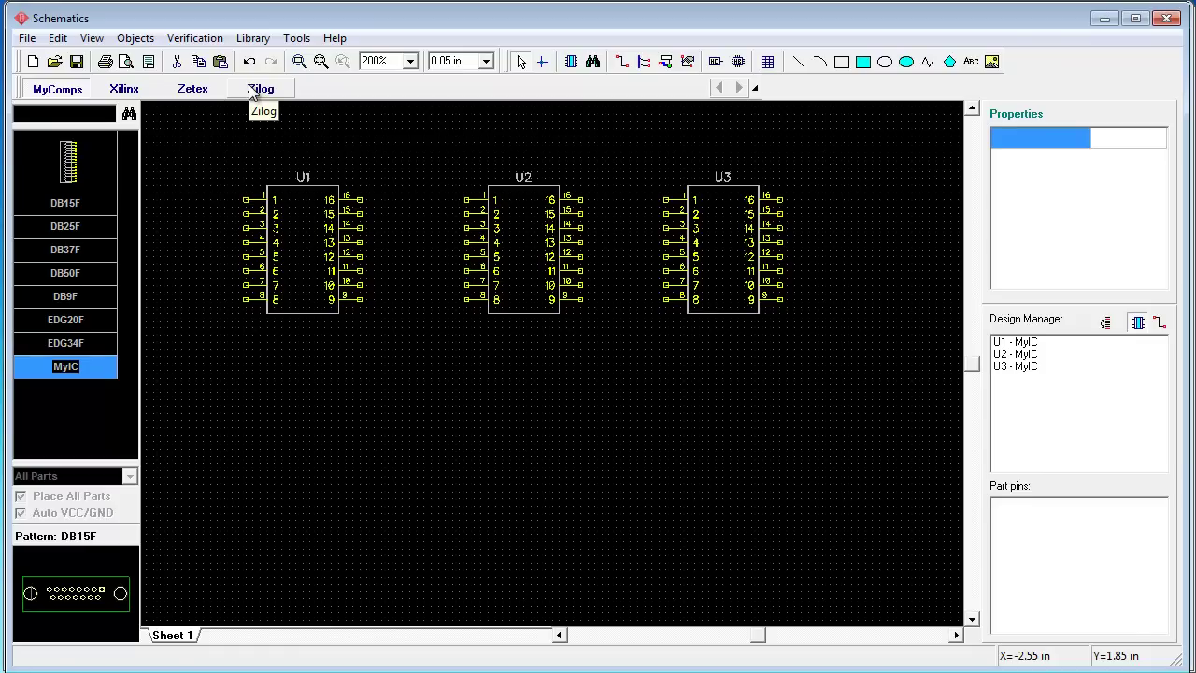
{"action": "left_click", "coordinate": [26, 39]}
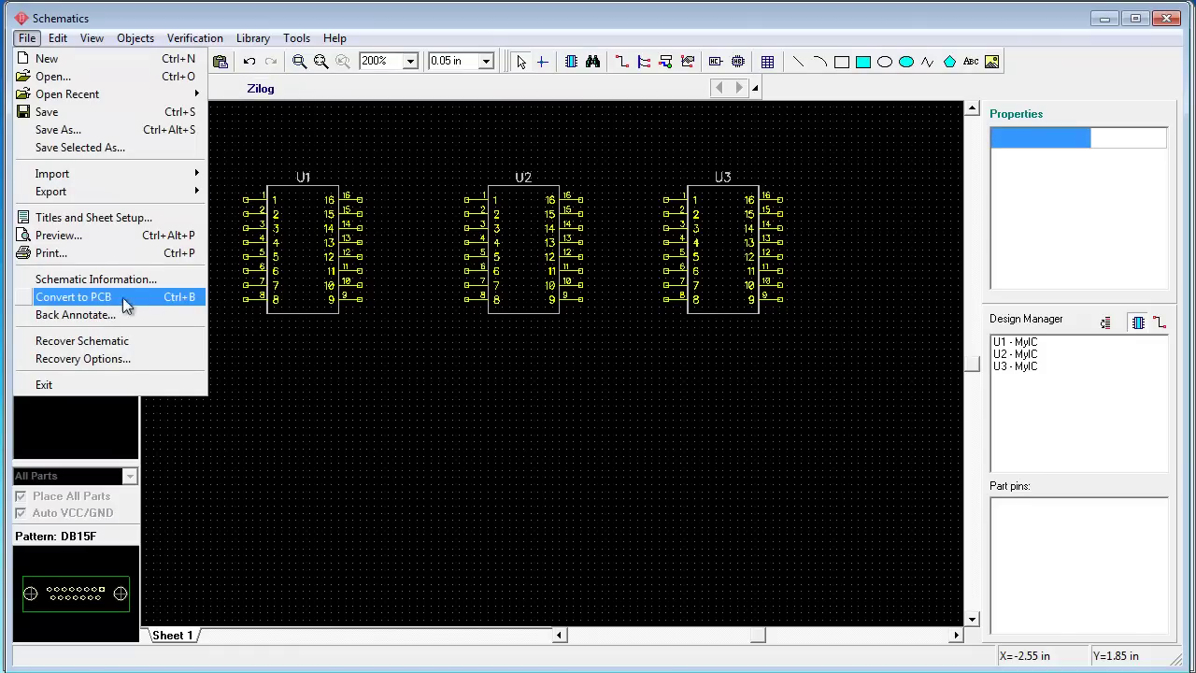
{"action": "left_click", "coordinate": [284, 359]}
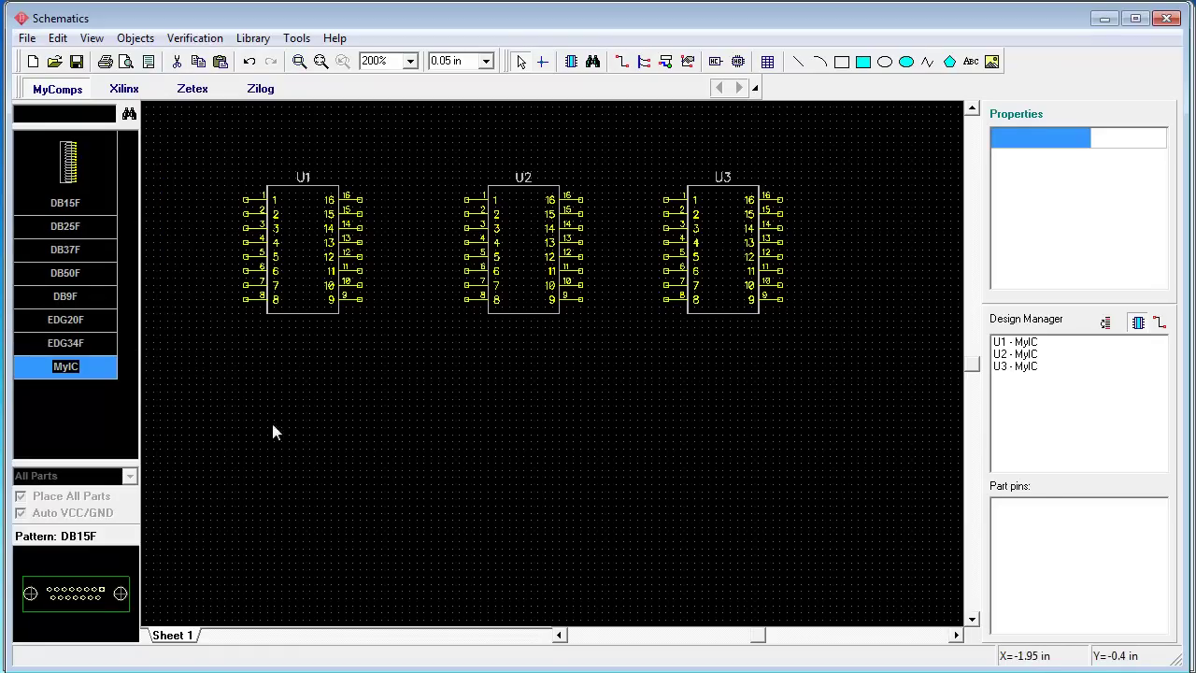